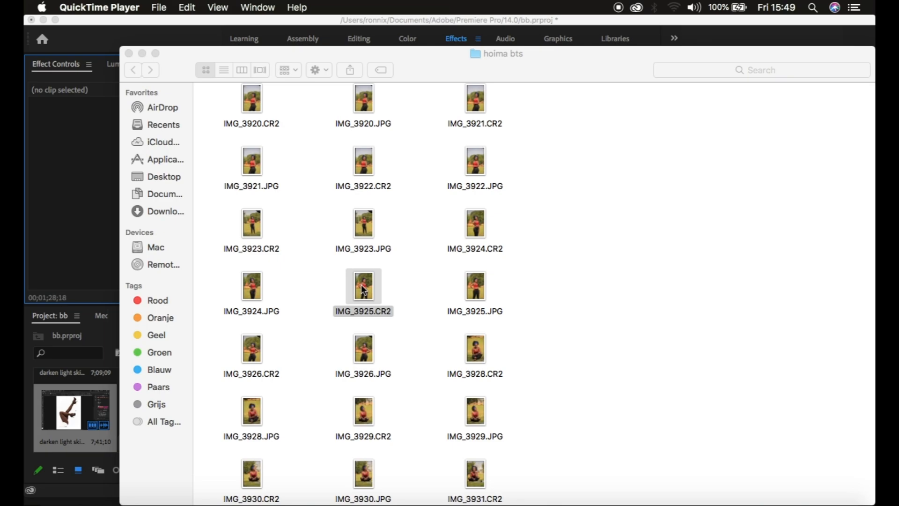
Step: Open the raw photo IMG_3925.CR2 from the hoima bts folder in Adobe Photoshop 2020
{"action": "right_click", "coordinate": [365, 290]}
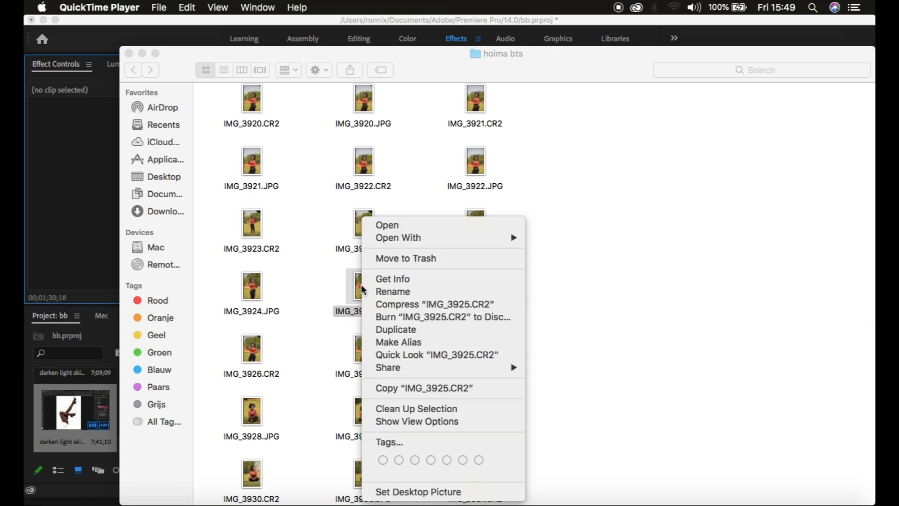
{"action": "mouse_move", "coordinate": [453, 242]}
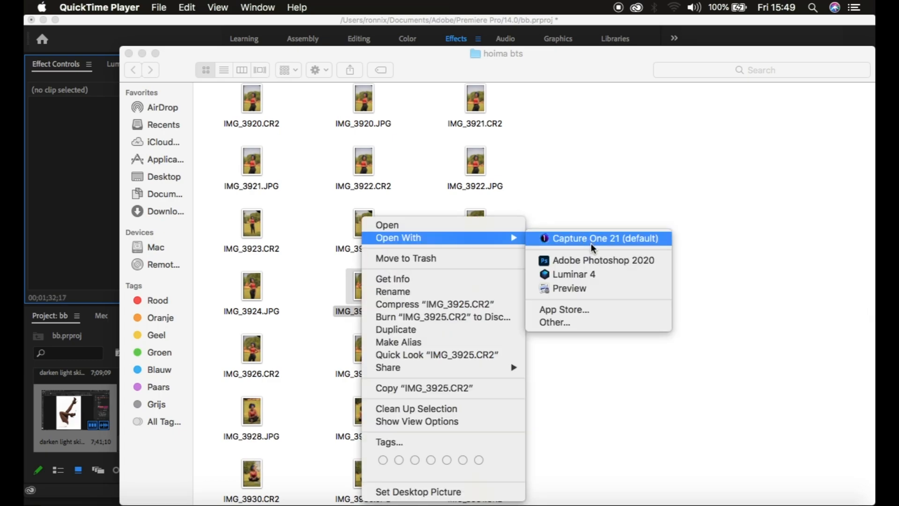
{"action": "left_click", "coordinate": [593, 259]}
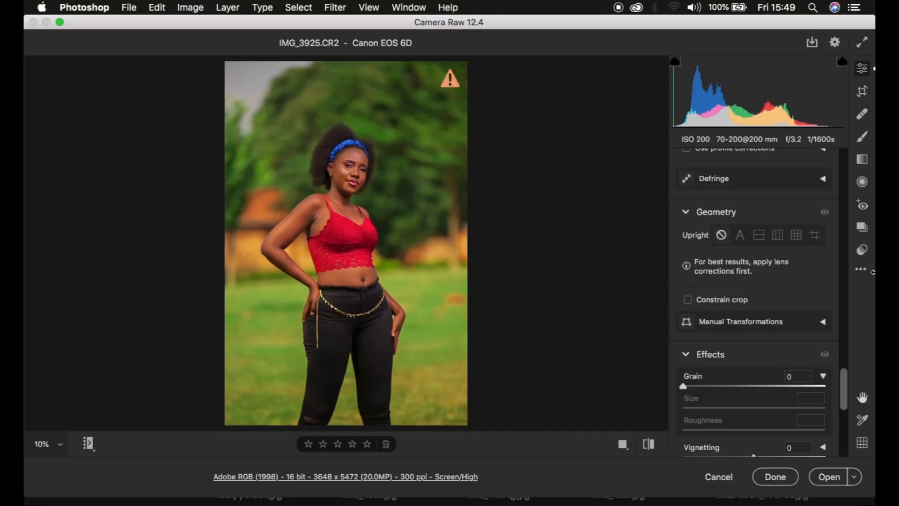
Step: Reset the raw photo's settings to default and set its profile to Adobe Landscape
{"action": "left_click", "coordinate": [861, 270]}
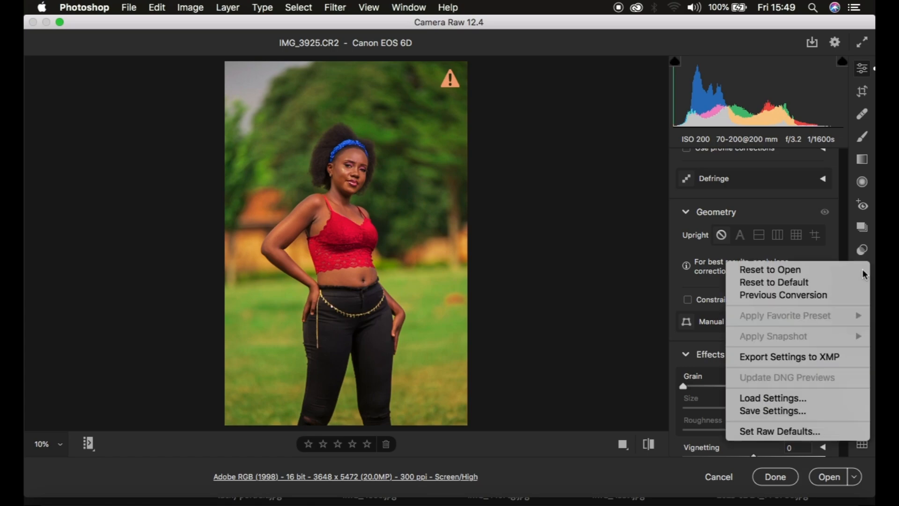
{"action": "left_click", "coordinate": [814, 282]}
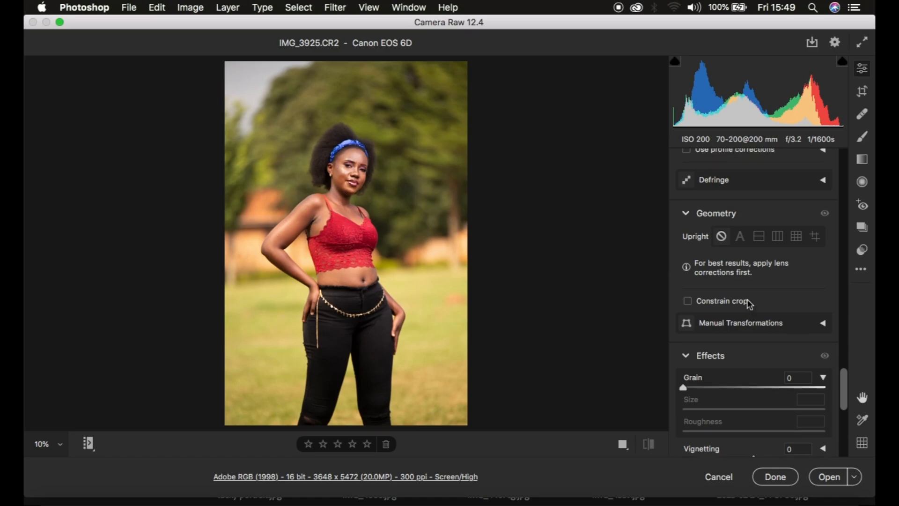
{"action": "scroll", "coordinate": [748, 303], "scroll_direction": "up", "scroll_amount": 15}
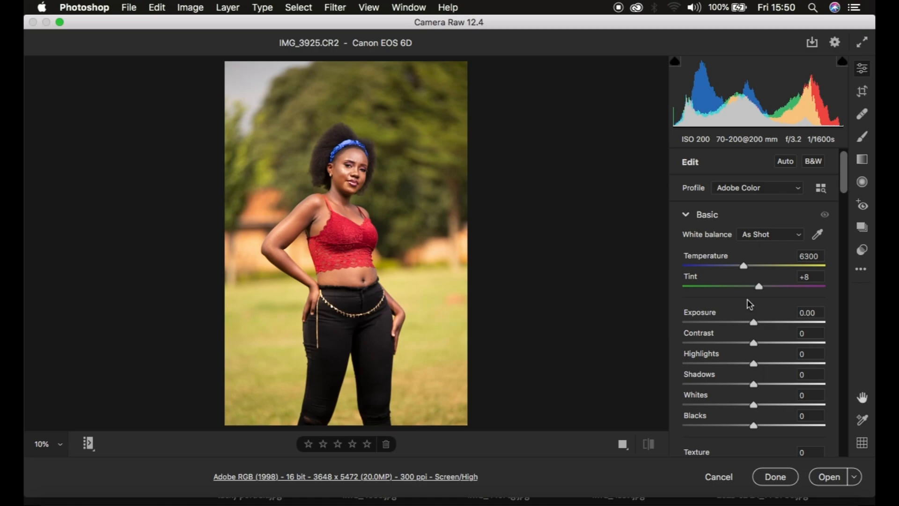
{"action": "left_click", "coordinate": [738, 186]}
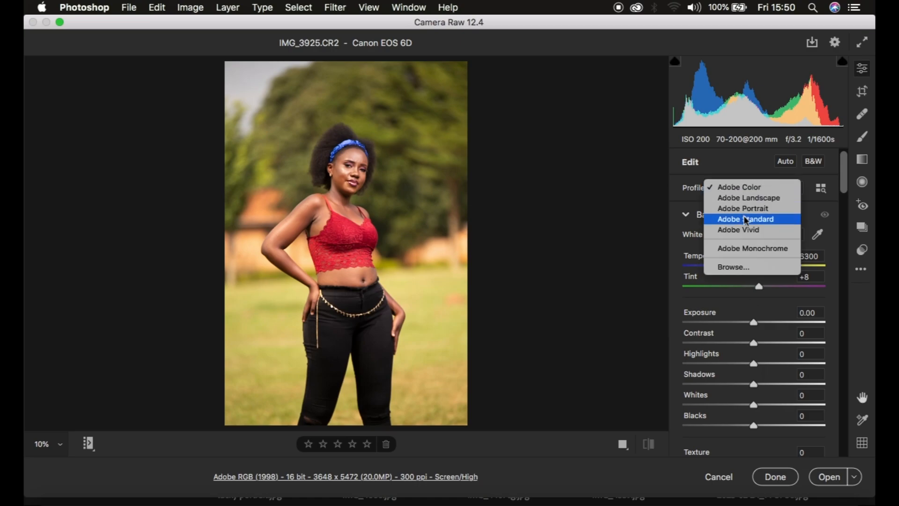
{"action": "left_click", "coordinate": [742, 198]}
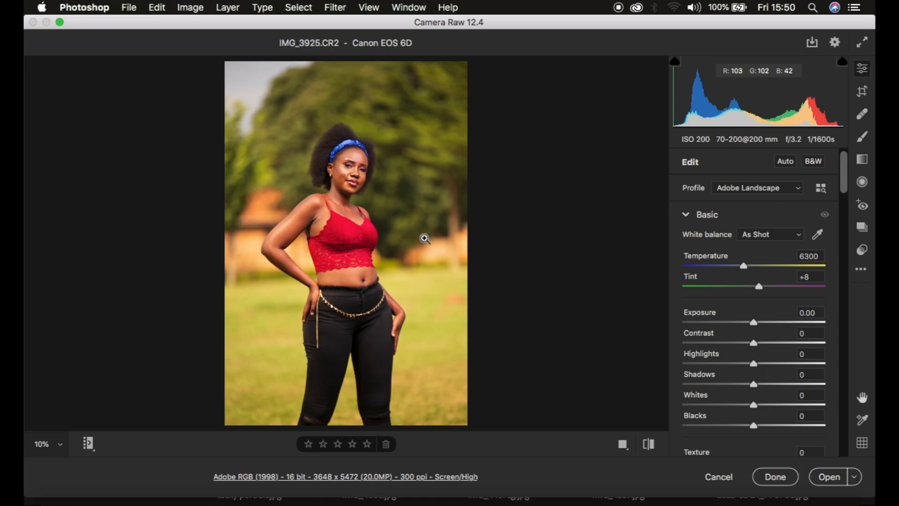
Step: Lower the photo's Saturation to -4 and set both Highlights and Whites to -100
{"action": "scroll", "coordinate": [793, 402], "scroll_direction": "down", "scroll_amount": 5}
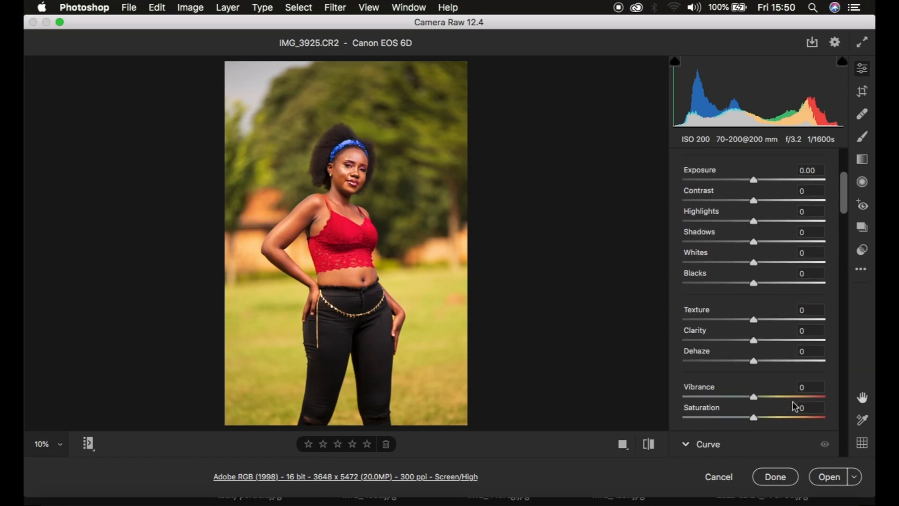
{"action": "left_click", "coordinate": [749, 417]}
{"action": "left_click_drag", "start_coordinate": [751, 418], "coordinate": [752, 419]}
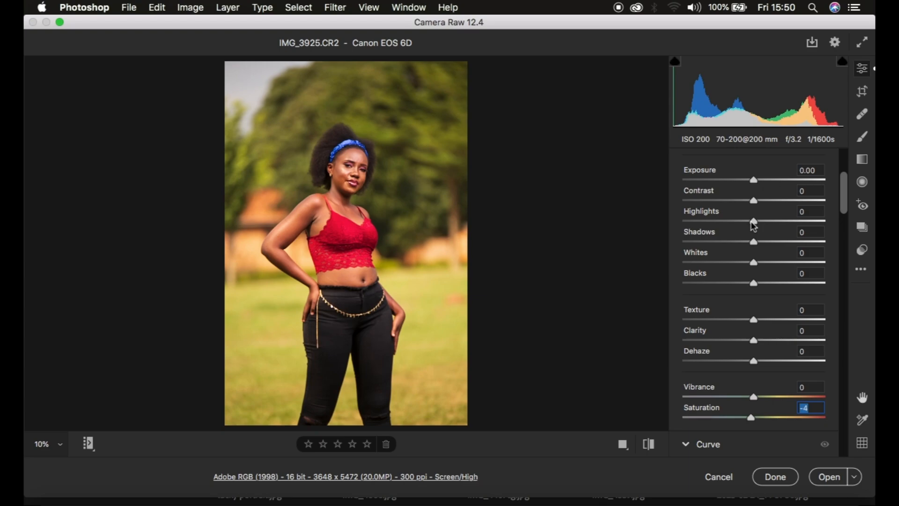
{"action": "left_click_drag", "start_coordinate": [752, 222], "coordinate": [666, 224]}
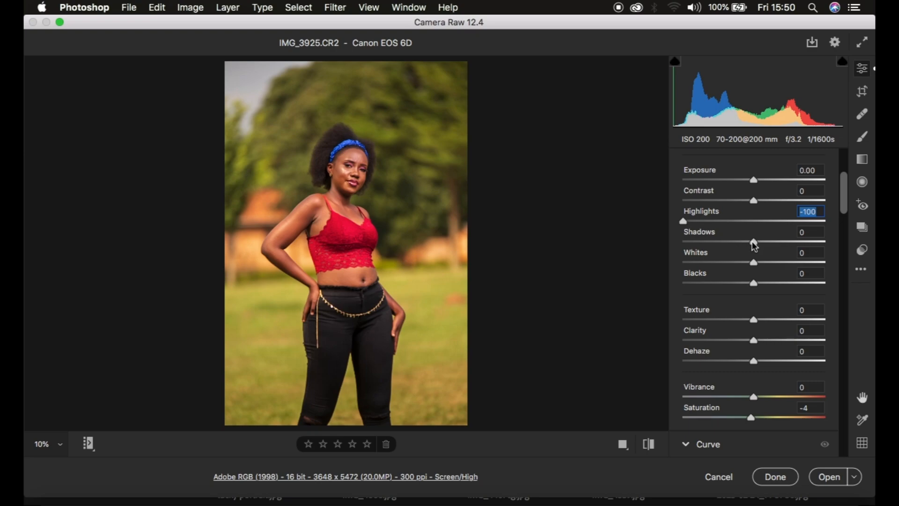
{"action": "left_click_drag", "start_coordinate": [751, 262], "coordinate": [671, 261]}
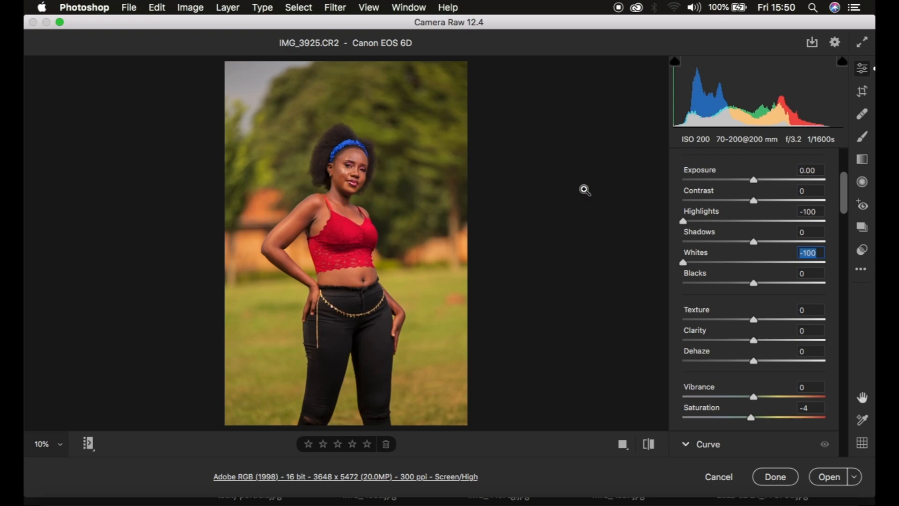
Step: Raise Contrast to +7, Shadows to +7 and Clarity to +3 in the basic adjustments
{"action": "left_click_drag", "start_coordinate": [756, 204], "coordinate": [760, 205]}
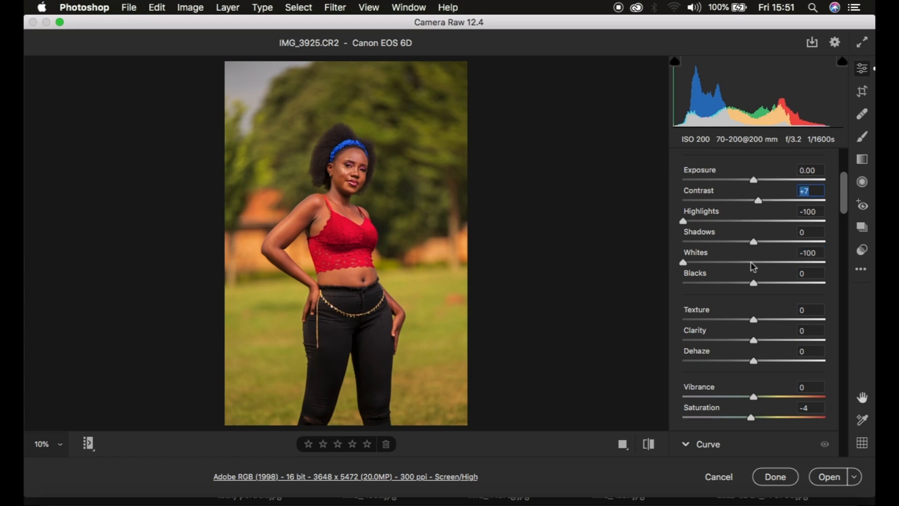
{"action": "left_click_drag", "start_coordinate": [757, 240], "coordinate": [759, 241]}
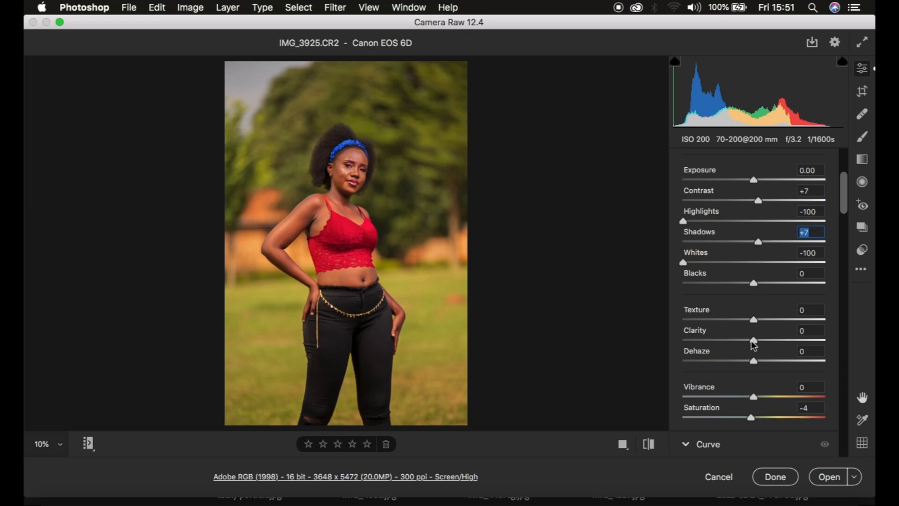
{"action": "left_click_drag", "start_coordinate": [754, 341], "coordinate": [757, 341]}
Step: Set the Oranges luminance to -12 in the Color Mixer and compare the photo with its original settings
{"action": "scroll", "coordinate": [780, 360], "scroll_direction": "down", "scroll_amount": 15}
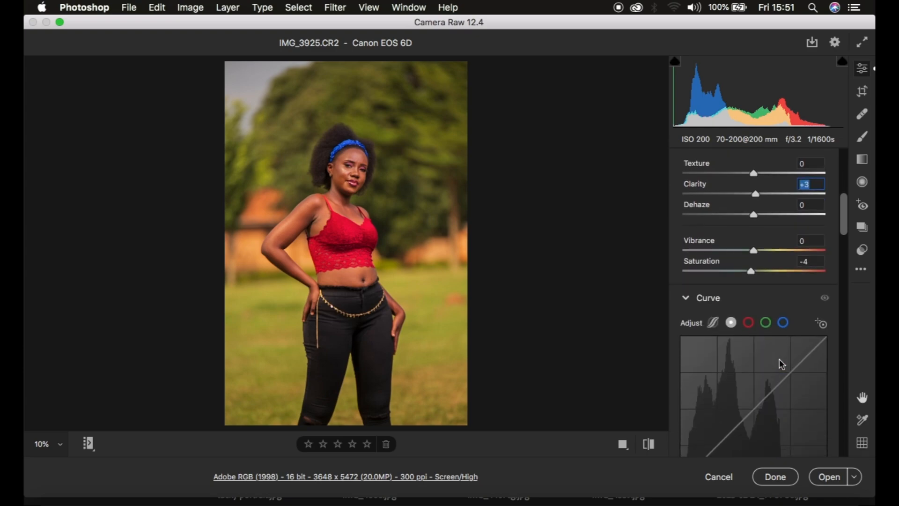
{"action": "scroll", "coordinate": [781, 364], "scroll_direction": "up", "scroll_amount": 3}
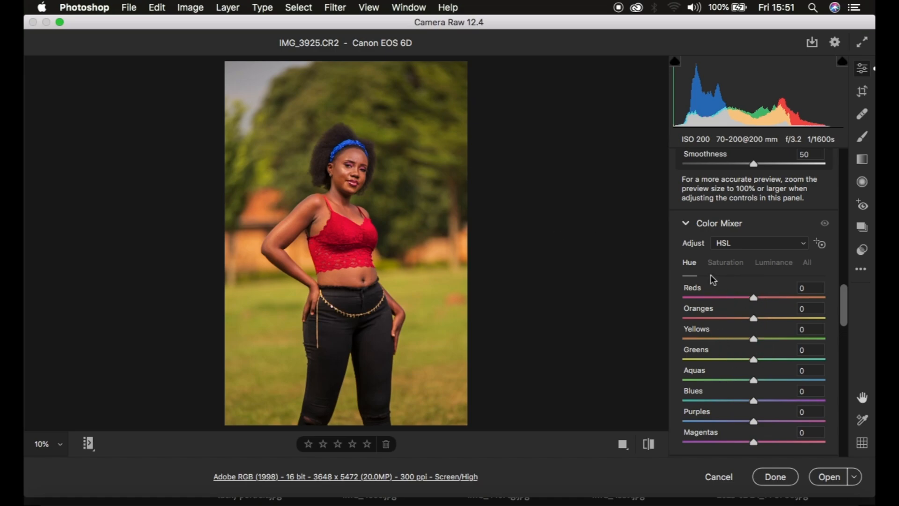
{"action": "left_click", "coordinate": [773, 263]}
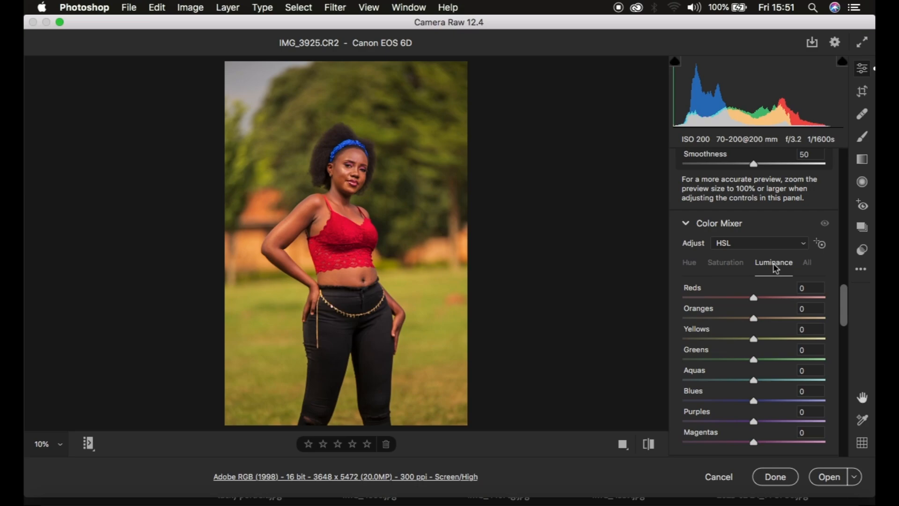
{"action": "left_click", "coordinate": [754, 318]}
{"action": "left_click_drag", "start_coordinate": [755, 321], "coordinate": [751, 322]}
{"action": "left_click_drag", "start_coordinate": [747, 319], "coordinate": [745, 320]}
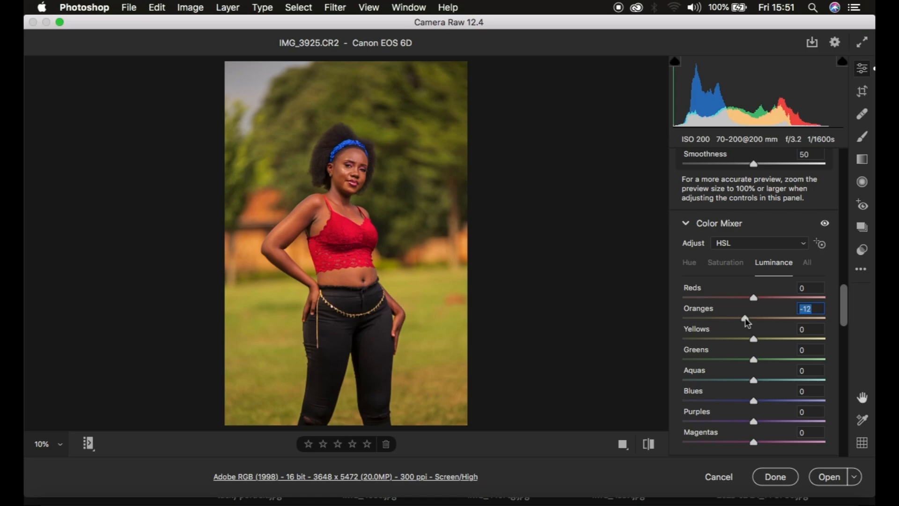
{"action": "left_click", "coordinate": [649, 445]}
{"action": "left_click", "coordinate": [649, 445]}
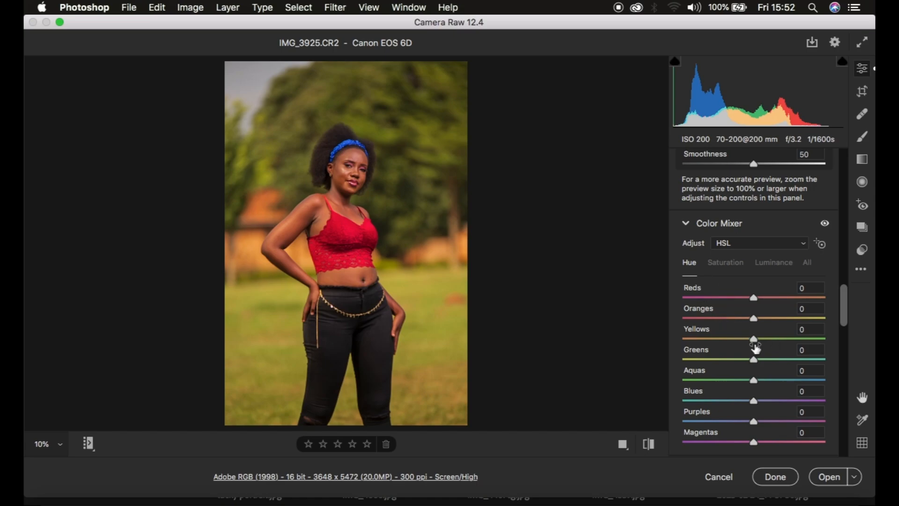
Step: Set the Yellows hue to +42 in the Color Mixer and shift the Greens hue slightly toward aqua
{"action": "left_click", "coordinate": [783, 339]}
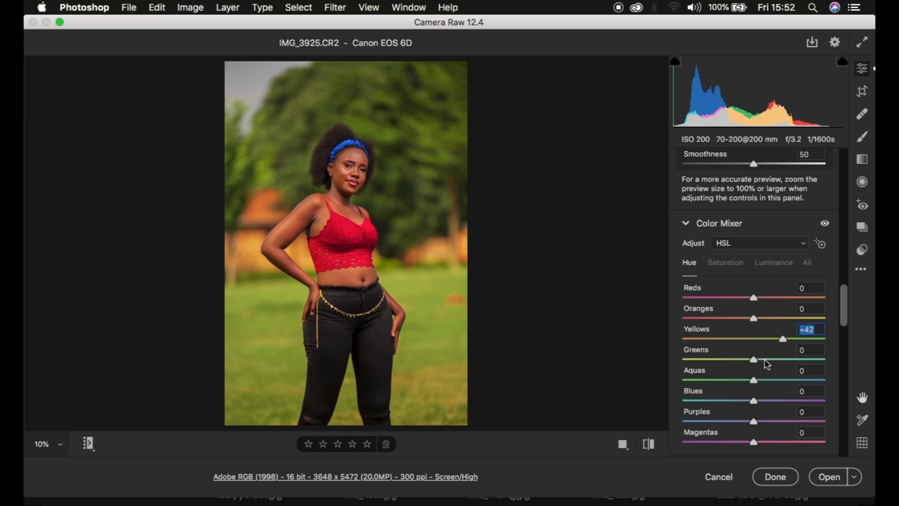
{"action": "left_click", "coordinate": [766, 360]}
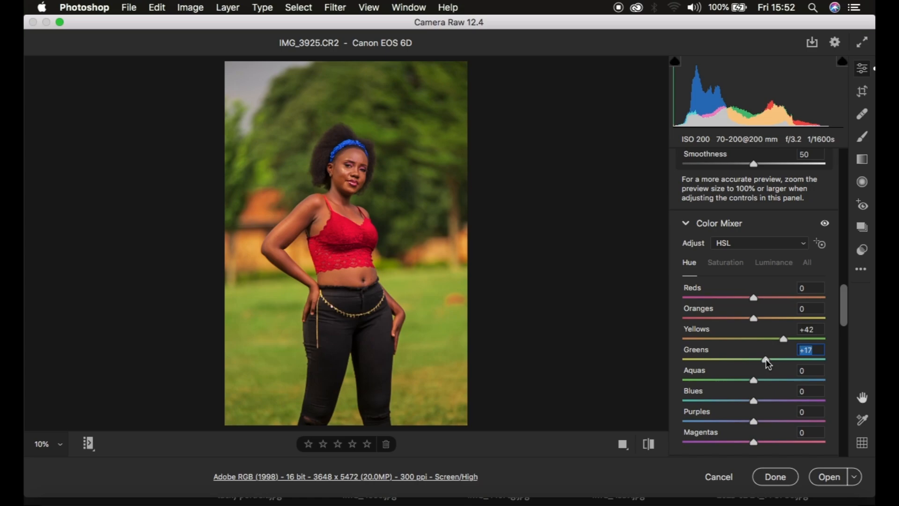
{"action": "left_click_drag", "start_coordinate": [766, 359], "coordinate": [768, 359]}
Step: Try darker and lighter Greens luminance in the Color Mixer and set it to +8
{"action": "left_click", "coordinate": [770, 265]}
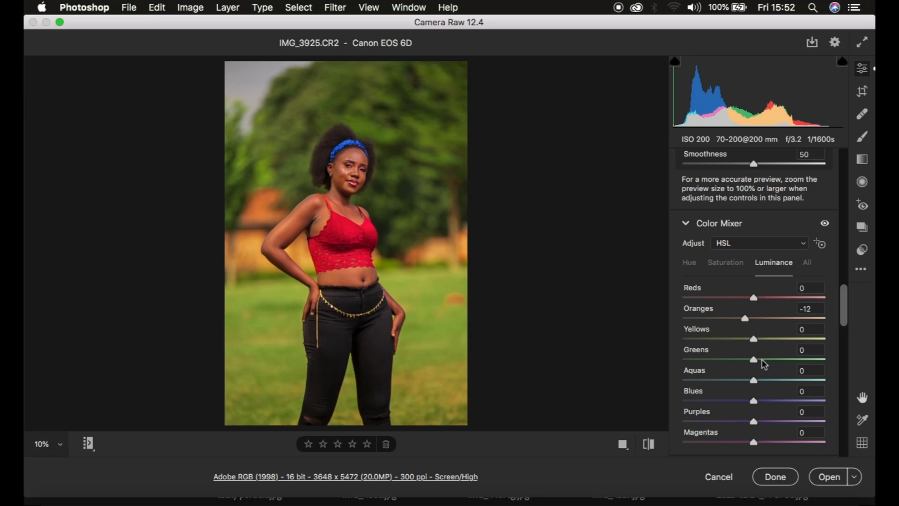
{"action": "left_click", "coordinate": [760, 359]}
{"action": "left_click", "coordinate": [729, 359]}
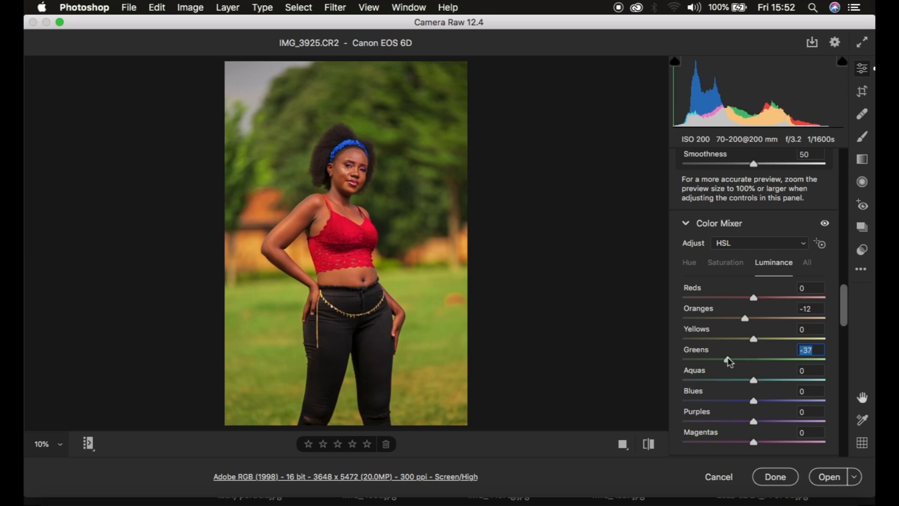
{"action": "left_click", "coordinate": [759, 359]}
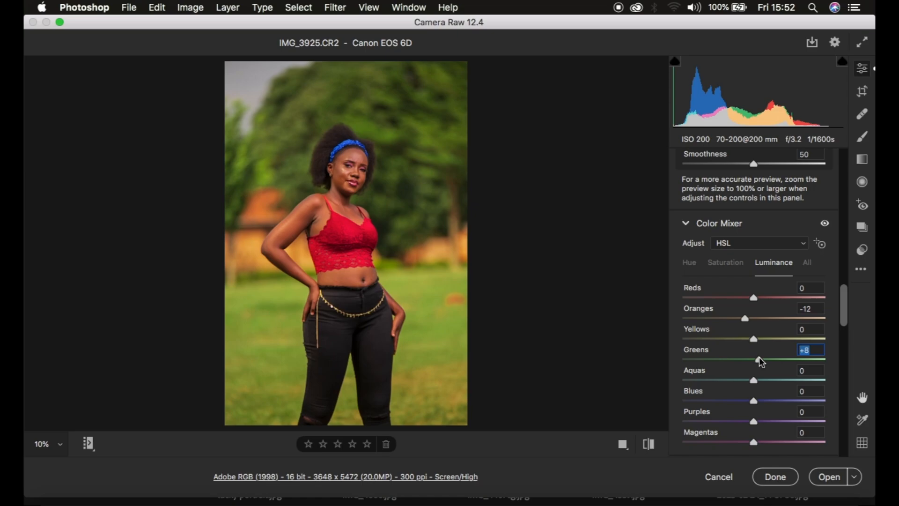
Step: Compare the edited photo with its original settings and lower the Oranges luminance to -14
{"action": "left_click", "coordinate": [655, 446]}
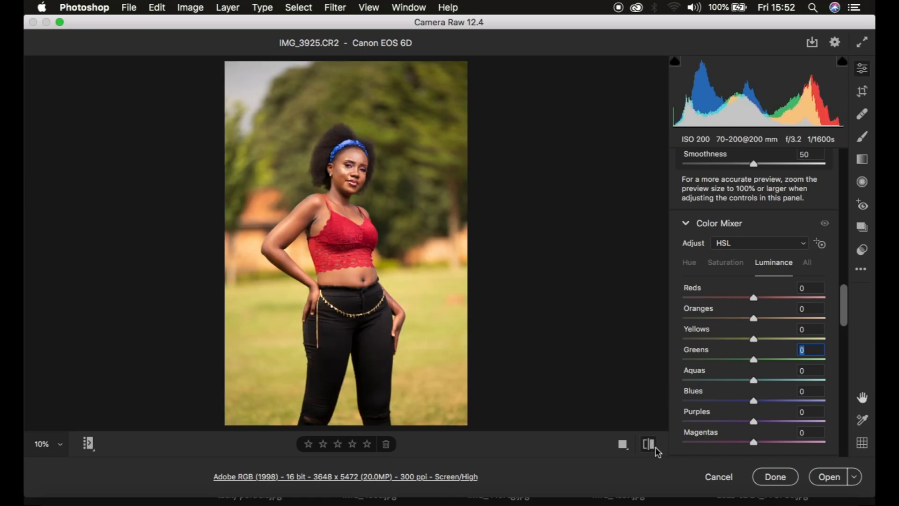
{"action": "left_click", "coordinate": [655, 447]}
{"action": "left_click", "coordinate": [655, 447]}
{"action": "left_click", "coordinate": [655, 446]}
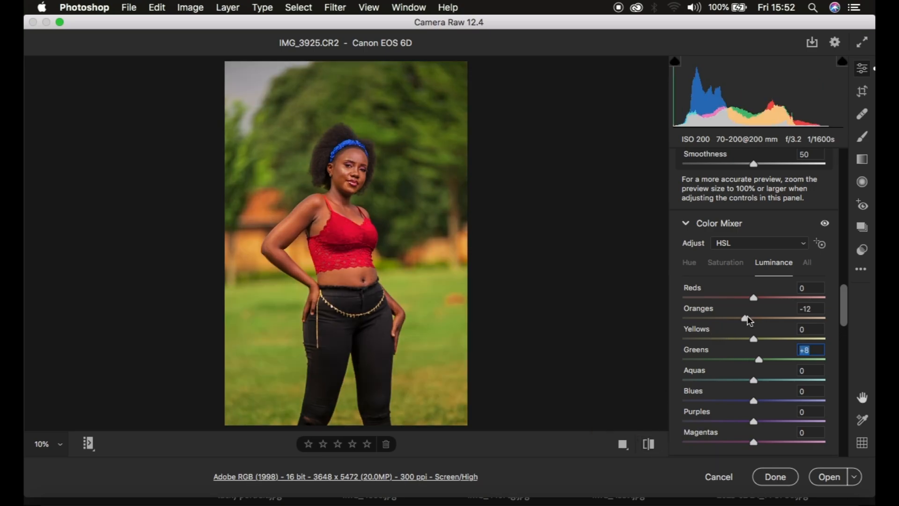
{"action": "left_click_drag", "start_coordinate": [748, 322], "coordinate": [746, 322]}
Step: Confirm the workflow options with 16 Bits/Channel depth and output sharpening for Screen at a High amount
{"action": "left_click", "coordinate": [360, 477]}
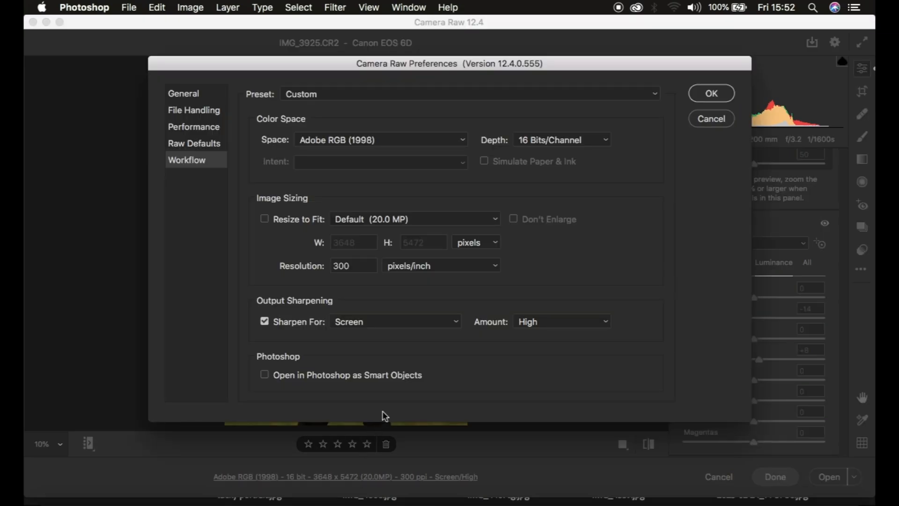
{"action": "left_click", "coordinate": [532, 141]}
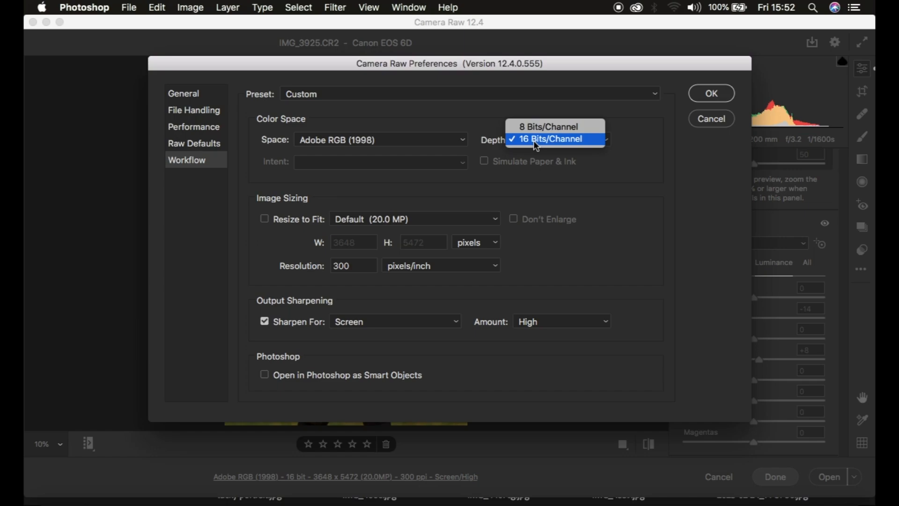
{"action": "left_click", "coordinate": [532, 141]}
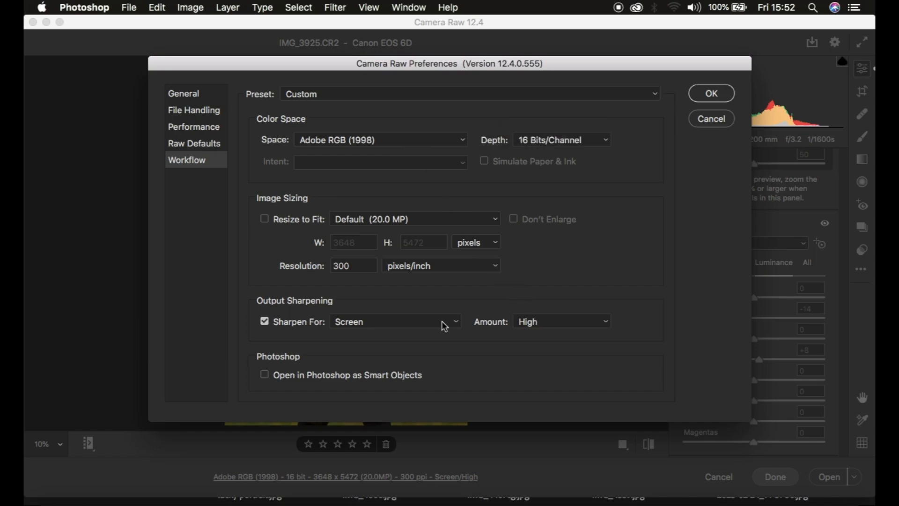
{"action": "left_click", "coordinate": [415, 322]}
{"action": "left_click", "coordinate": [415, 322]}
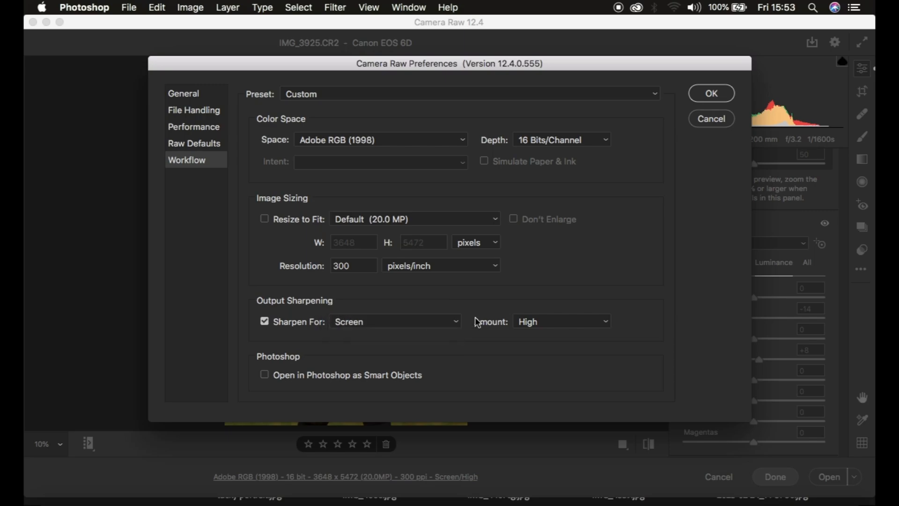
{"action": "left_click", "coordinate": [538, 321]}
{"action": "left_click", "coordinate": [540, 325]}
{"action": "left_click", "coordinate": [713, 98]}
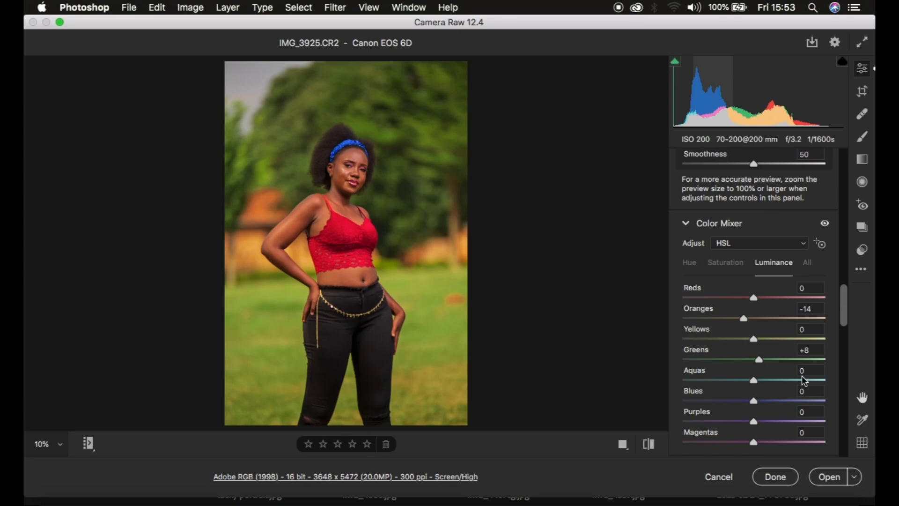
Step: Open the adjusted raw photo as a Photoshop document and inspect it at 12.5% zoom
{"action": "left_click", "coordinate": [829, 481]}
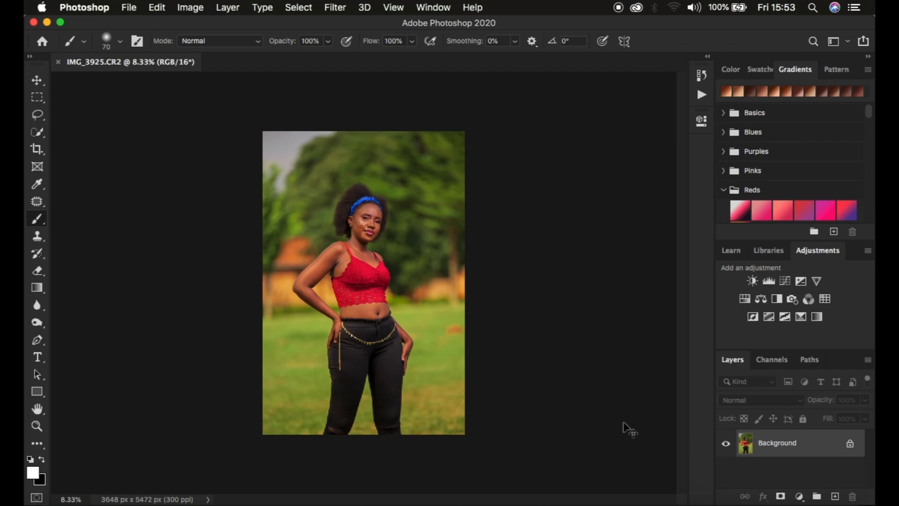
{"action": "key", "text": "super+equal"}
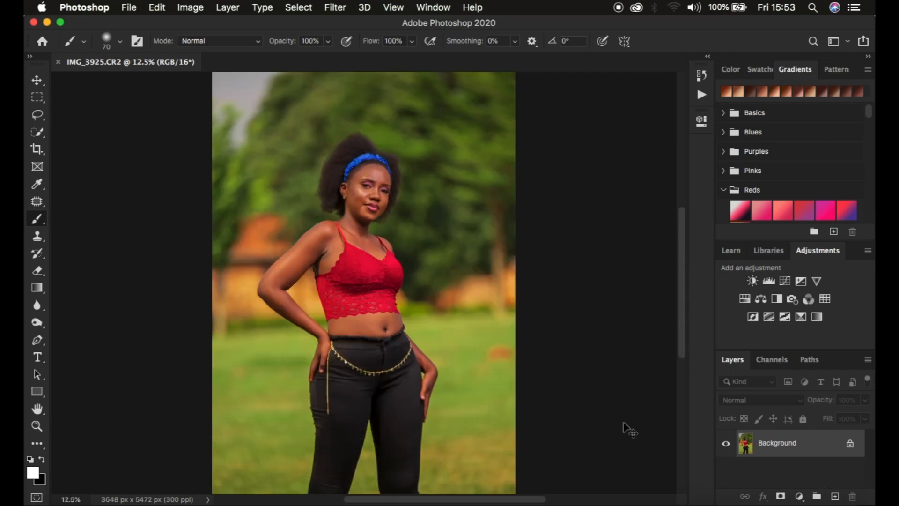
{"action": "key", "text": "super+minus"}
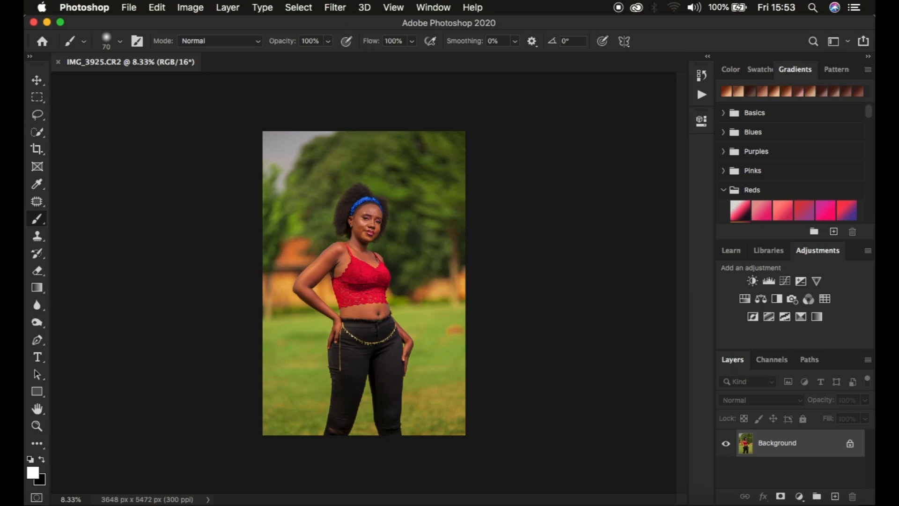
Step: Crop the photo to the 4 : 5 (8 : 10) ratio, keeping the centred full-width crop frame
{"action": "left_click", "coordinate": [38, 148]}
{"action": "left_click", "coordinate": [128, 43]}
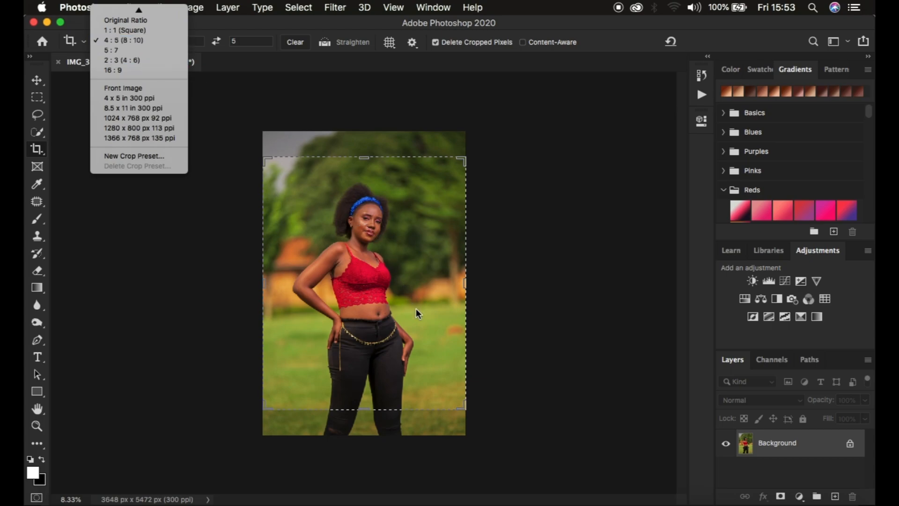
{"action": "left_click", "coordinate": [448, 366]}
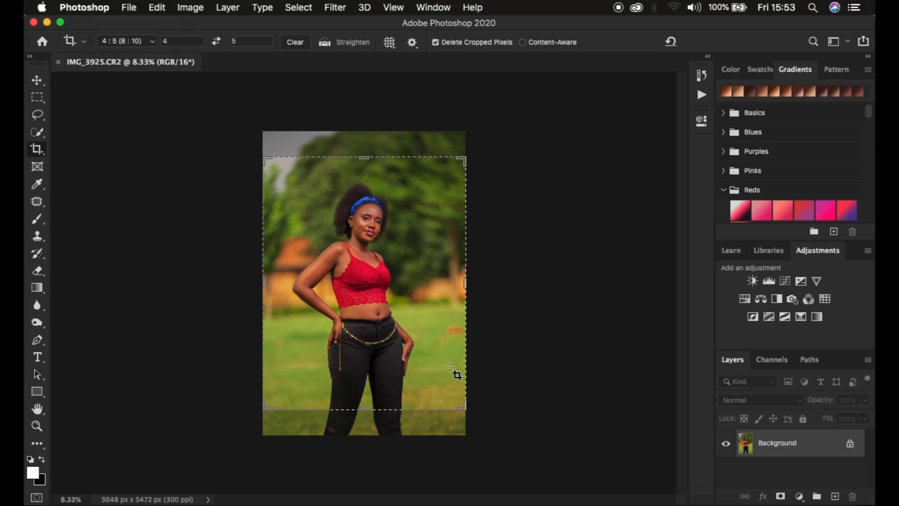
{"action": "left_click", "coordinate": [448, 366]}
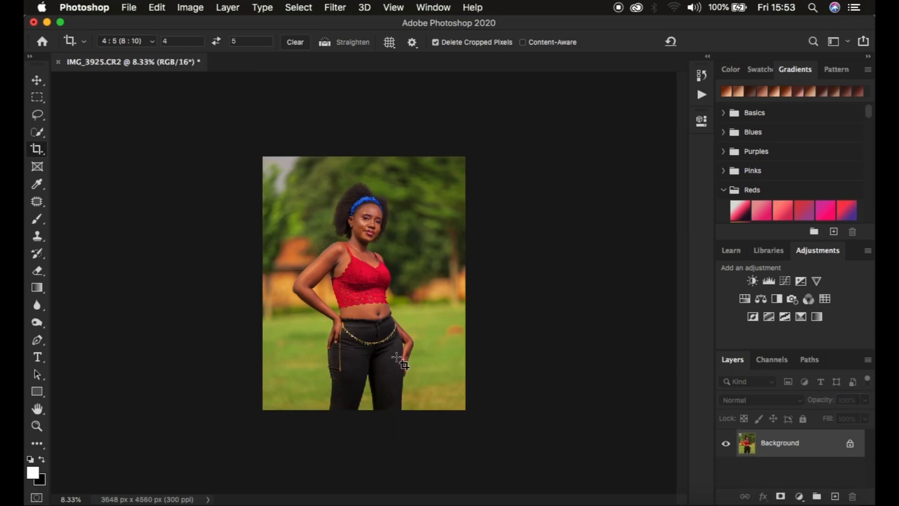
Step: Add a Gradient Map adjustment layer above the Background and hide it to reveal the photo's original colours
{"action": "key", "text": "super+equal"}
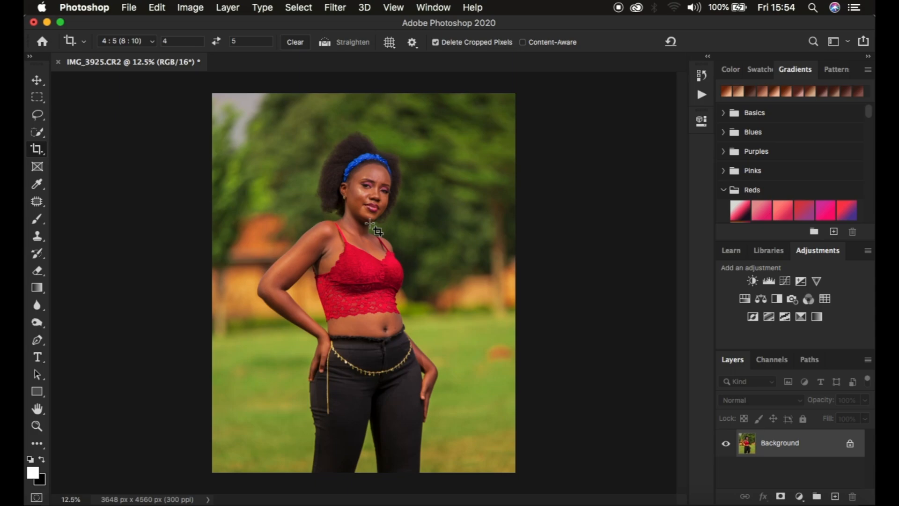
{"action": "left_click", "coordinate": [800, 496]}
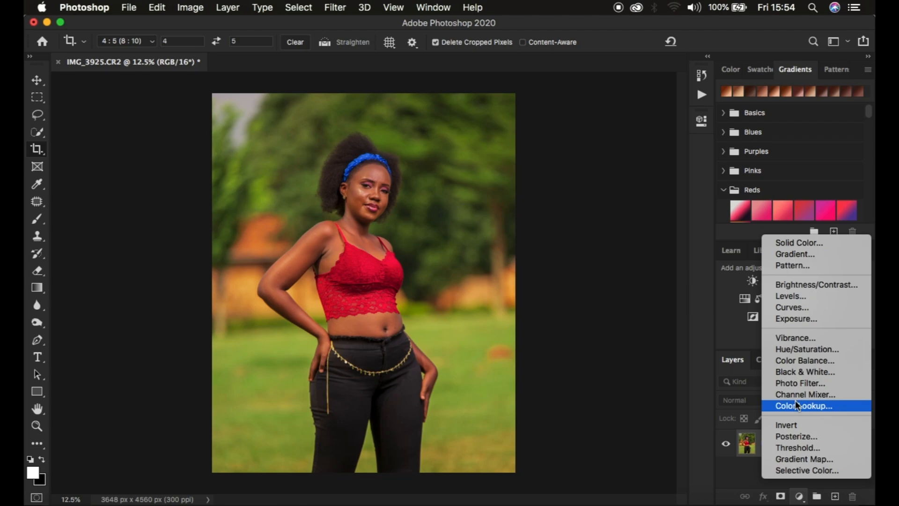
{"action": "left_click", "coordinate": [800, 457]}
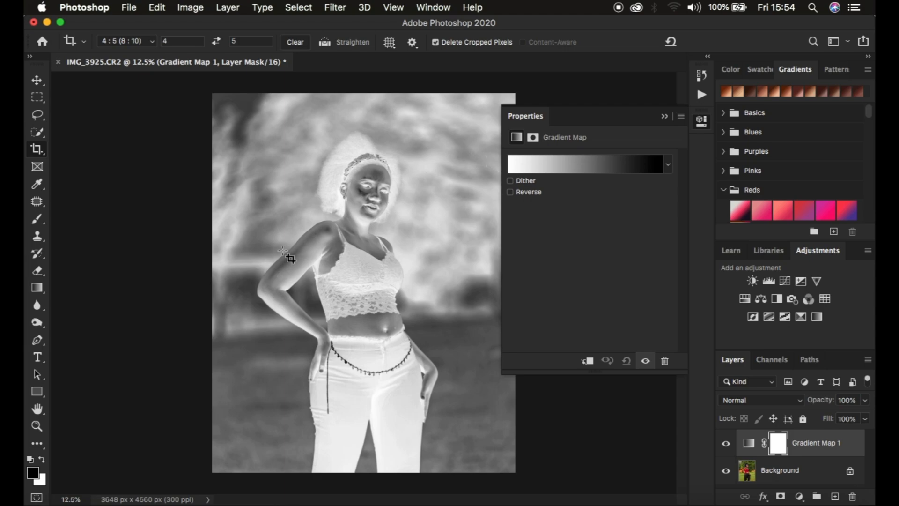
{"action": "left_click", "coordinate": [38, 115]}
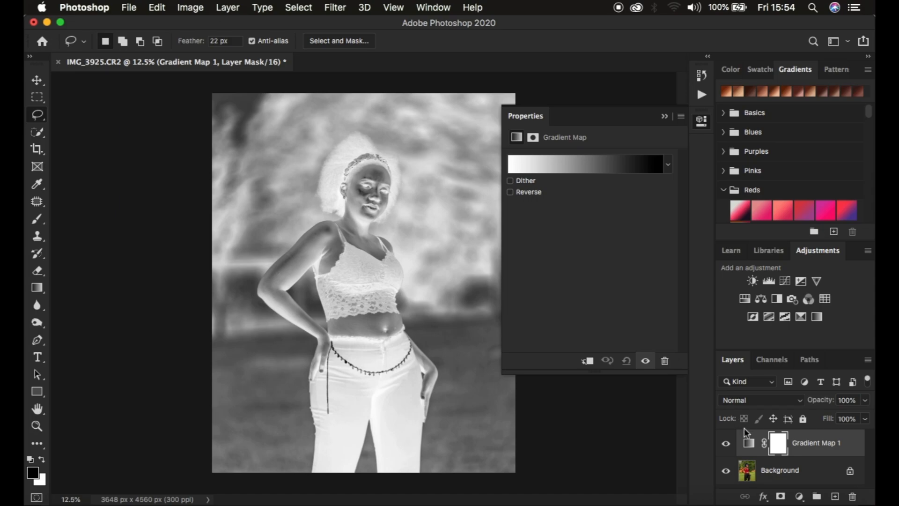
{"action": "left_click", "coordinate": [751, 446]}
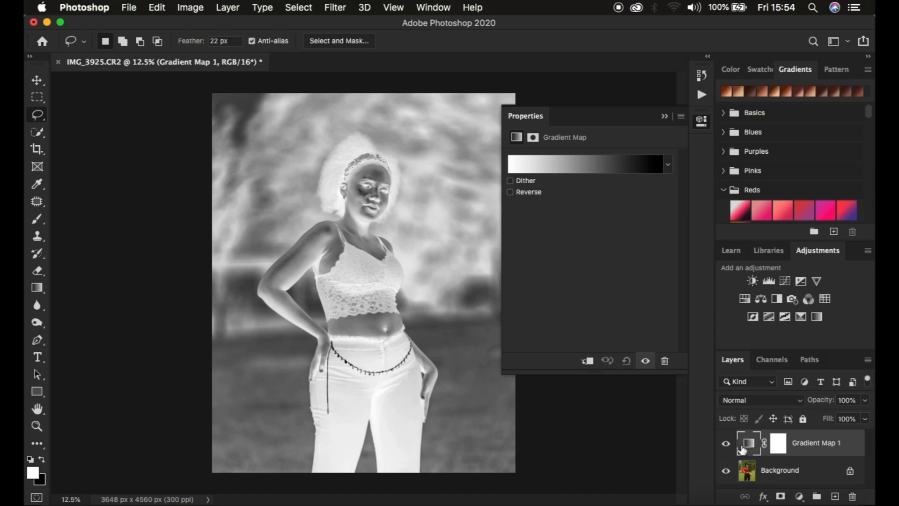
{"action": "left_click", "coordinate": [726, 444]}
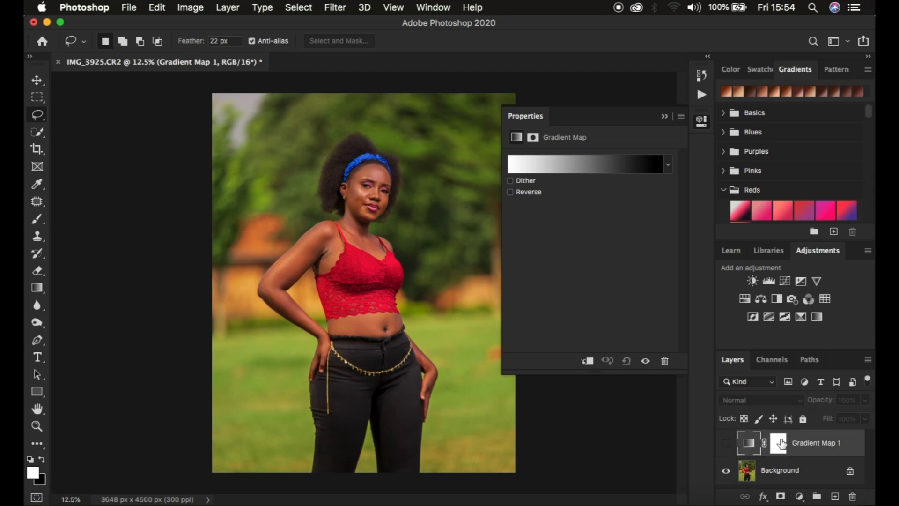
Step: Edit the Gradient Map's gradient and set its 0% stop to the dark skin shadow sampled below the chin (#47241a)
{"action": "left_click", "coordinate": [571, 172]}
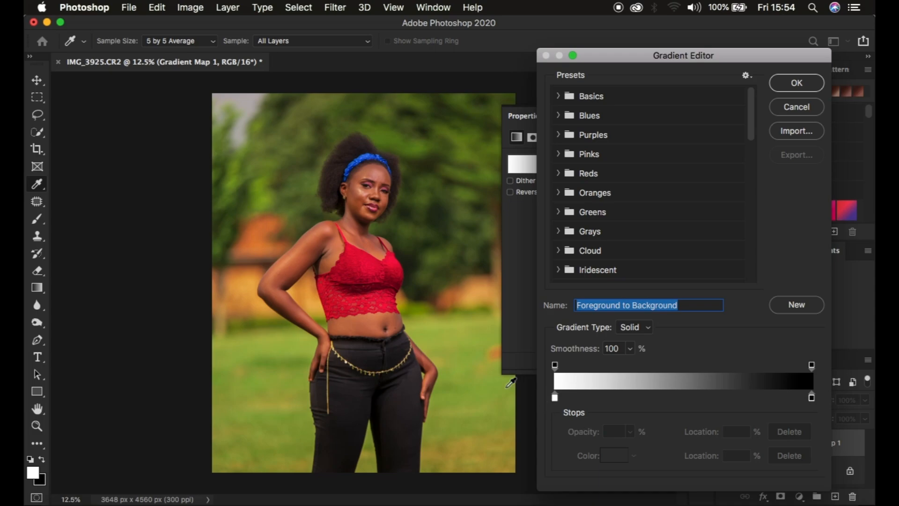
{"action": "key", "text": "super+plus"}
{"action": "key", "text": "super+plus"}
{"action": "key", "text": "super+plus"}
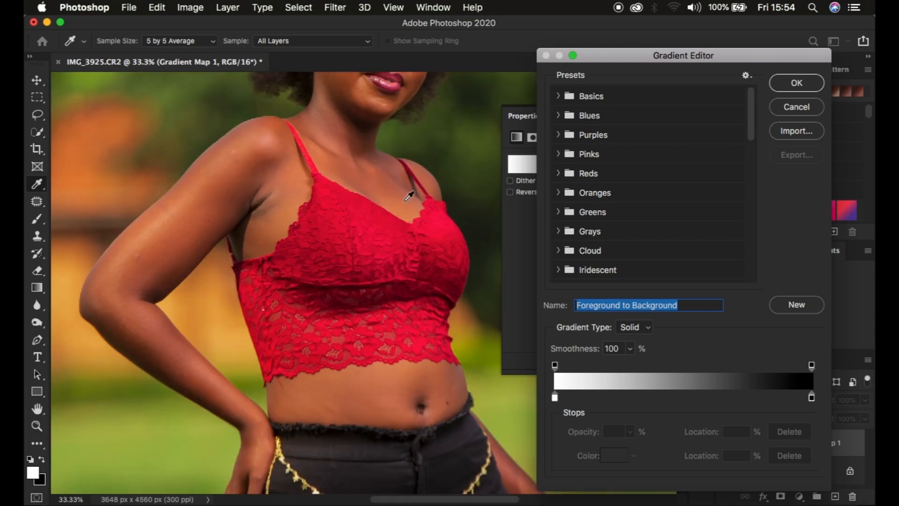
{"action": "scroll", "coordinate": [409, 196], "scroll_direction": "up", "scroll_amount": 5}
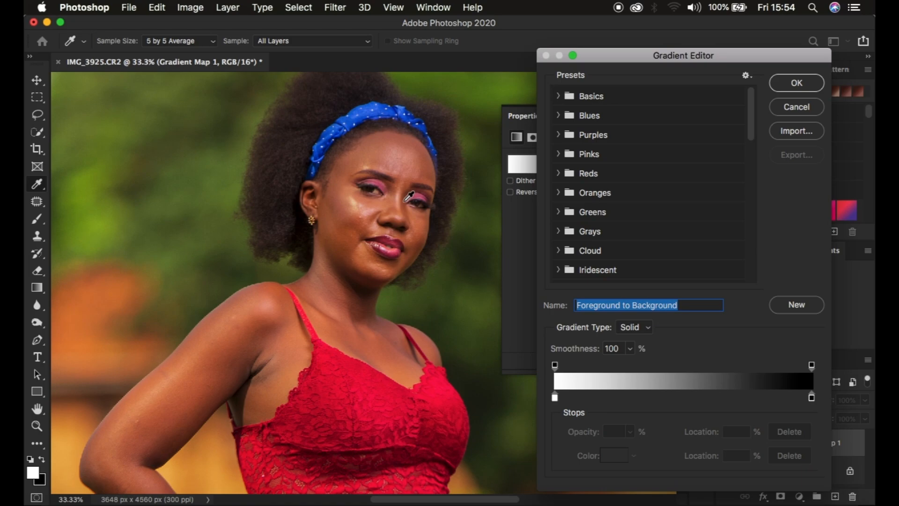
{"action": "left_click", "coordinate": [555, 398]}
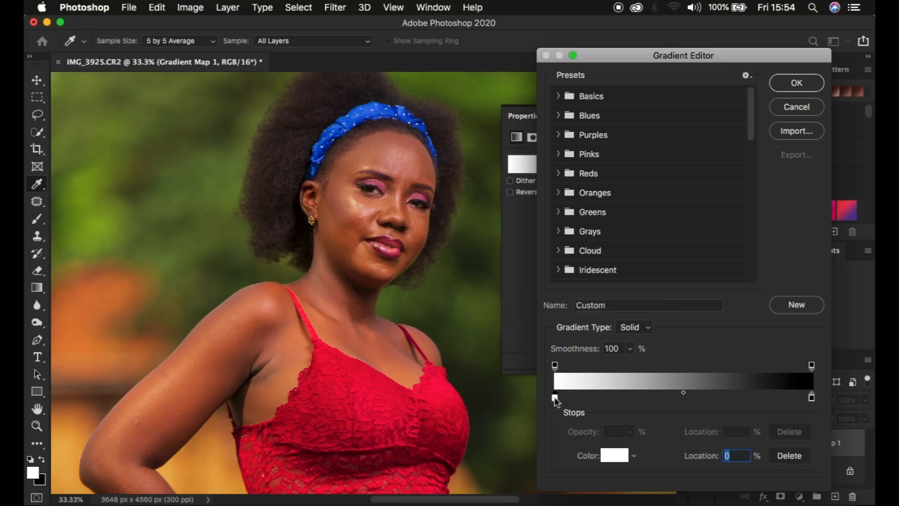
{"action": "double_click", "coordinate": [555, 398]}
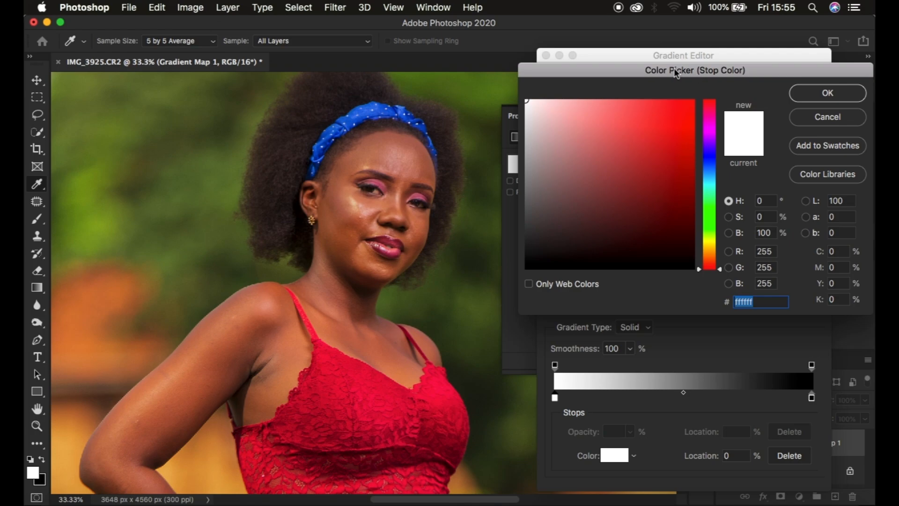
{"action": "left_click", "coordinate": [182, 42]}
{"action": "scroll", "coordinate": [362, 268], "scroll_direction": "up", "scroll_amount": 1}
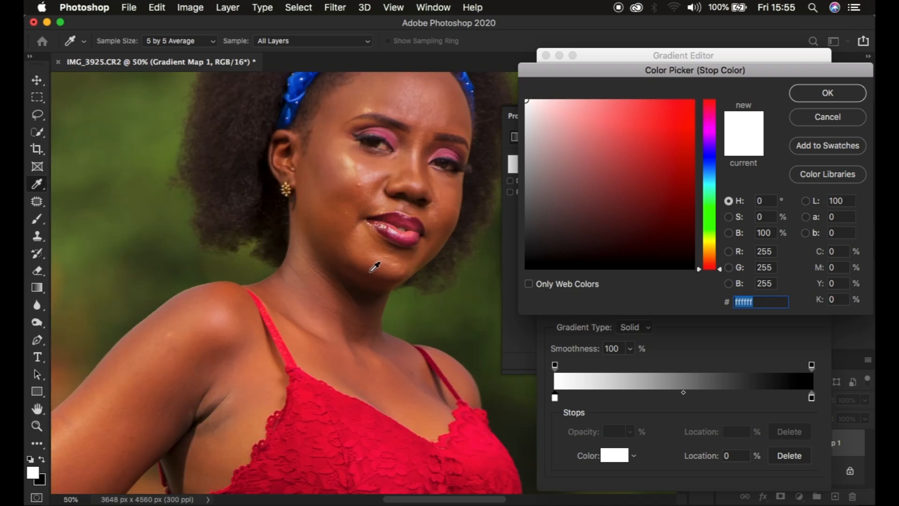
{"action": "left_click", "coordinate": [379, 276]}
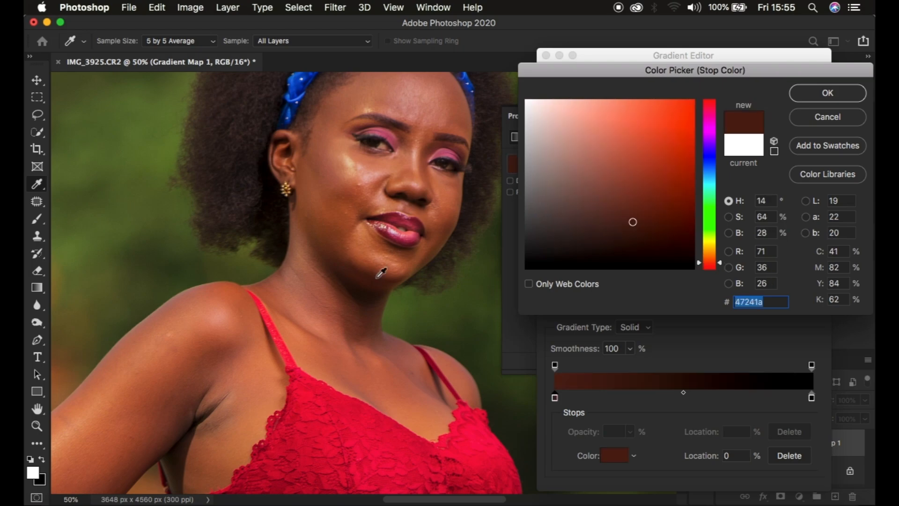
{"action": "left_click", "coordinate": [845, 94]}
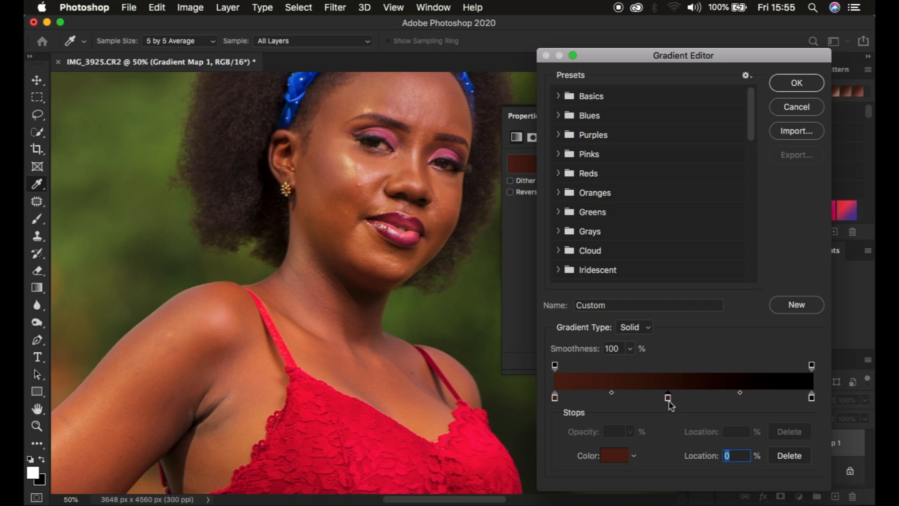
Step: Add a stop near the gradient's middle and colour it with the midtone skin sampled from the cheek (#955e41)
{"action": "left_click", "coordinate": [617, 458]}
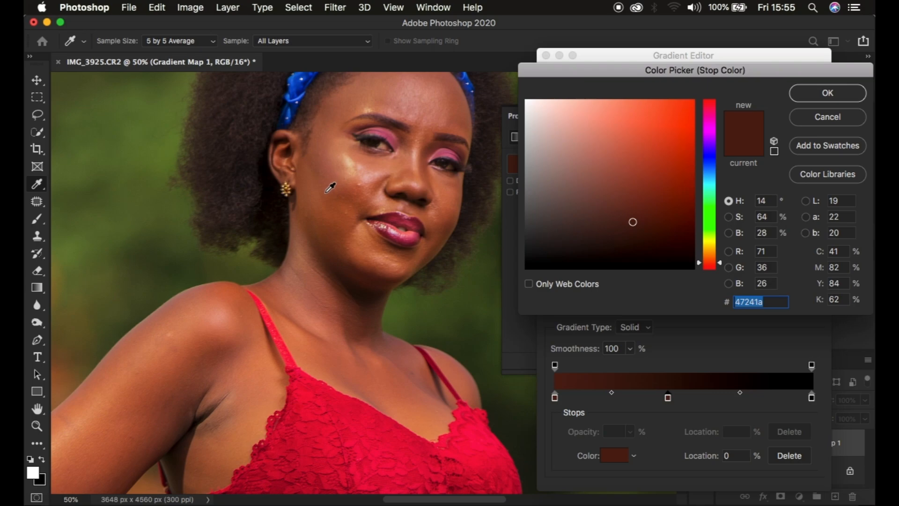
{"action": "left_click", "coordinate": [318, 195]}
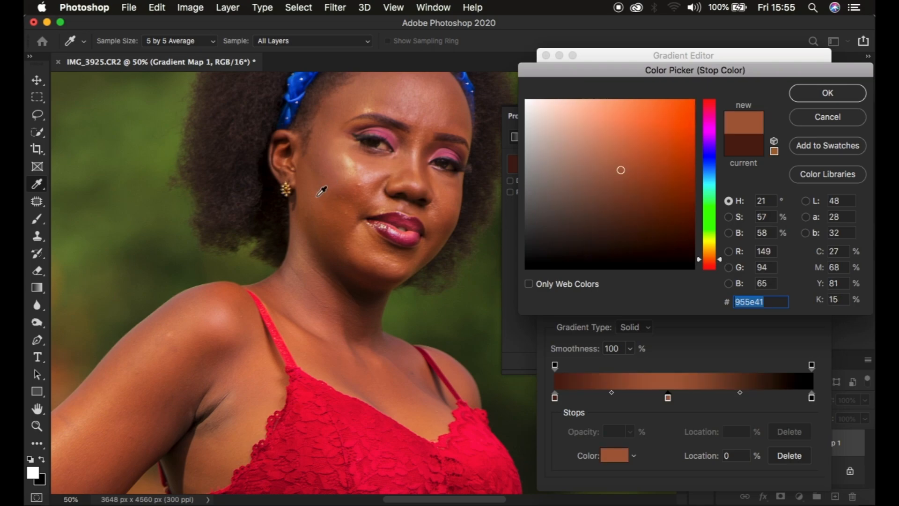
{"action": "left_click", "coordinate": [804, 96]}
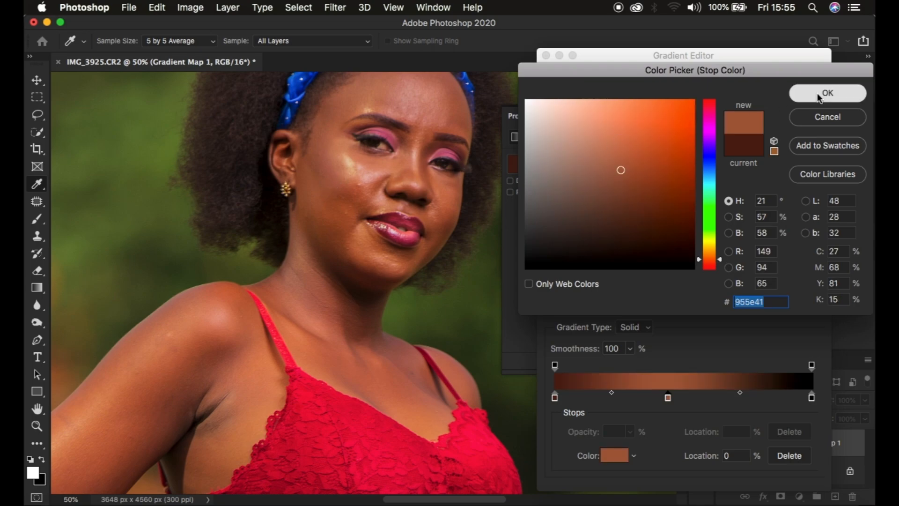
Step: Set the gradient's 100% stop to the skin highlight sampled under the eye (#d9be9e) and accept the gradient
{"action": "left_click", "coordinate": [812, 398]}
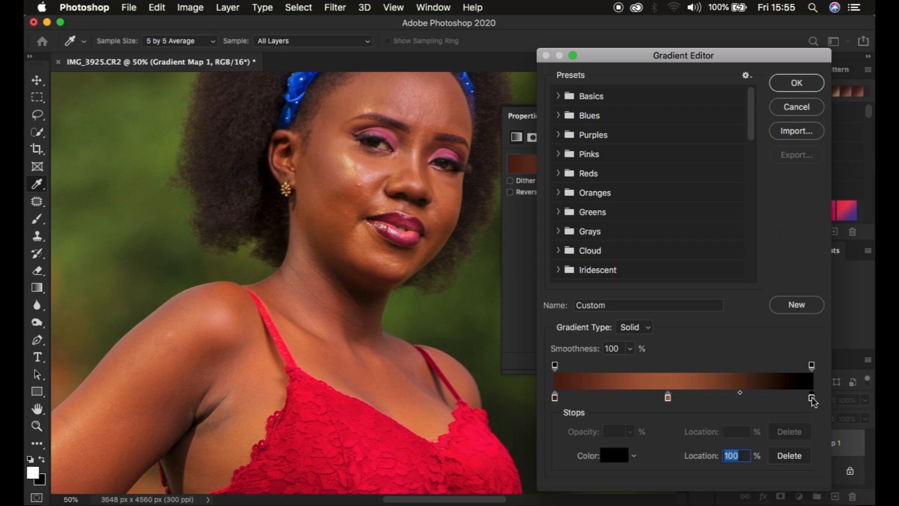
{"action": "left_click", "coordinate": [612, 457]}
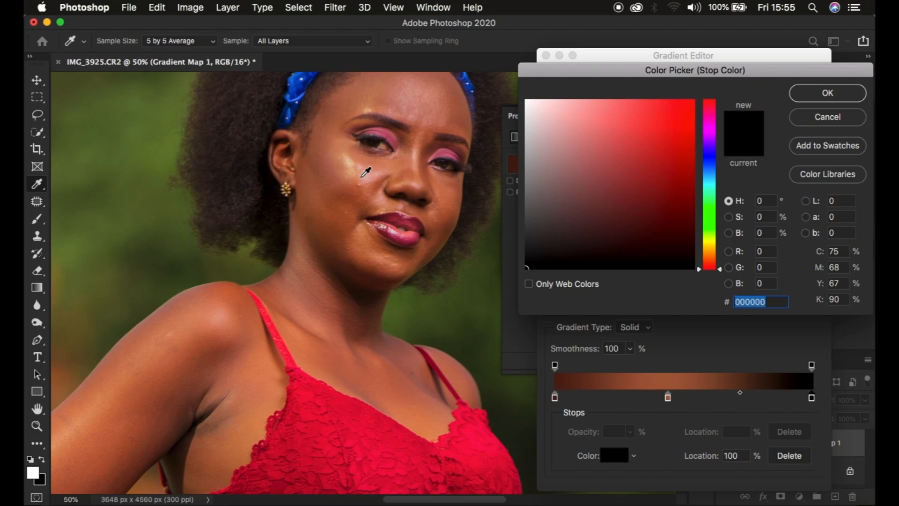
{"action": "left_click", "coordinate": [351, 162]}
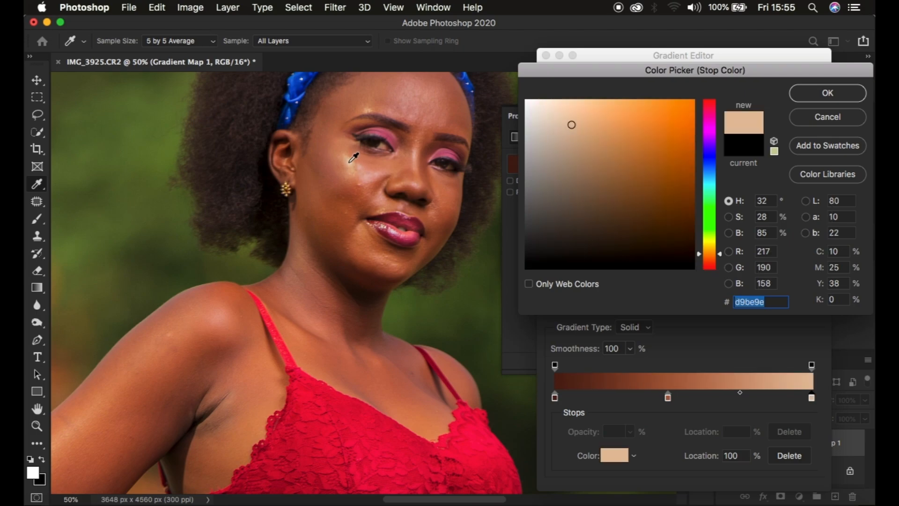
{"action": "left_click", "coordinate": [818, 95]}
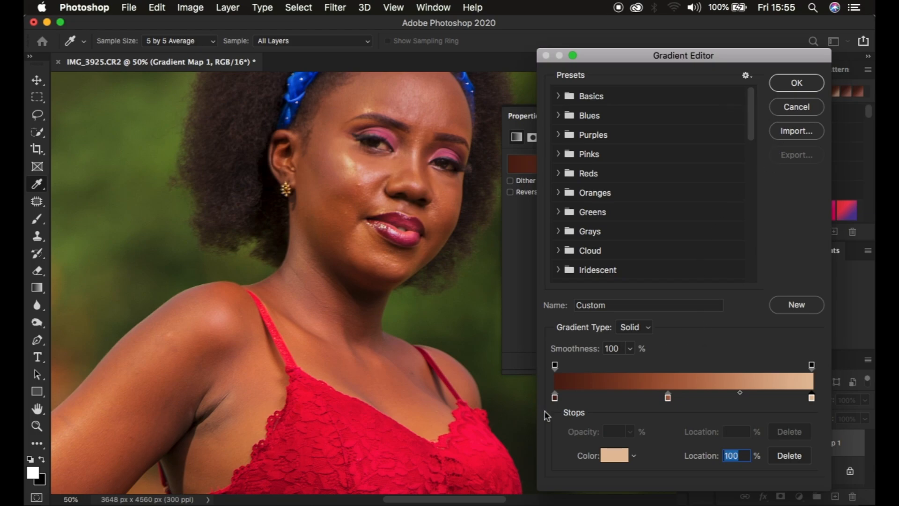
{"action": "left_click", "coordinate": [796, 83]}
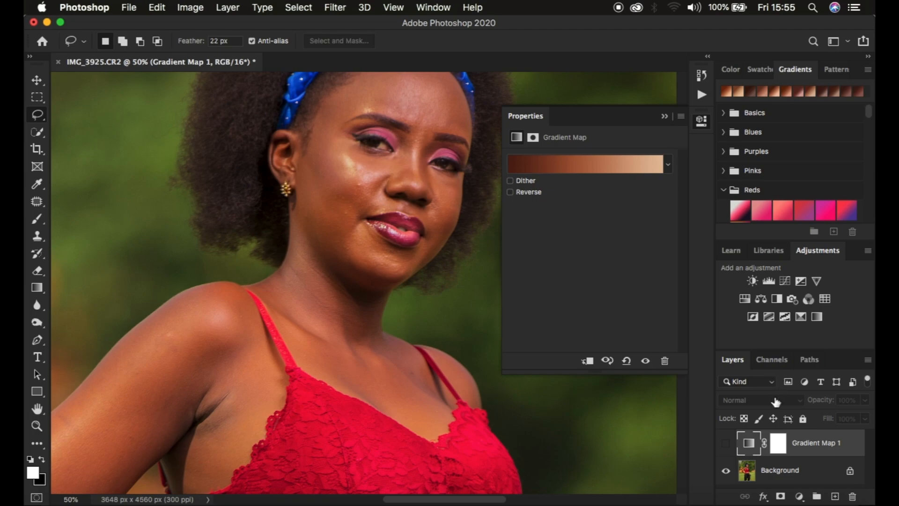
Step: Show the Gradient Map layer again and set its blending mode to Color
{"action": "left_click", "coordinate": [727, 444]}
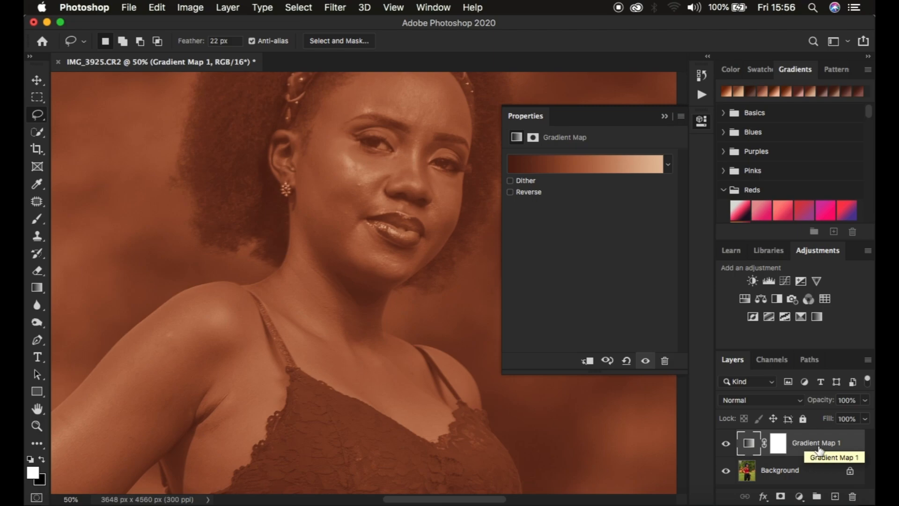
{"action": "left_click", "coordinate": [761, 400]}
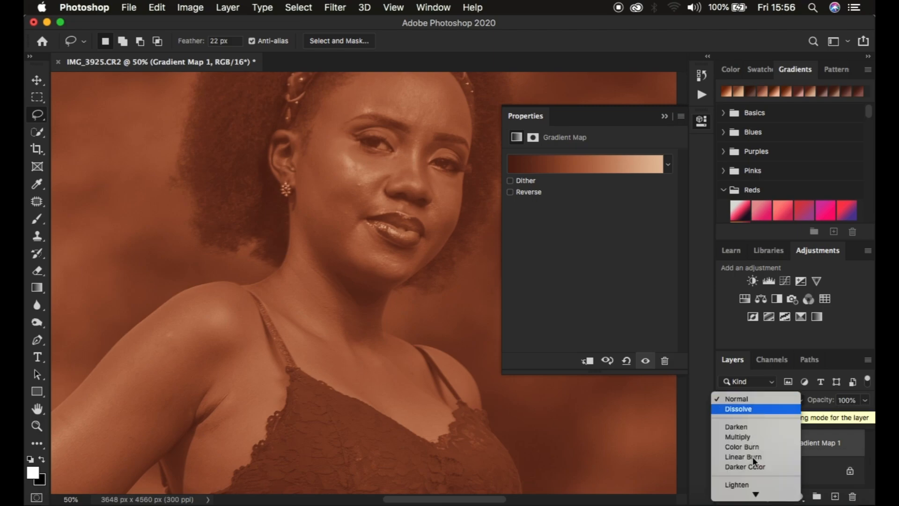
{"action": "scroll", "coordinate": [755, 422], "scroll_direction": "down", "scroll_amount": 5}
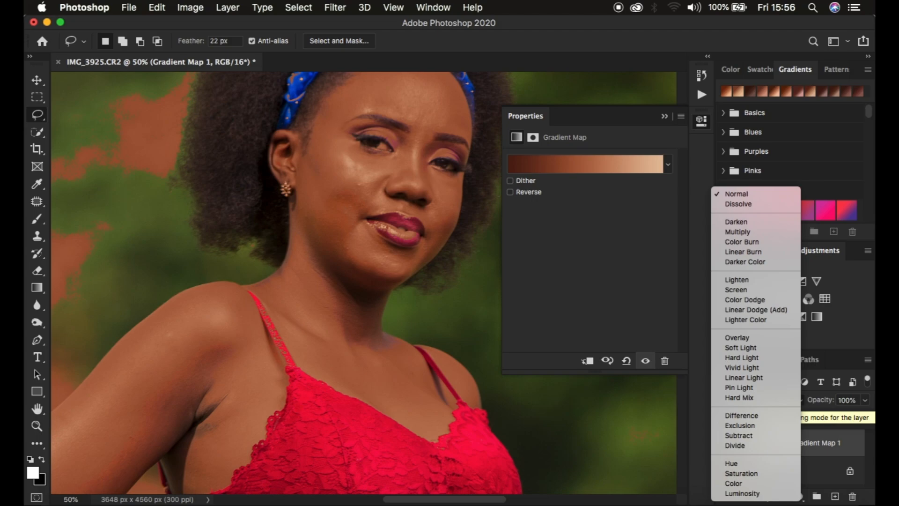
{"action": "left_click", "coordinate": [747, 481]}
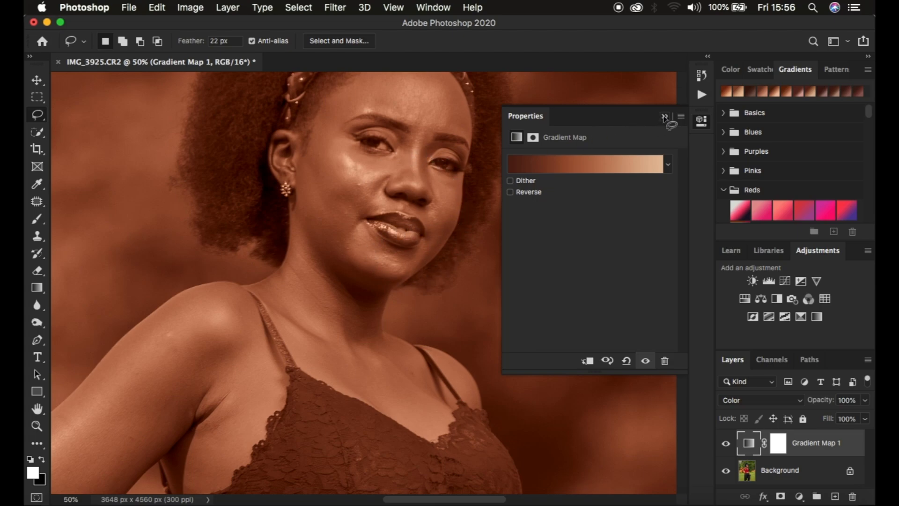
Step: Collapse the adjustment's properties and invert the Gradient Map's layer mask to black
{"action": "left_click", "coordinate": [665, 118]}
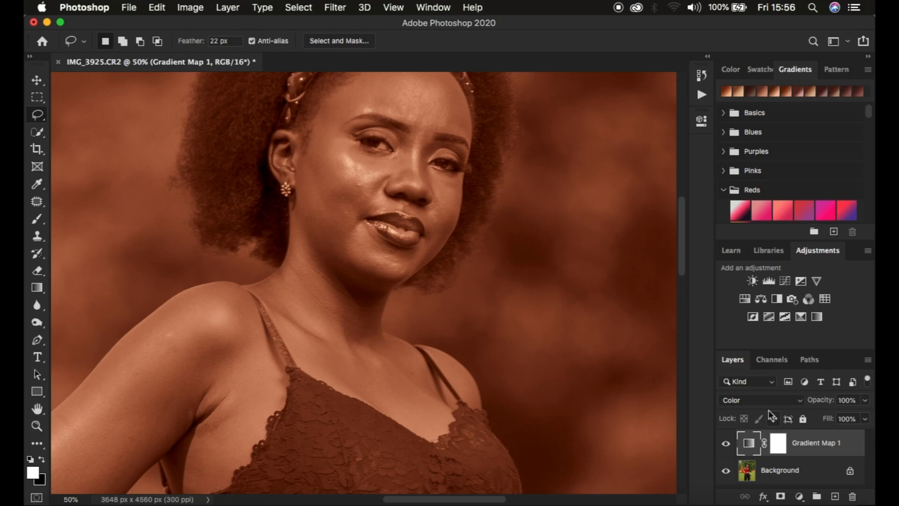
{"action": "left_click", "coordinate": [778, 443]}
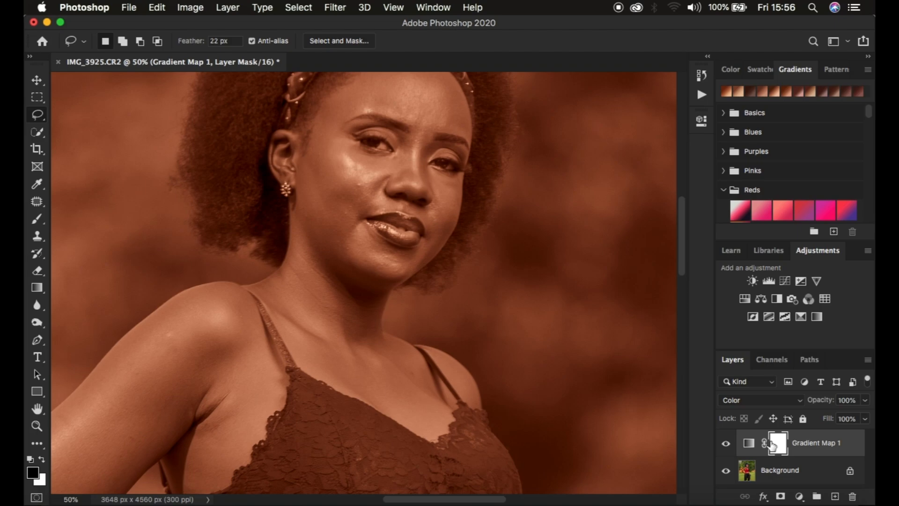
{"action": "key", "text": "super+i"}
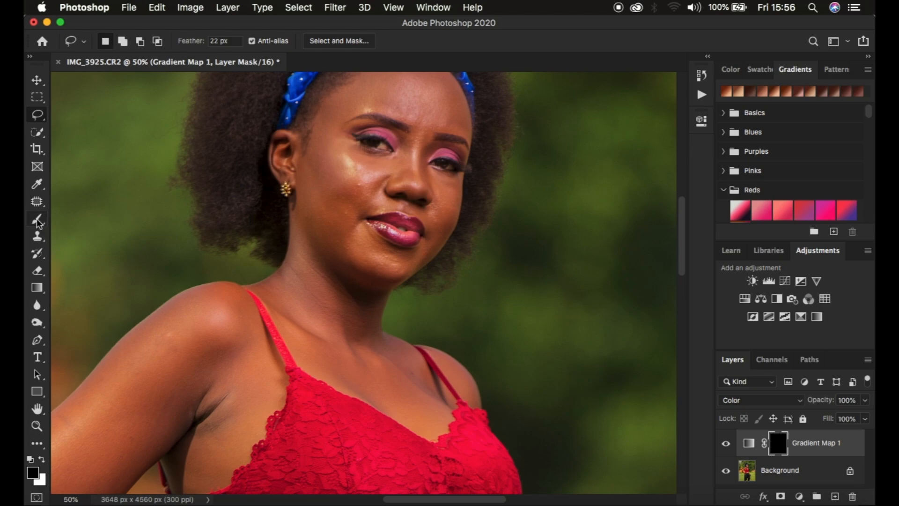
Step: Ready a 70 px Soft Round brush at 0% hardness and make white the foreground colour for painting on the mask
{"action": "left_click_drag", "start_coordinate": [37, 220], "coordinate": [71, 217]}
{"action": "left_click", "coordinate": [119, 42]}
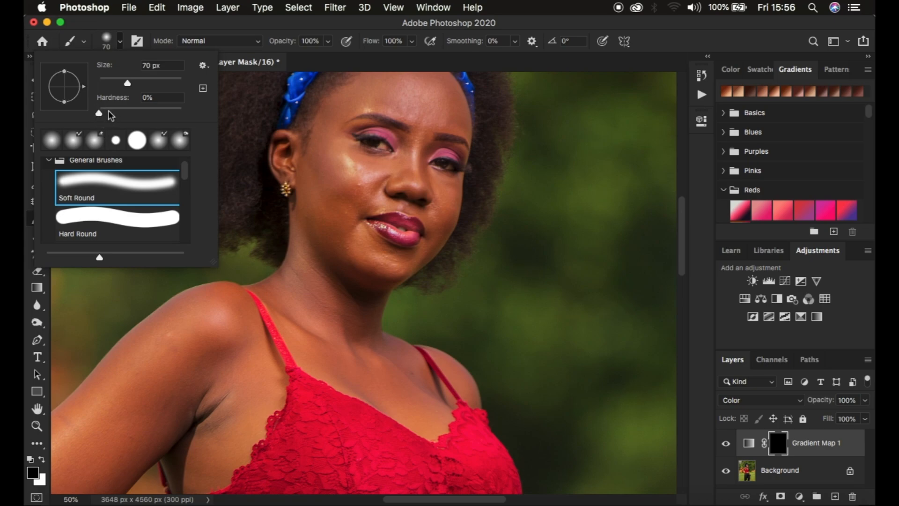
{"action": "left_click", "coordinate": [121, 44]}
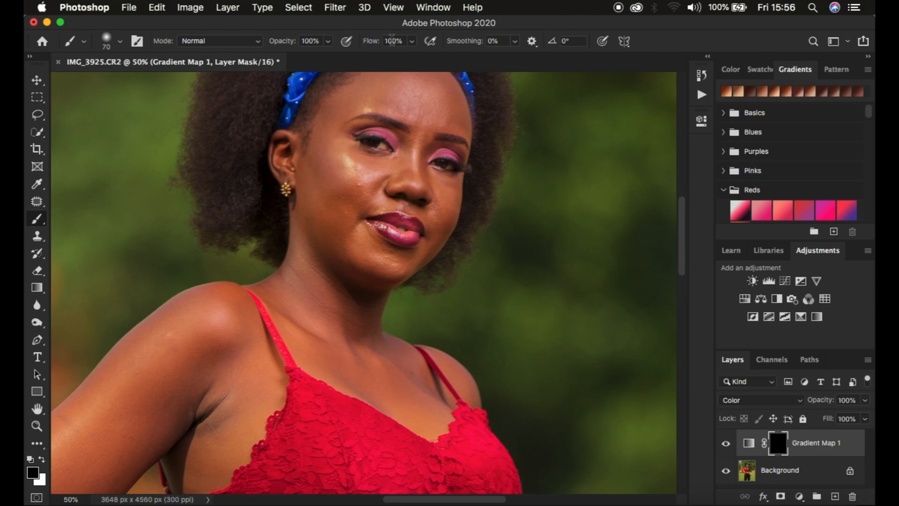
{"action": "left_click", "coordinate": [31, 462]}
{"action": "key", "text": "x"}
{"action": "key", "text": "x"}
{"action": "key", "text": "x"}
{"action": "key", "text": "x"}
{"action": "key", "text": "super+minus"}
{"action": "key", "text": "super+minus"}
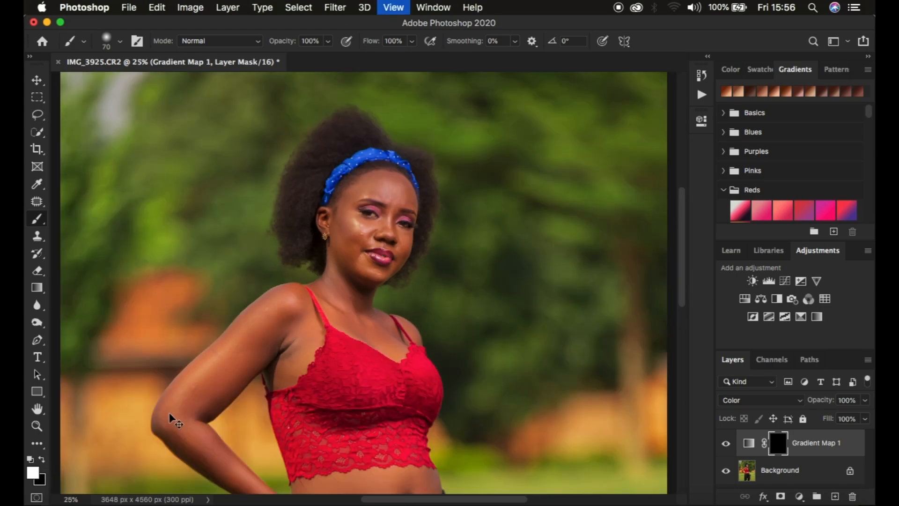
Step: Enlarge the brush to 200 px and paint white on the Gradient Map mask over the underarm, upper arm and shoulder
{"action": "key", "text": "super+minus"}
{"action": "key", "text": "super+plus"}
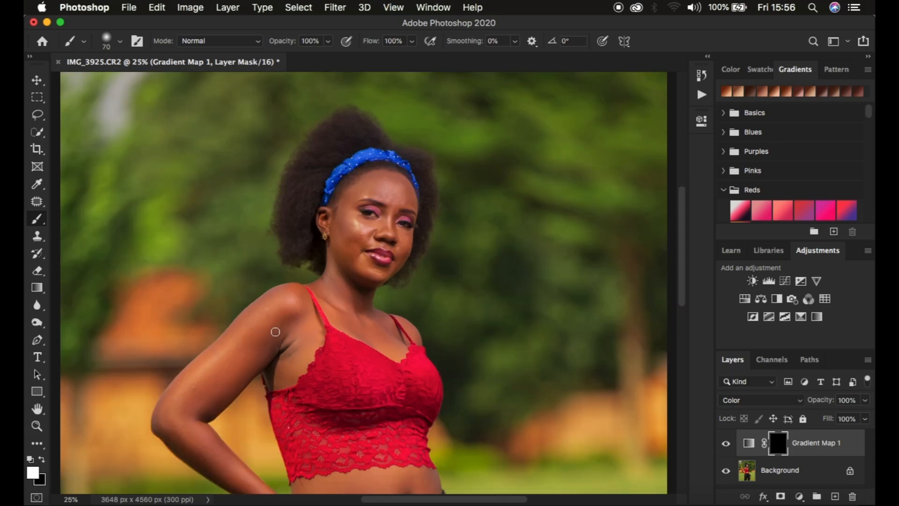
{"action": "key", "text": "bracketright"}
{"action": "key", "text": "bracketright"}
{"action": "key", "text": "bracketright"}
{"action": "key", "text": "bracketright"}
{"action": "key", "text": "bracketright"}
{"action": "key", "text": "bracketright"}
{"action": "key", "text": "bracketleft"}
{"action": "key", "text": "bracketleft"}
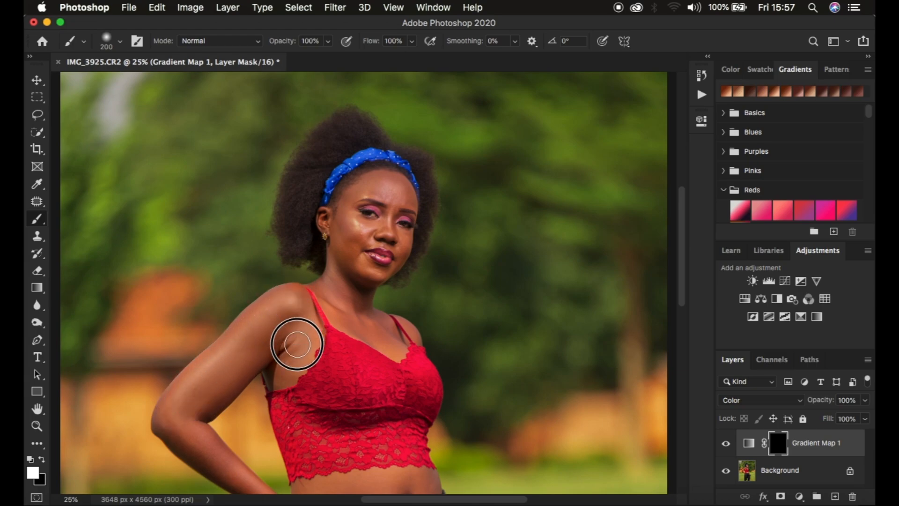
{"action": "left_click_drag", "start_coordinate": [283, 365], "coordinate": [281, 333]}
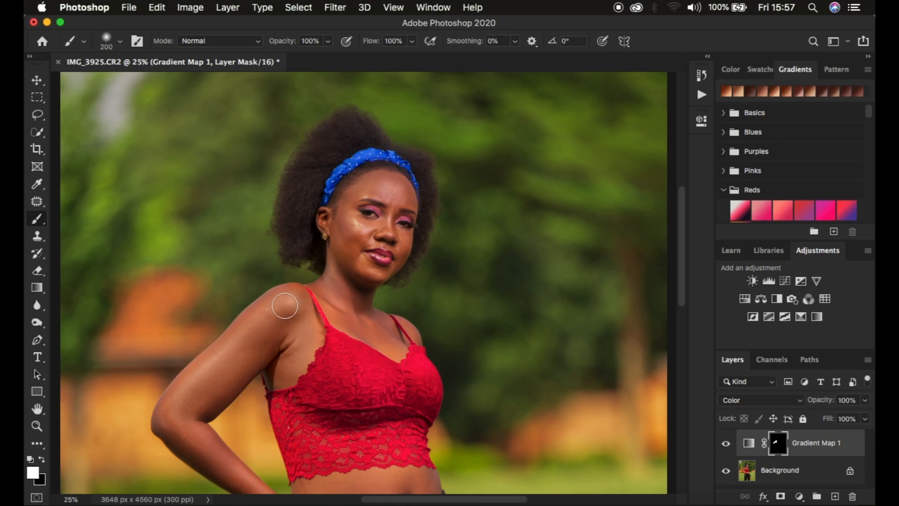
Step: Paint the mask white over the neck and upper chest, reducing the brush to 125 px for the neckline
{"action": "mouse_move", "coordinate": [333, 285]}
{"action": "left_mouse_down"}
{"action": "mouse_move", "coordinate": [337, 273]}
{"action": "mouse_move", "coordinate": [349, 302]}
{"action": "left_mouse_up"}
{"action": "key", "text": "bracketleft"}
{"action": "key", "text": "bracketleft"}
{"action": "key", "text": "bracketleft"}
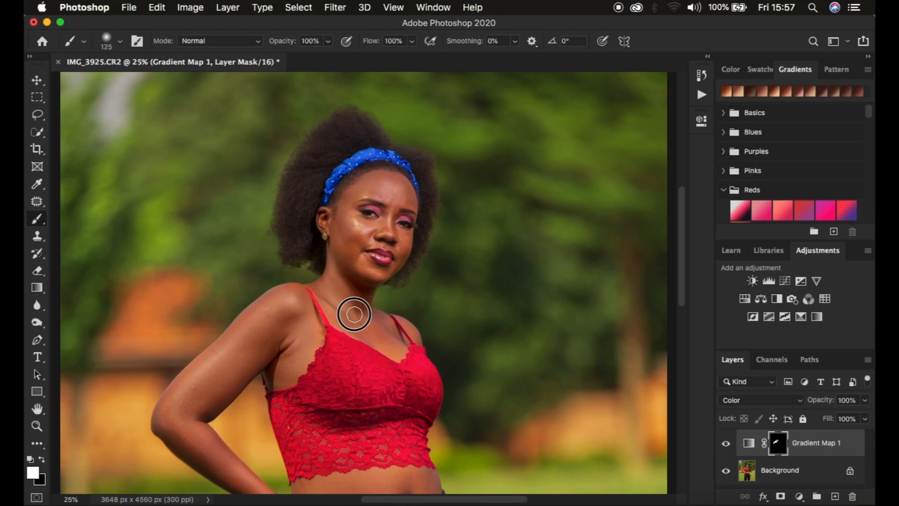
{"action": "mouse_move", "coordinate": [333, 310]}
{"action": "left_mouse_down"}
{"action": "mouse_move", "coordinate": [391, 342]}
{"action": "mouse_move", "coordinate": [372, 319]}
{"action": "mouse_move", "coordinate": [382, 322]}
{"action": "mouse_move", "coordinate": [357, 311]}
{"action": "mouse_move", "coordinate": [337, 246]}
{"action": "mouse_move", "coordinate": [347, 263]}
{"action": "mouse_move", "coordinate": [340, 233]}
{"action": "mouse_move", "coordinate": [348, 248]}
{"action": "mouse_move", "coordinate": [348, 227]}
{"action": "mouse_move", "coordinate": [368, 233]}
{"action": "mouse_move", "coordinate": [346, 218]}
{"action": "mouse_move", "coordinate": [354, 193]}
{"action": "mouse_move", "coordinate": [381, 187]}
{"action": "mouse_move", "coordinate": [367, 188]}
{"action": "mouse_move", "coordinate": [368, 182]}
{"action": "mouse_move", "coordinate": [391, 186]}
{"action": "mouse_move", "coordinate": [392, 220]}
{"action": "mouse_move", "coordinate": [396, 189]}
{"action": "mouse_move", "coordinate": [411, 199]}
{"action": "mouse_move", "coordinate": [392, 179]}
{"action": "mouse_move", "coordinate": [356, 189]}
{"action": "mouse_move", "coordinate": [345, 205]}
{"action": "mouse_move", "coordinate": [347, 253]}
{"action": "mouse_move", "coordinate": [378, 273]}
{"action": "mouse_move", "coordinate": [345, 272]}
{"action": "mouse_move", "coordinate": [363, 281]}
{"action": "mouse_move", "coordinate": [361, 306]}
{"action": "mouse_move", "coordinate": [385, 325]}
{"action": "left_mouse_up"}
Step: Reduce the brush to 70 px and paint the mask white over the face
{"action": "key", "text": "super+equal"}
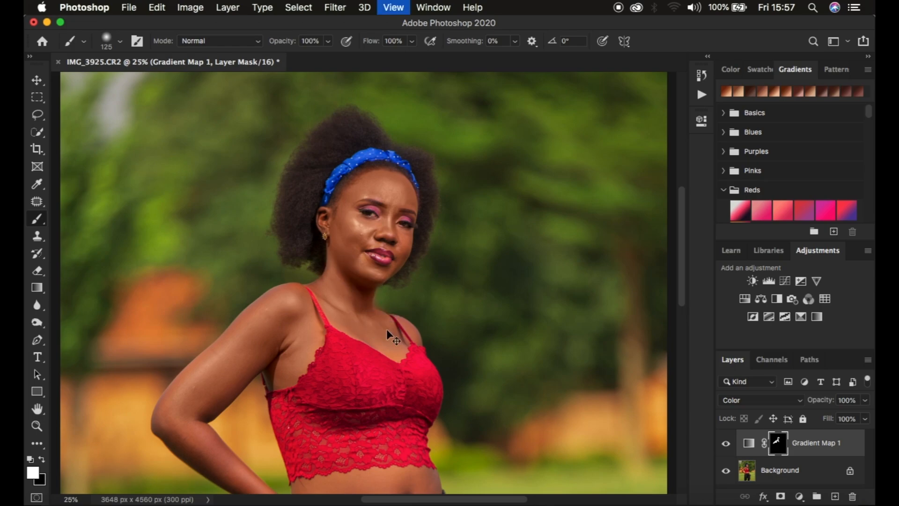
{"action": "key", "text": "bracketleft"}
{"action": "key", "text": "bracketleft"}
{"action": "key", "text": "bracketleft"}
{"action": "mouse_move", "coordinate": [410, 239]}
{"action": "left_mouse_down"}
{"action": "mouse_move", "coordinate": [385, 220]}
{"action": "mouse_move", "coordinate": [414, 219]}
{"action": "mouse_move", "coordinate": [418, 237]}
{"action": "mouse_move", "coordinate": [394, 271]}
{"action": "mouse_move", "coordinate": [341, 248]}
{"action": "mouse_move", "coordinate": [342, 207]}
{"action": "mouse_move", "coordinate": [375, 215]}
{"action": "mouse_move", "coordinate": [403, 175]}
{"action": "mouse_move", "coordinate": [359, 152]}
{"action": "mouse_move", "coordinate": [332, 206]}
{"action": "mouse_move", "coordinate": [307, 200]}
{"action": "mouse_move", "coordinate": [313, 213]}
{"action": "mouse_move", "coordinate": [304, 191]}
{"action": "mouse_move", "coordinate": [322, 221]}
{"action": "left_mouse_up"}
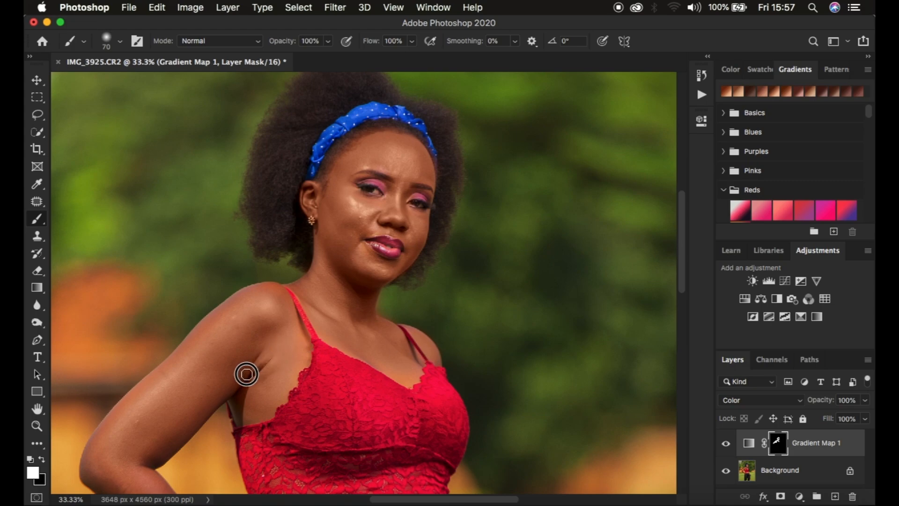
Step: Enlarge the brush to 150 px and paint the mask white along the bent arm from the elbow to the hand
{"action": "scroll", "coordinate": [210, 397], "scroll_direction": "down", "scroll_amount": 5}
{"action": "scroll", "coordinate": [209, 398], "scroll_direction": "down", "scroll_amount": 5}
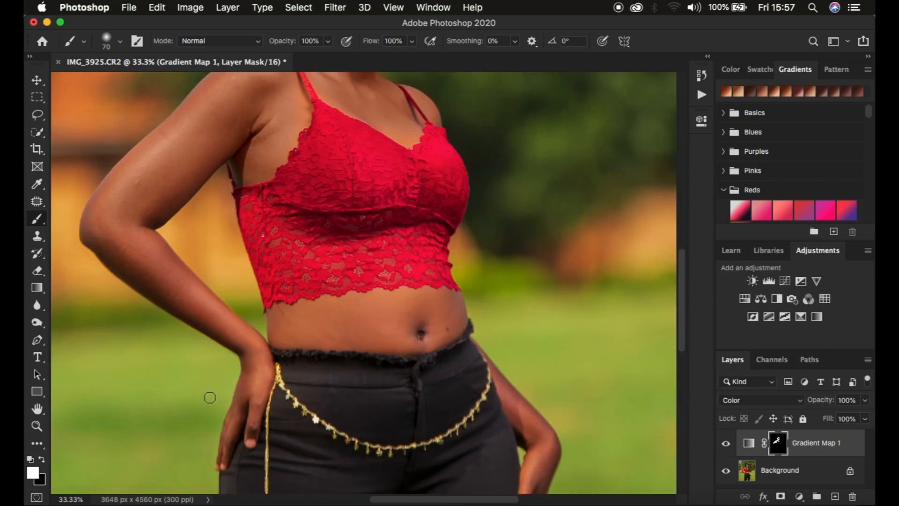
{"action": "key", "text": "bracketright"}
{"action": "key", "text": "bracketright"}
{"action": "key", "text": "bracketright"}
{"action": "key", "text": "bracketright"}
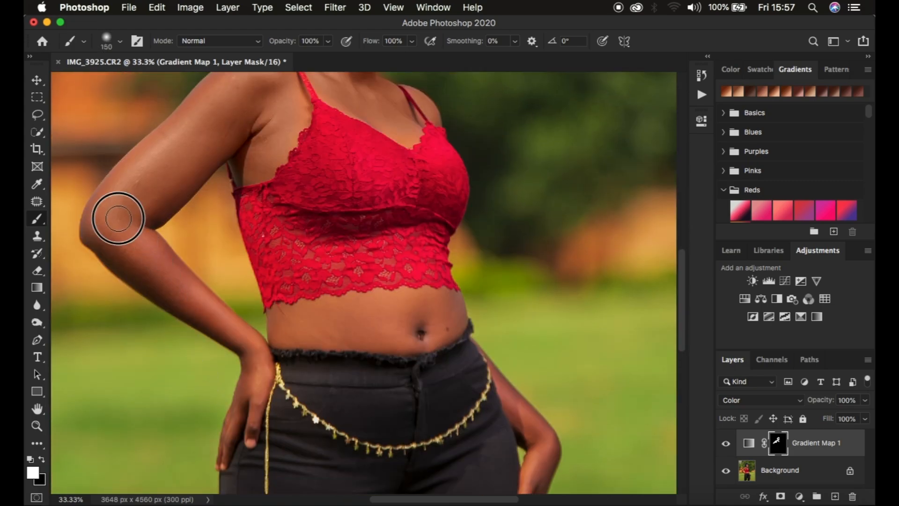
{"action": "mouse_move", "coordinate": [133, 258]}
{"action": "left_mouse_down"}
{"action": "mouse_move", "coordinate": [183, 295]}
{"action": "mouse_move", "coordinate": [139, 238]}
{"action": "mouse_move", "coordinate": [200, 305]}
{"action": "mouse_move", "coordinate": [165, 275]}
{"action": "mouse_move", "coordinate": [244, 342]}
{"action": "mouse_move", "coordinate": [255, 375]}
{"action": "mouse_move", "coordinate": [227, 448]}
{"action": "mouse_move", "coordinate": [254, 381]}
{"action": "mouse_move", "coordinate": [255, 412]}
{"action": "mouse_move", "coordinate": [251, 420]}
{"action": "mouse_move", "coordinate": [267, 373]}
{"action": "left_mouse_up"}
Step: Paint the mask white across the bare midriff between the top and the jeans, finishing with a 90 px brush
{"action": "key", "text": "bracketleft"}
{"action": "key", "text": "bracketleft"}
{"action": "key", "text": "bracketleft"}
{"action": "mouse_move", "coordinate": [277, 314]}
{"action": "left_mouse_down"}
{"action": "mouse_move", "coordinate": [305, 314]}
{"action": "mouse_move", "coordinate": [281, 325]}
{"action": "mouse_move", "coordinate": [294, 328]}
{"action": "mouse_move", "coordinate": [401, 315]}
{"action": "mouse_move", "coordinate": [413, 321]}
{"action": "mouse_move", "coordinate": [298, 333]}
{"action": "mouse_move", "coordinate": [409, 340]}
{"action": "mouse_move", "coordinate": [380, 325]}
{"action": "mouse_move", "coordinate": [405, 326]}
{"action": "mouse_move", "coordinate": [426, 309]}
{"action": "mouse_move", "coordinate": [416, 307]}
{"action": "mouse_move", "coordinate": [408, 319]}
{"action": "mouse_move", "coordinate": [435, 310]}
{"action": "mouse_move", "coordinate": [420, 328]}
{"action": "mouse_move", "coordinate": [441, 308]}
{"action": "mouse_move", "coordinate": [440, 328]}
{"action": "mouse_move", "coordinate": [442, 309]}
{"action": "mouse_move", "coordinate": [423, 327]}
{"action": "left_mouse_up"}
{"action": "key", "text": "bracketright"}
{"action": "key", "text": "bracketright"}
{"action": "key", "text": "bracketright"}
{"action": "key", "text": "bracketleft"}
{"action": "key", "text": "bracketleft"}
{"action": "key", "text": "bracketleft"}
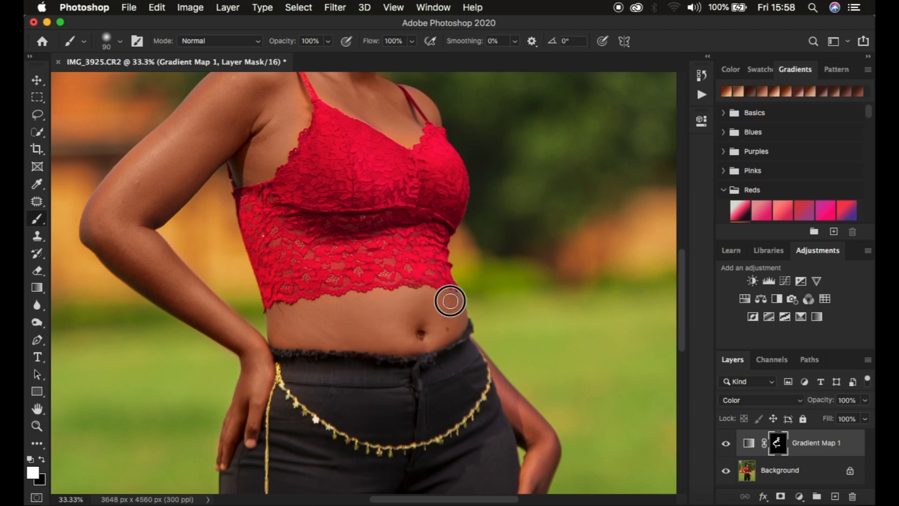
{"action": "mouse_move", "coordinate": [457, 324]}
{"action": "left_mouse_down"}
{"action": "mouse_move", "coordinate": [323, 322]}
{"action": "mouse_move", "coordinate": [335, 305]}
{"action": "mouse_move", "coordinate": [285, 338]}
{"action": "mouse_move", "coordinate": [287, 319]}
{"action": "left_mouse_up"}
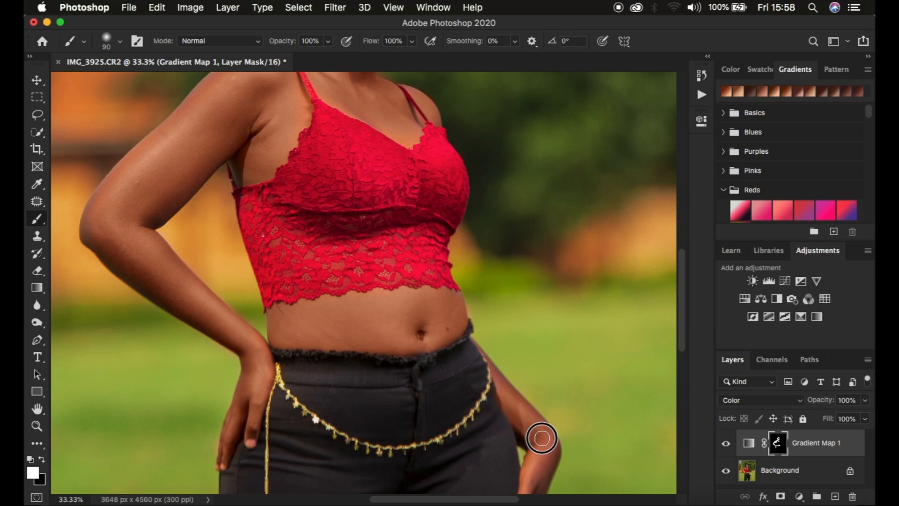
Step: Paint the mask white over the far arm and hand, and go over the face again from forehead to jaw
{"action": "scroll", "coordinate": [569, 383], "scroll_direction": "down", "scroll_amount": 5}
{"action": "mouse_move", "coordinate": [534, 333]}
{"action": "left_mouse_down"}
{"action": "mouse_move", "coordinate": [524, 389]}
{"action": "mouse_move", "coordinate": [547, 329]}
{"action": "mouse_move", "coordinate": [528, 443]}
{"action": "mouse_move", "coordinate": [540, 332]}
{"action": "mouse_move", "coordinate": [476, 243]}
{"action": "mouse_move", "coordinate": [534, 331]}
{"action": "mouse_move", "coordinate": [529, 425]}
{"action": "left_mouse_up"}
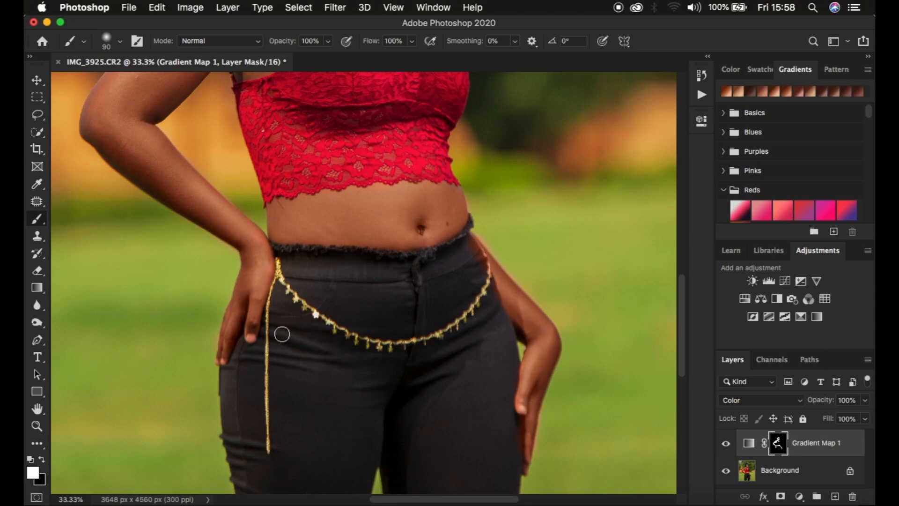
{"action": "scroll", "coordinate": [460, 273], "scroll_direction": "up", "scroll_amount": 3}
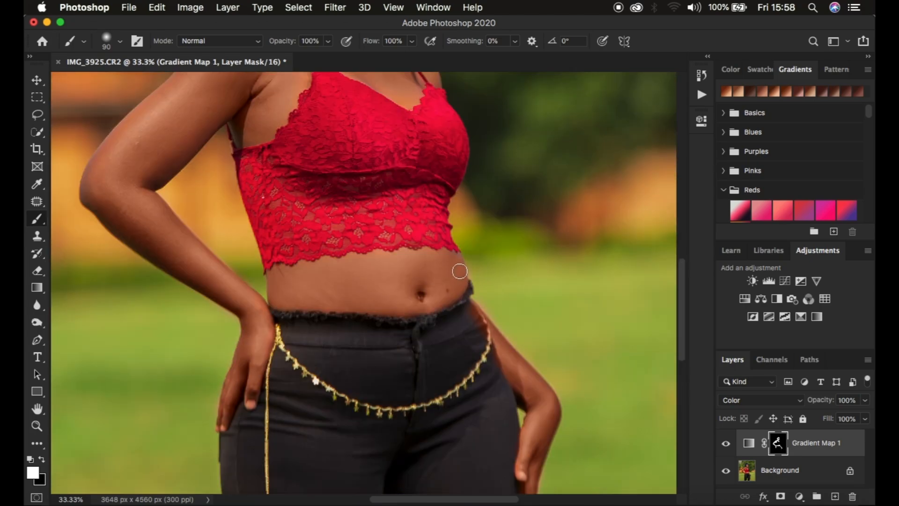
{"action": "scroll", "coordinate": [515, 237], "scroll_direction": "up", "scroll_amount": 7}
{"action": "scroll", "coordinate": [516, 237], "scroll_direction": "left", "scroll_amount": 2}
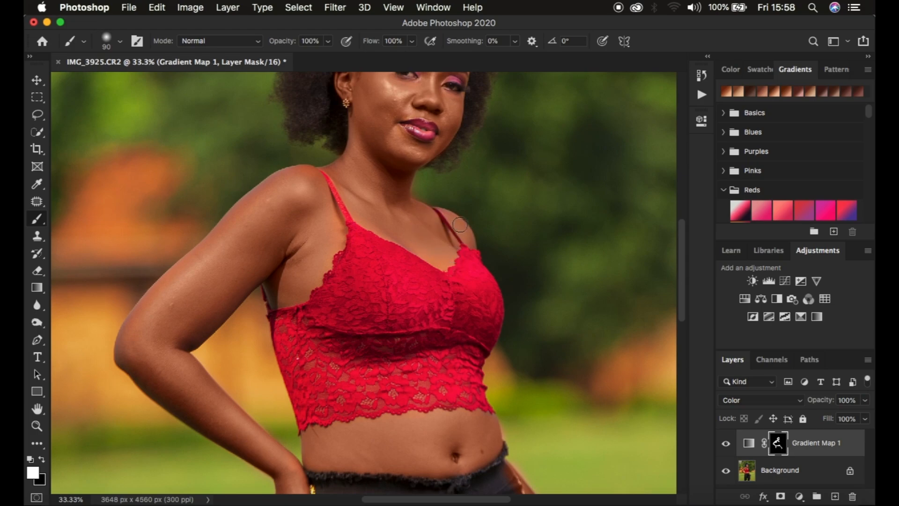
{"action": "scroll", "coordinate": [483, 200], "scroll_direction": "up", "scroll_amount": 5}
{"action": "mouse_move", "coordinate": [451, 149]}
{"action": "left_mouse_down"}
{"action": "mouse_move", "coordinate": [452, 187]}
{"action": "mouse_move", "coordinate": [454, 166]}
{"action": "mouse_move", "coordinate": [435, 192]}
{"action": "mouse_move", "coordinate": [405, 181]}
{"action": "mouse_move", "coordinate": [442, 197]}
{"action": "mouse_move", "coordinate": [423, 211]}
{"action": "mouse_move", "coordinate": [468, 220]}
{"action": "mouse_move", "coordinate": [451, 203]}
{"action": "mouse_move", "coordinate": [416, 210]}
{"action": "mouse_move", "coordinate": [403, 235]}
{"action": "left_mouse_up"}
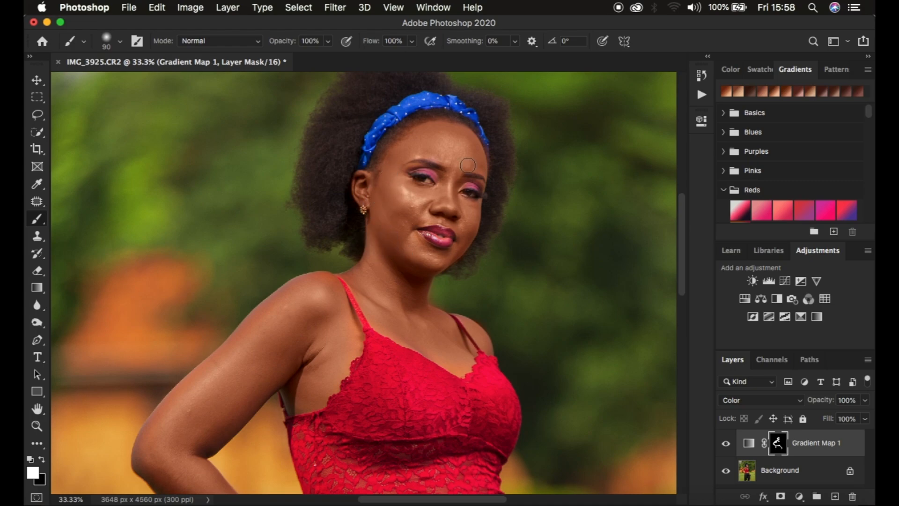
Step: Make black the foreground colour and paint the mask off the clothing beside the waist and far arm
{"action": "scroll", "coordinate": [467, 165], "scroll_direction": "down", "scroll_amount": 5}
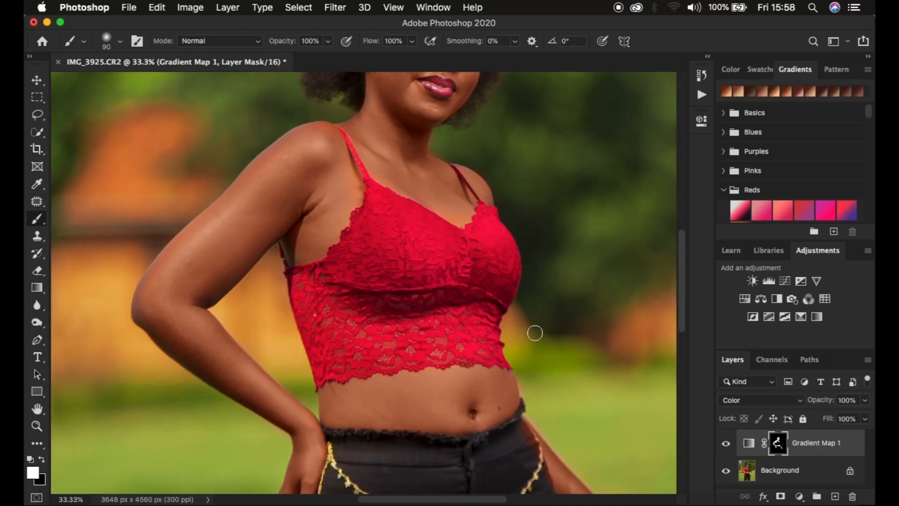
{"action": "key", "text": "x"}
{"action": "scroll", "coordinate": [523, 379], "scroll_direction": "down", "scroll_amount": 4}
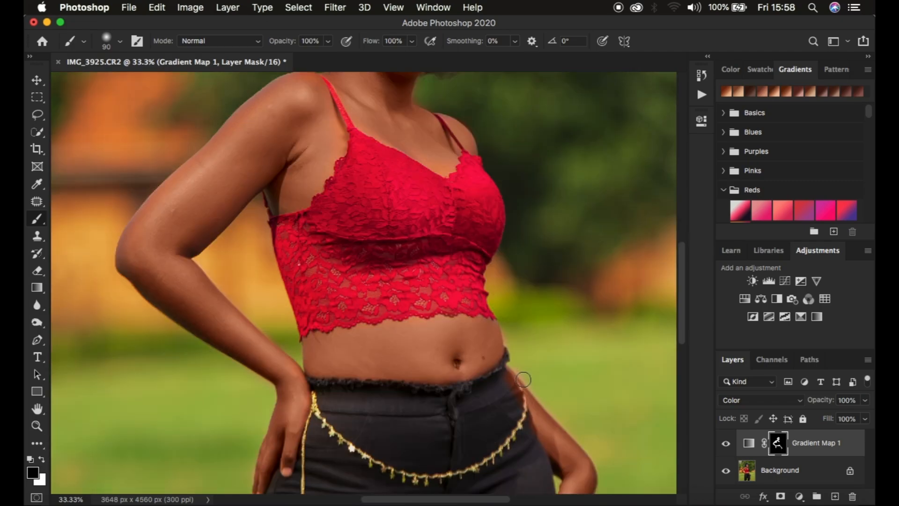
{"action": "mouse_move", "coordinate": [470, 298]}
{"action": "left_mouse_down"}
{"action": "mouse_move", "coordinate": [512, 396]}
{"action": "mouse_move", "coordinate": [508, 415]}
{"action": "left_mouse_up"}
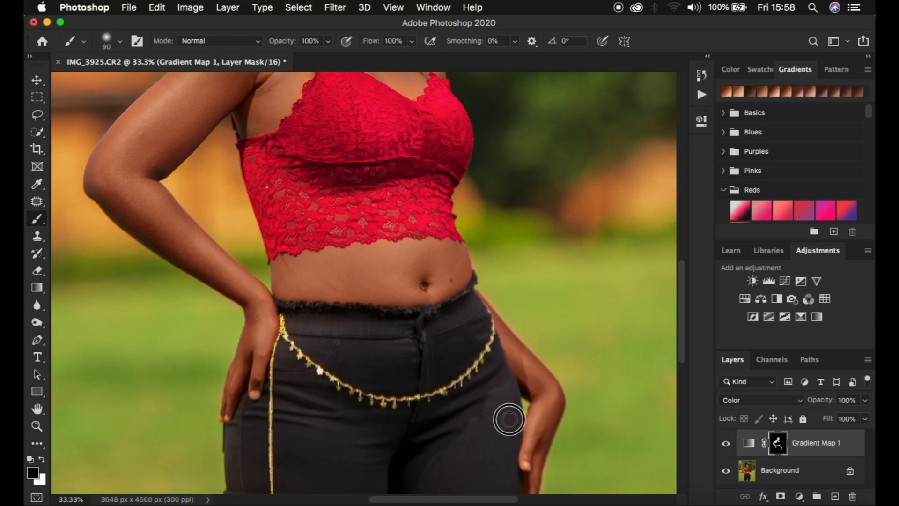
Step: Reduce the brush to 60 px and paint black on the mask around the hand on the hip and the far waist edge
{"action": "scroll", "coordinate": [581, 397], "scroll_direction": "down", "scroll_amount": 5}
{"action": "key", "text": "bracketleft"}
{"action": "key", "text": "bracketleft"}
{"action": "key", "text": "bracketleft"}
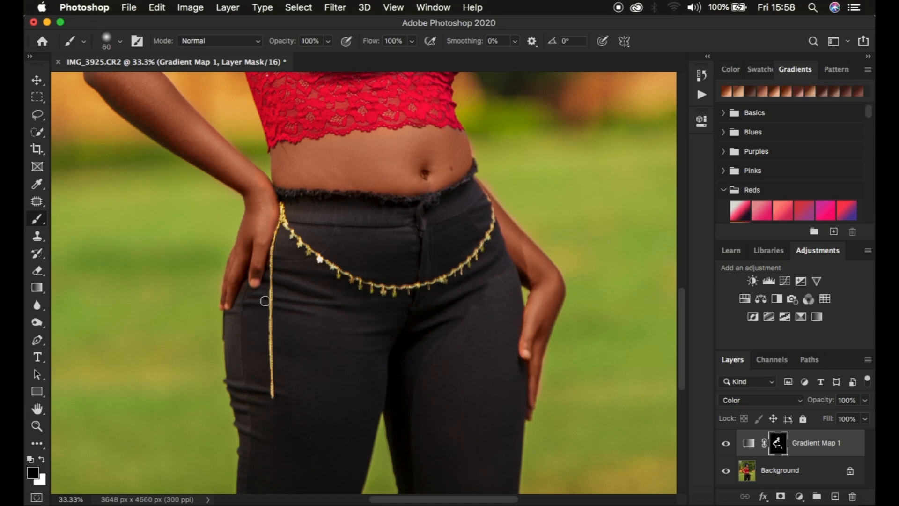
{"action": "left_click_drag", "start_coordinate": [245, 288], "coordinate": [245, 300]}
{"action": "left_click_drag", "start_coordinate": [219, 255], "coordinate": [214, 276]}
{"action": "left_click_drag", "start_coordinate": [474, 128], "coordinate": [477, 172]}
Step: Compare the whole portrait with and without the Gradient Map layer and slightly lower the layer's opacity
{"action": "scroll", "coordinate": [503, 135], "scroll_direction": "up", "scroll_amount": 5}
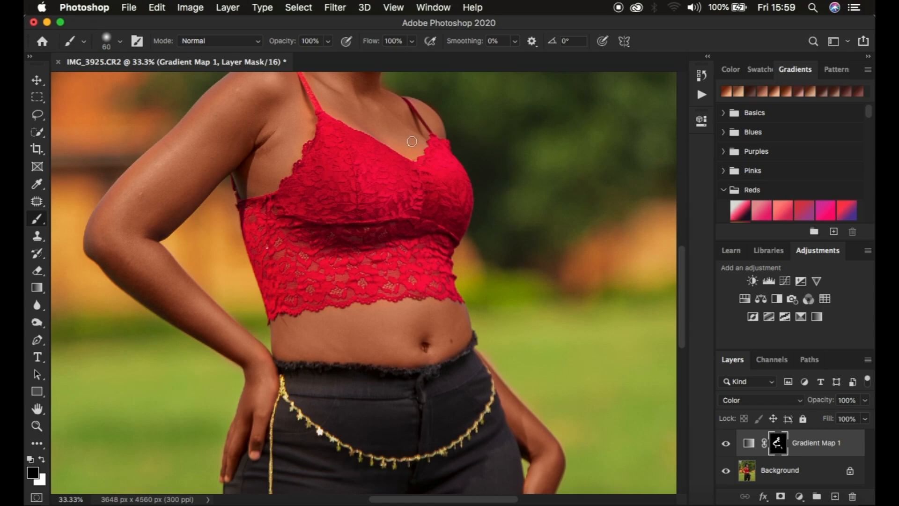
{"action": "scroll", "coordinate": [443, 142], "scroll_direction": "up", "scroll_amount": 4}
{"action": "key", "text": "super+minus"}
{"action": "key", "text": "super+minus"}
{"action": "key", "text": "super+minus"}
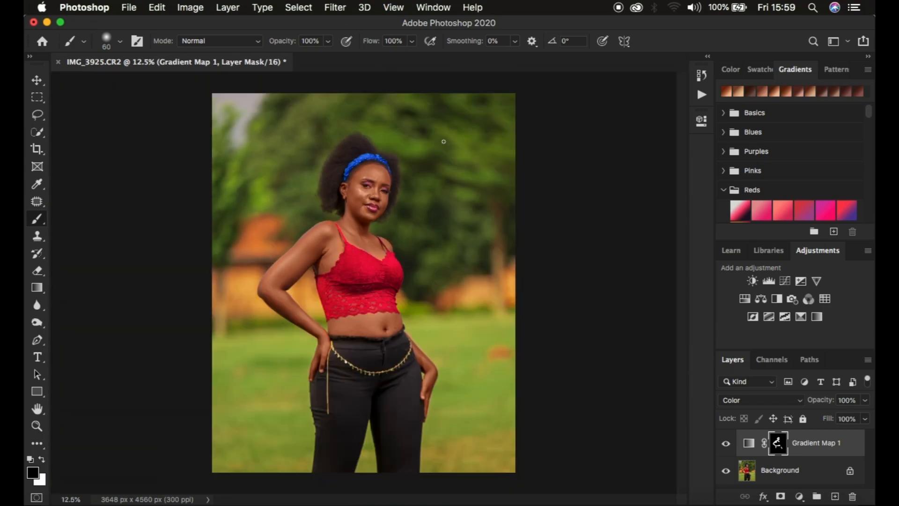
{"action": "left_click", "coordinate": [727, 443]}
{"action": "left_click", "coordinate": [727, 443]}
{"action": "left_click", "coordinate": [726, 443]}
{"action": "left_click", "coordinate": [727, 443]}
{"action": "left_click_drag", "start_coordinate": [819, 402], "coordinate": [811, 403]}
{"action": "left_click", "coordinate": [726, 445]}
Step: Stamp the visible result onto a new layer above the Gradient Map and duplicate that layer
{"action": "key", "text": "super+plus"}
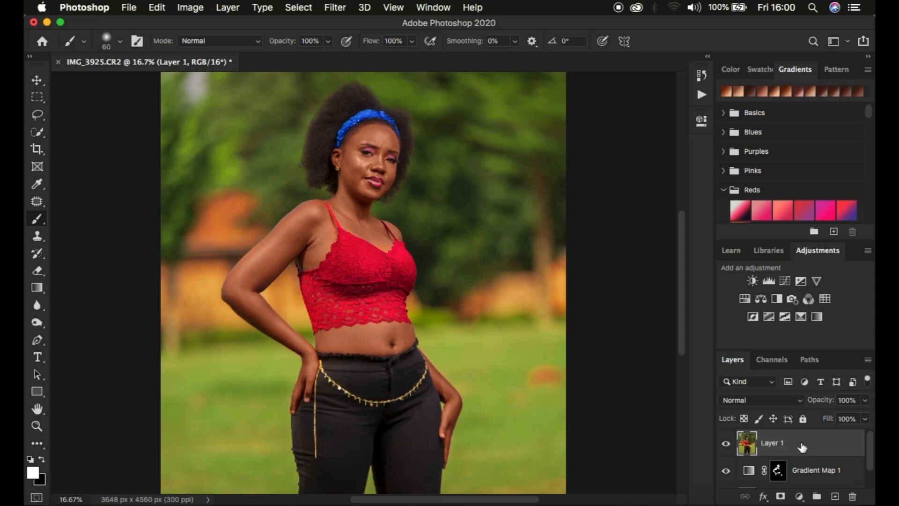
{"action": "key", "text": "super+j"}
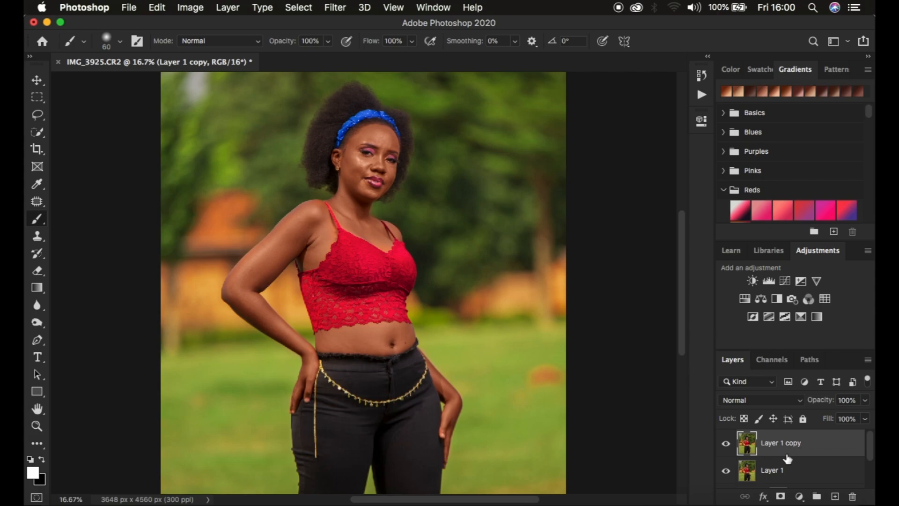
Step: Rename Layer 1 as "low freq" and its copy as "high freq"
{"action": "left_click", "coordinate": [804, 470]}
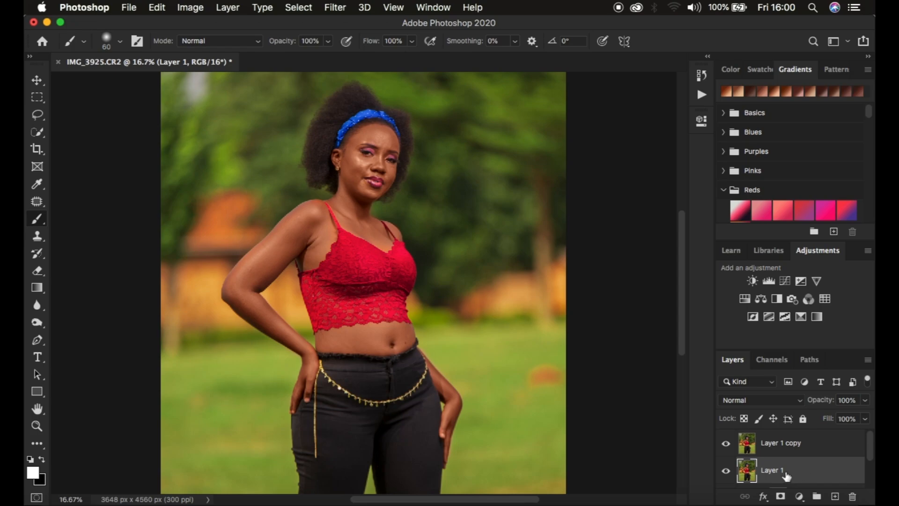
{"action": "double_click", "coordinate": [773, 470]}
{"action": "key", "text": "BackSpace"}
{"action": "key", "text": "Return"}
{"action": "double_click", "coordinate": [766, 445]}
{"action": "type", "text": "high freq"}
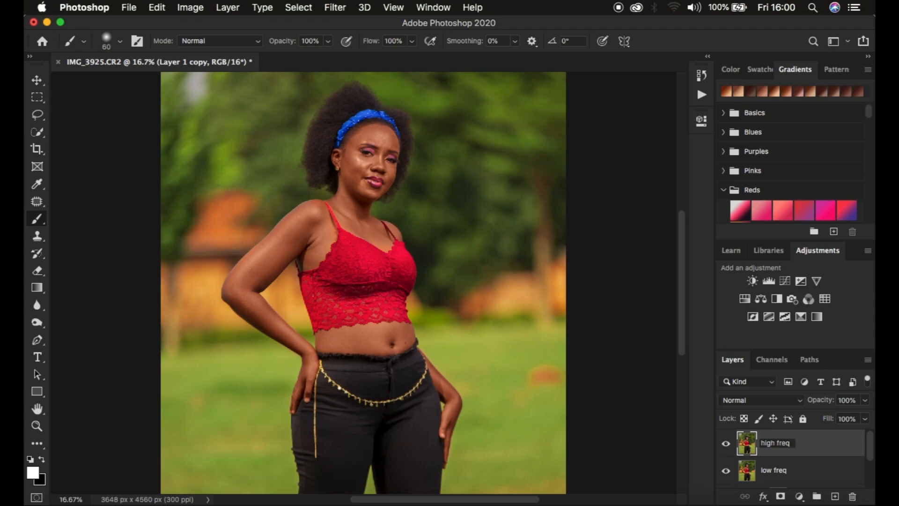
{"action": "key", "text": "Return"}
Step: Hide the high freq layer and open Gaussian Blur on the low freq layer with the radius at 0.1 pixels
{"action": "left_click", "coordinate": [772, 469]}
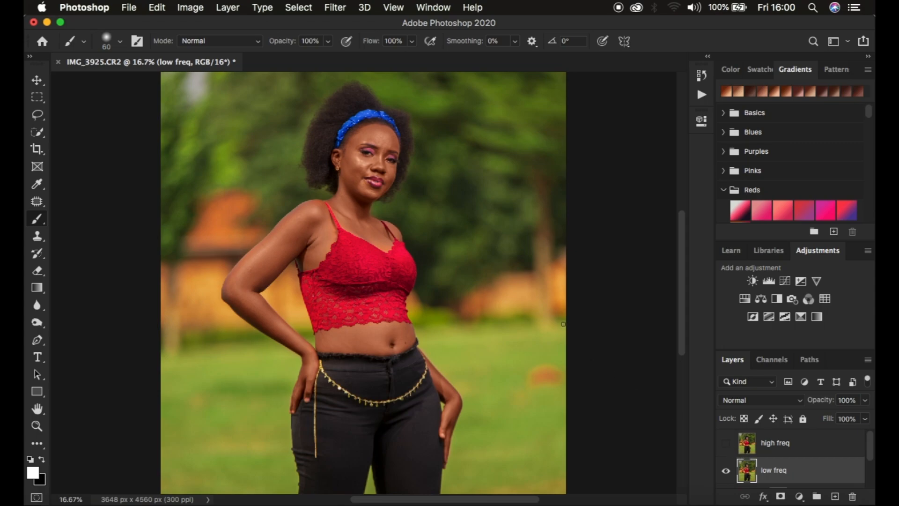
{"action": "left_click", "coordinate": [335, 8]}
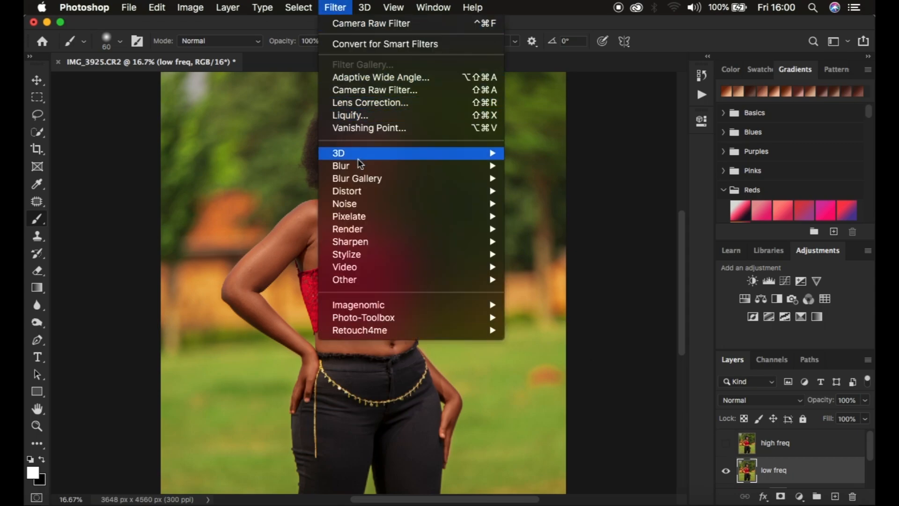
{"action": "mouse_move", "coordinate": [455, 167]}
{"action": "left_click", "coordinate": [554, 217]}
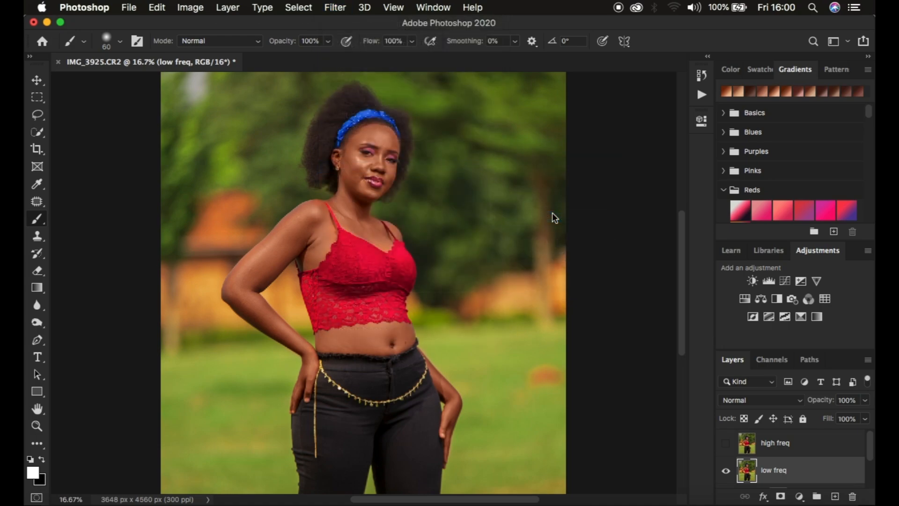
{"action": "left_click_drag", "start_coordinate": [631, 298], "coordinate": [560, 287]}
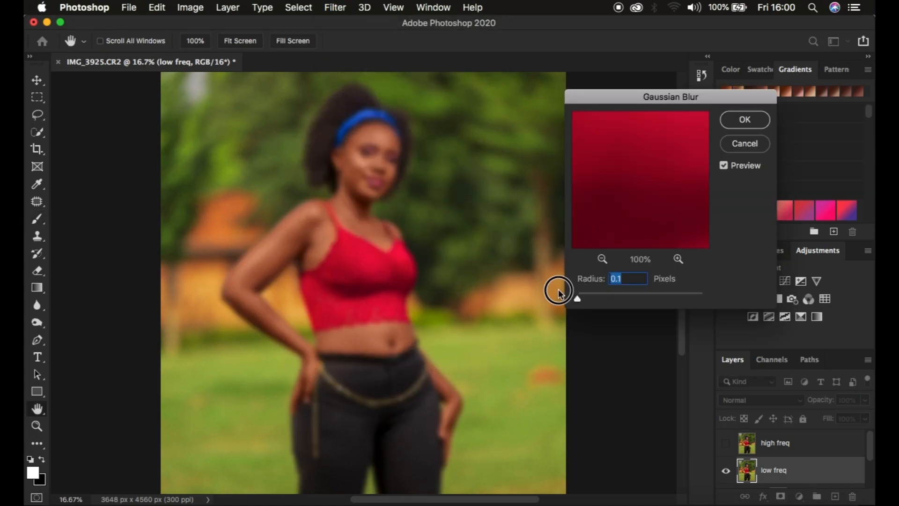
Step: Frame the face in the blur preview at 33% and apply the Gaussian Blur with a radius of 5.0 pixels
{"action": "left_click_drag", "start_coordinate": [652, 176], "coordinate": [655, 284]}
{"action": "left_click_drag", "start_coordinate": [634, 131], "coordinate": [651, 248]}
{"action": "left_click_drag", "start_coordinate": [641, 153], "coordinate": [650, 273]}
{"action": "left_click_drag", "start_coordinate": [649, 132], "coordinate": [623, 236]}
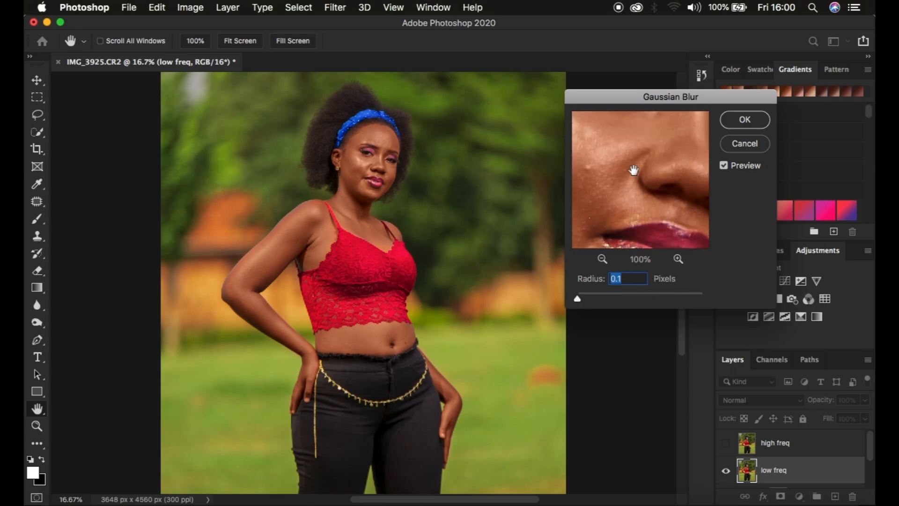
{"action": "left_click", "coordinate": [603, 259]}
{"action": "left_click", "coordinate": [602, 259]}
{"action": "left_click", "coordinate": [603, 259]}
{"action": "left_click_drag", "start_coordinate": [578, 300], "coordinate": [611, 300]}
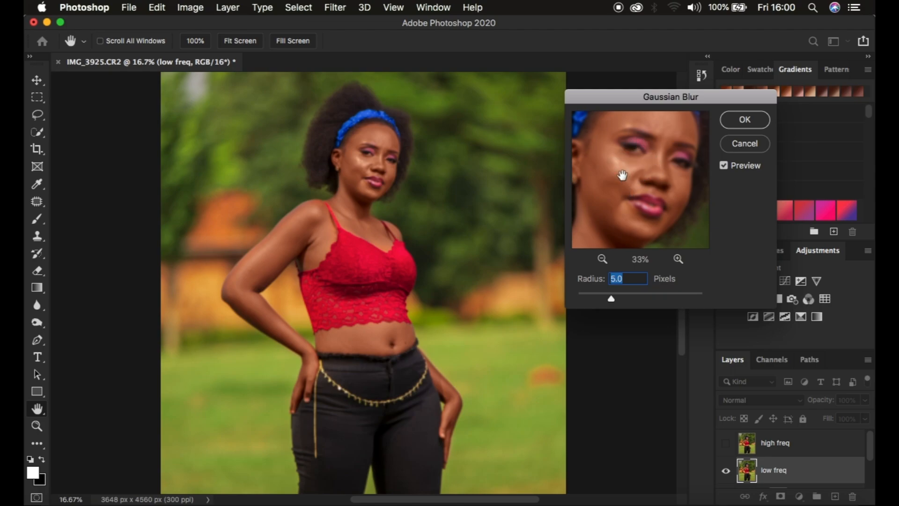
{"action": "left_click", "coordinate": [741, 122]}
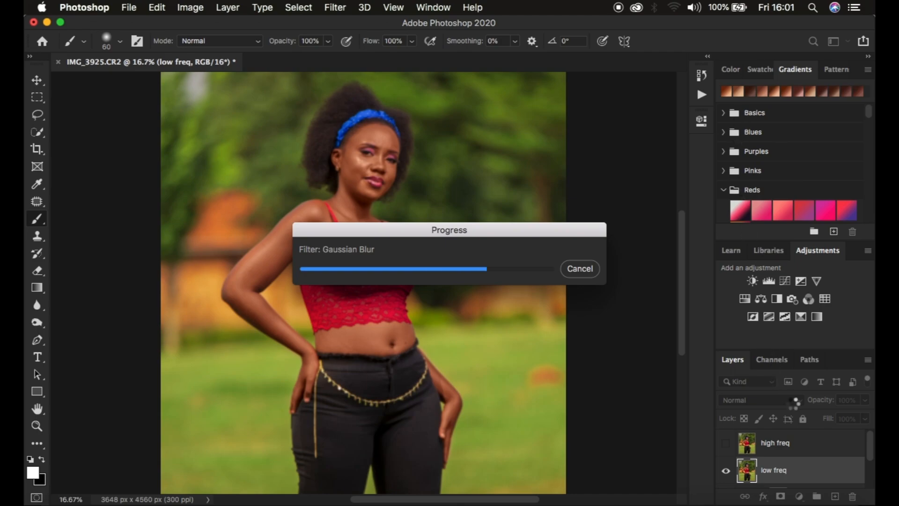
Step: Show the high freq layer and set Apply Image on it to use the low freq layer's RGB channel with Invert enabled
{"action": "left_click", "coordinate": [808, 448]}
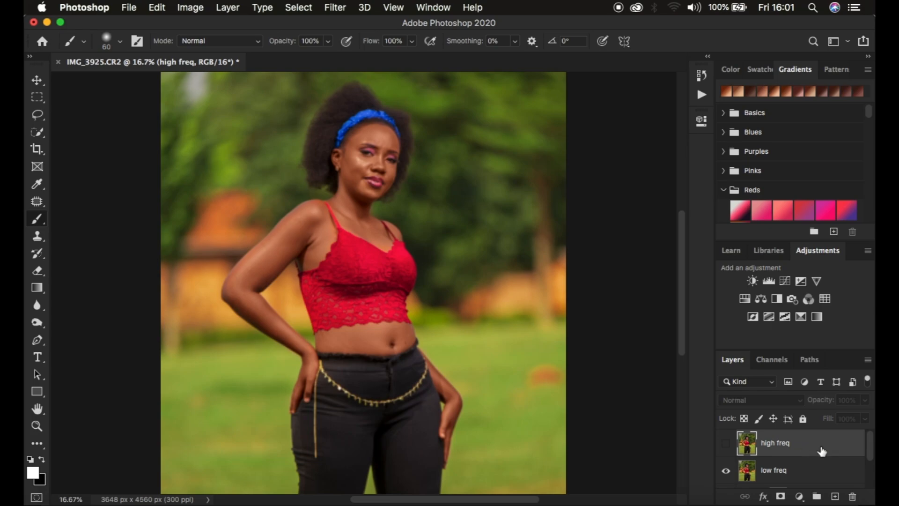
{"action": "left_click", "coordinate": [727, 445]}
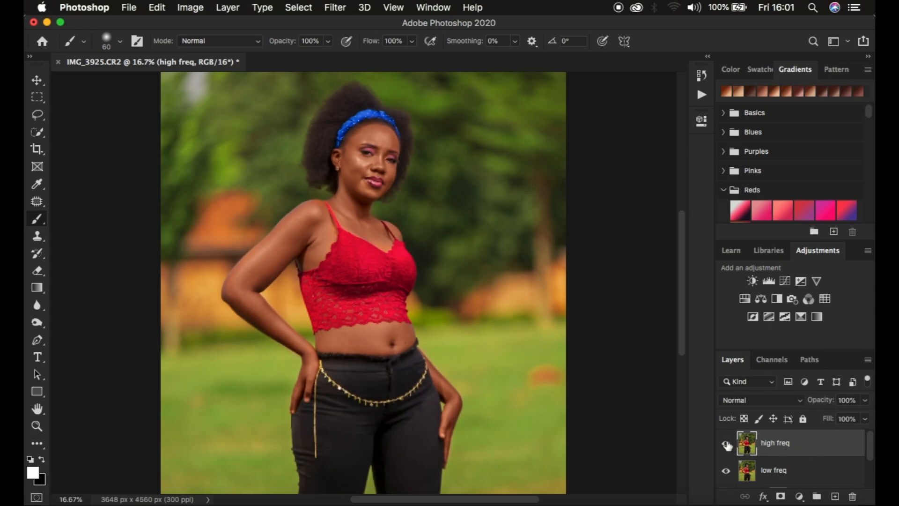
{"action": "left_click", "coordinate": [190, 7]}
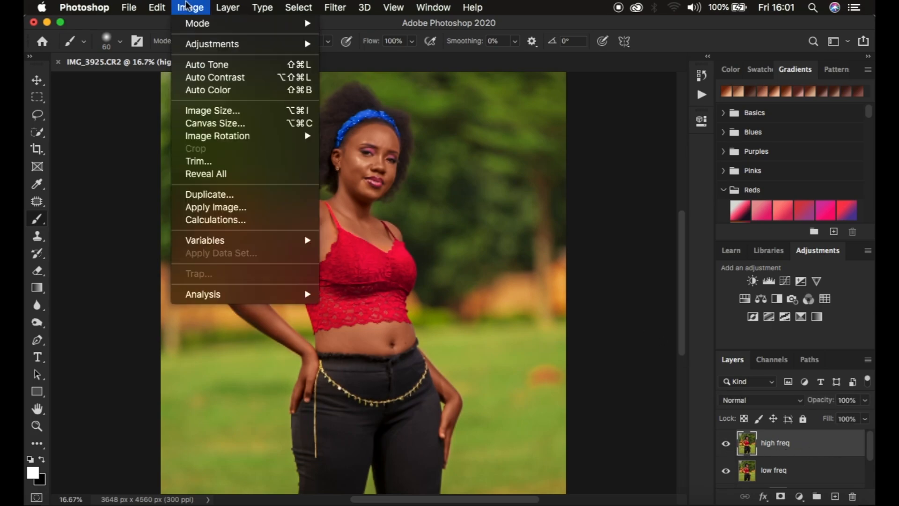
{"action": "left_click", "coordinate": [221, 207]}
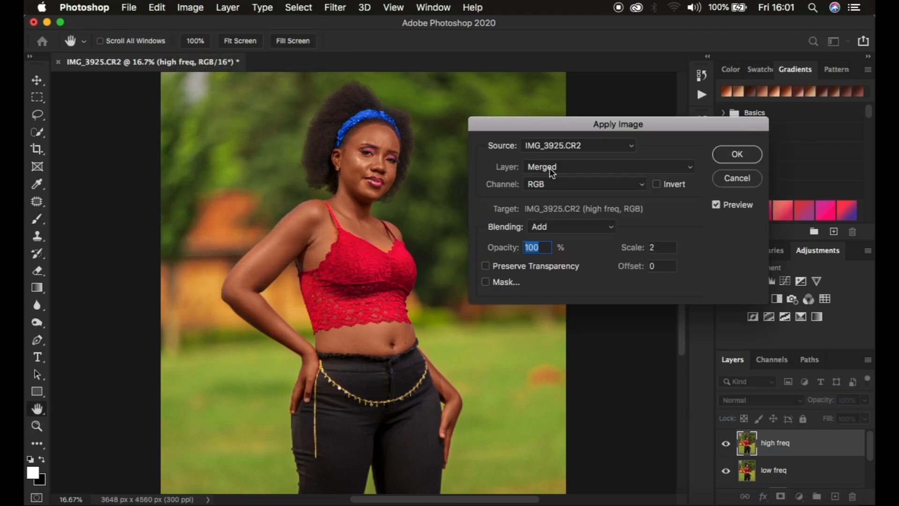
{"action": "left_click", "coordinate": [548, 167]}
{"action": "left_click", "coordinate": [551, 195]}
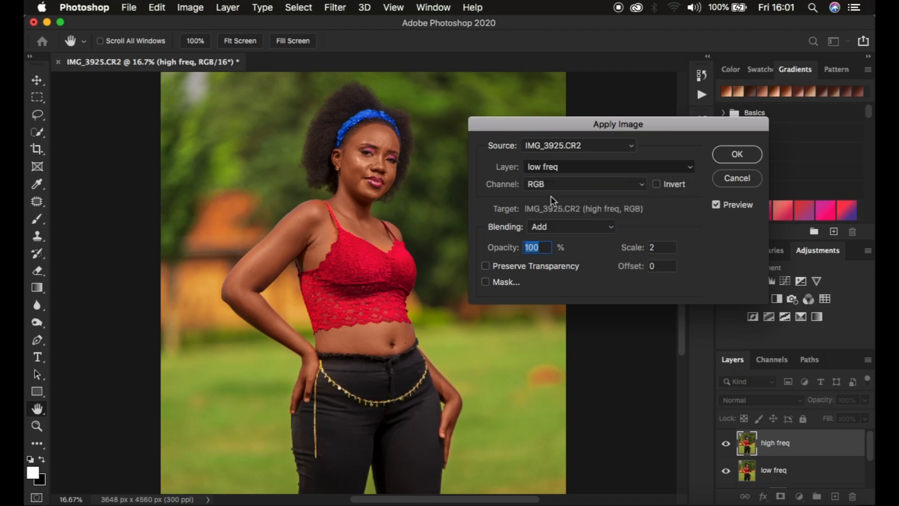
{"action": "left_click", "coordinate": [542, 184]}
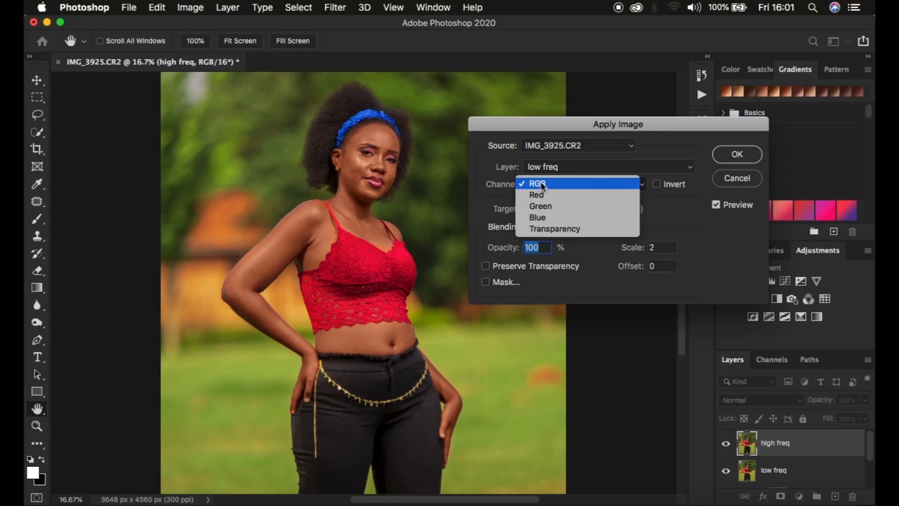
{"action": "left_click", "coordinate": [543, 185]}
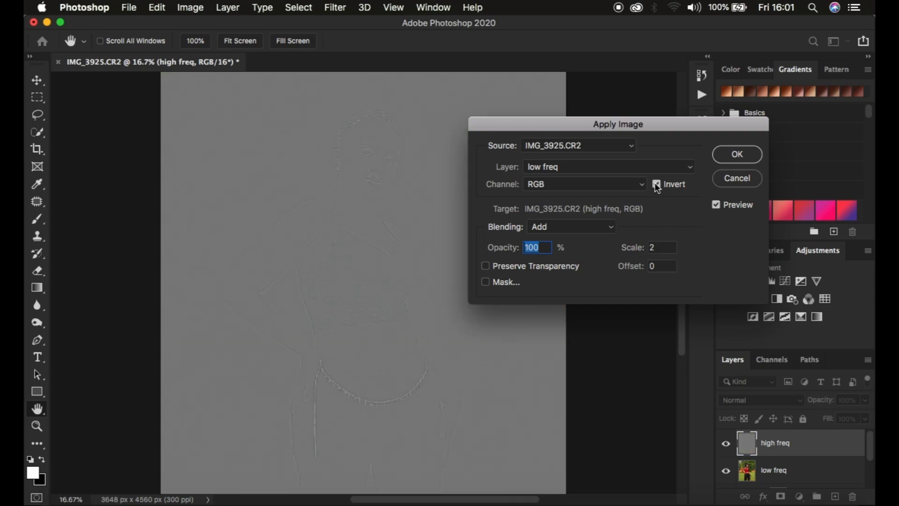
Step: Preview Apply Image with Invert off and Subtract blending at scale 2 and offset 128, and return to inverted Add blending
{"action": "left_click", "coordinate": [657, 184]}
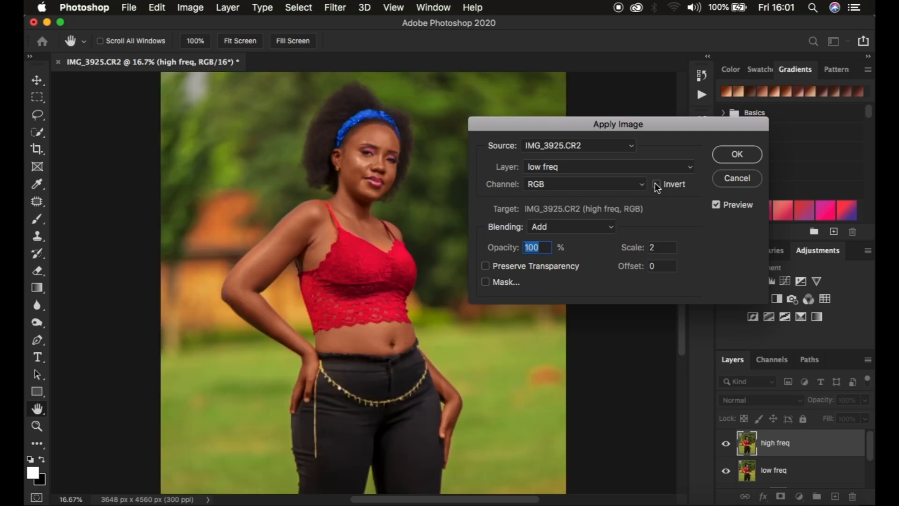
{"action": "left_click", "coordinate": [552, 169]}
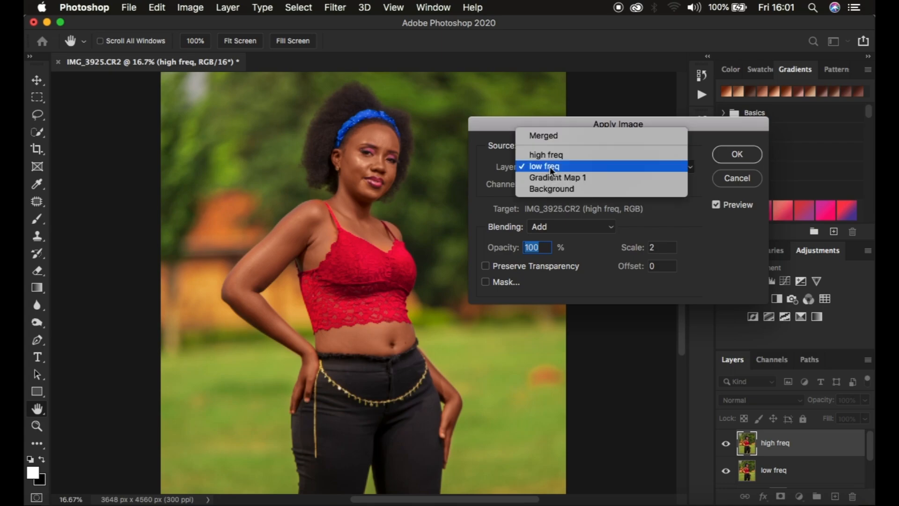
{"action": "left_click", "coordinate": [552, 169]}
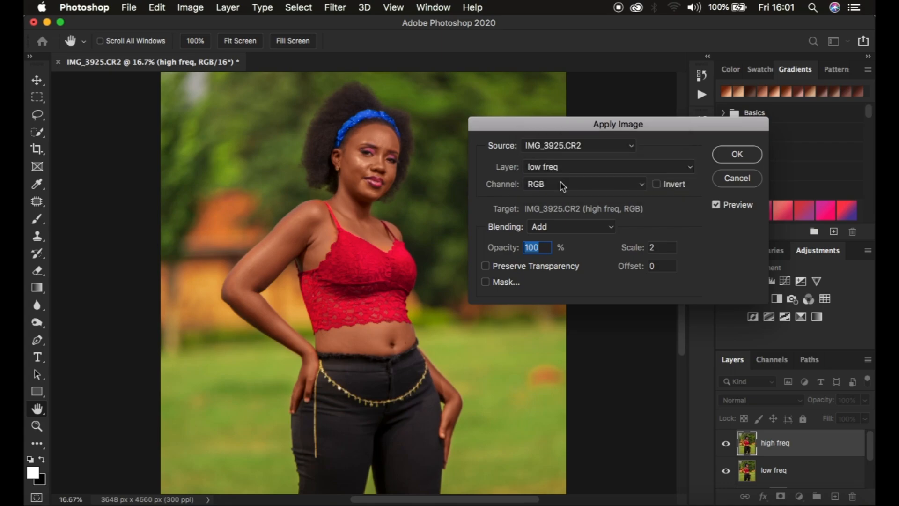
{"action": "left_click", "coordinate": [560, 229]}
{"action": "left_click", "coordinate": [557, 236]}
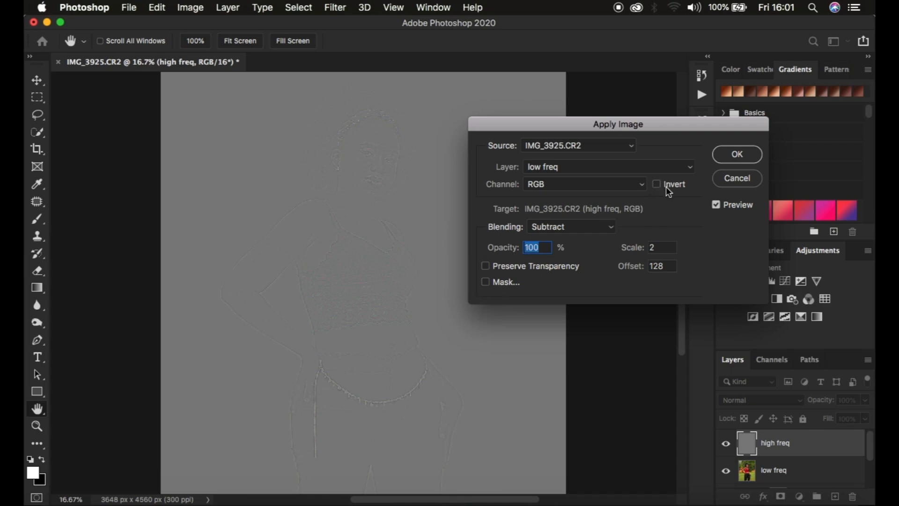
{"action": "left_click", "coordinate": [578, 227]}
{"action": "left_click", "coordinate": [563, 214]}
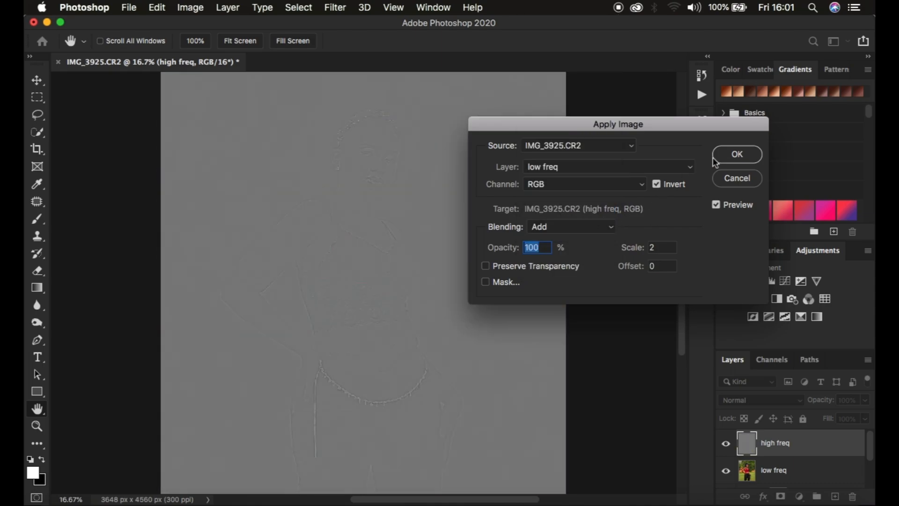
Step: Apply the inverted Add calculation to the high freq layer and set its blend mode to Linear Light
{"action": "left_click", "coordinate": [736, 154]}
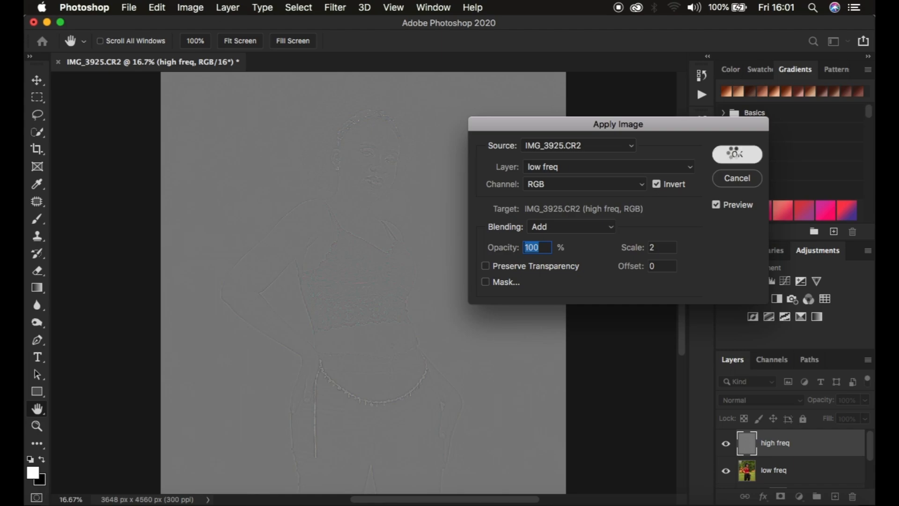
{"action": "key", "text": "b"}
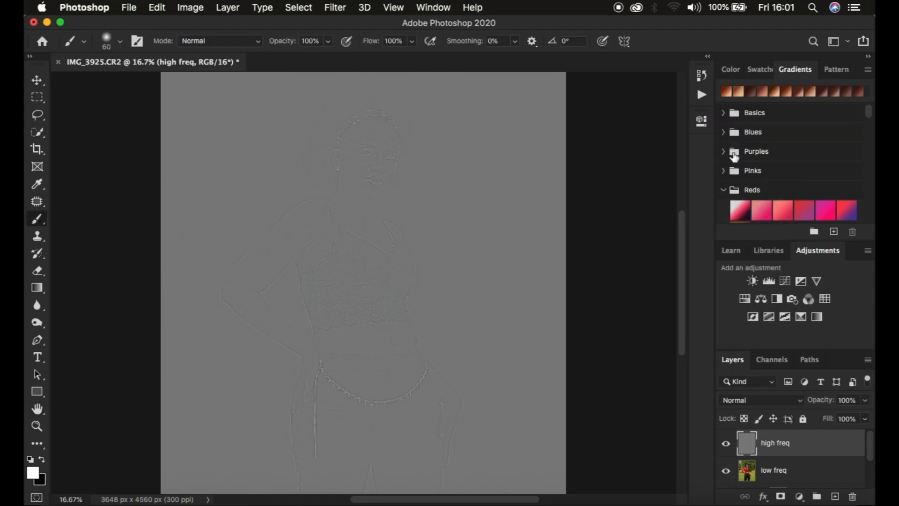
{"action": "left_click", "coordinate": [751, 400]}
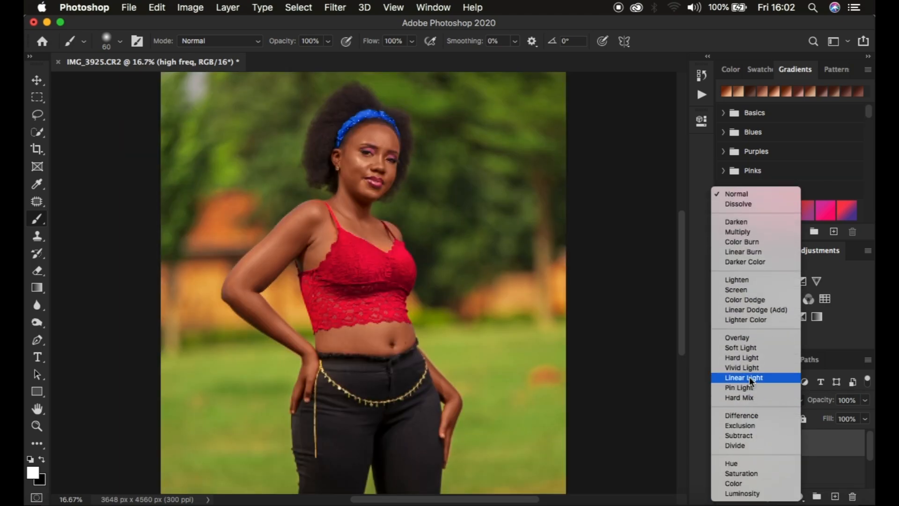
{"action": "left_click", "coordinate": [749, 376]}
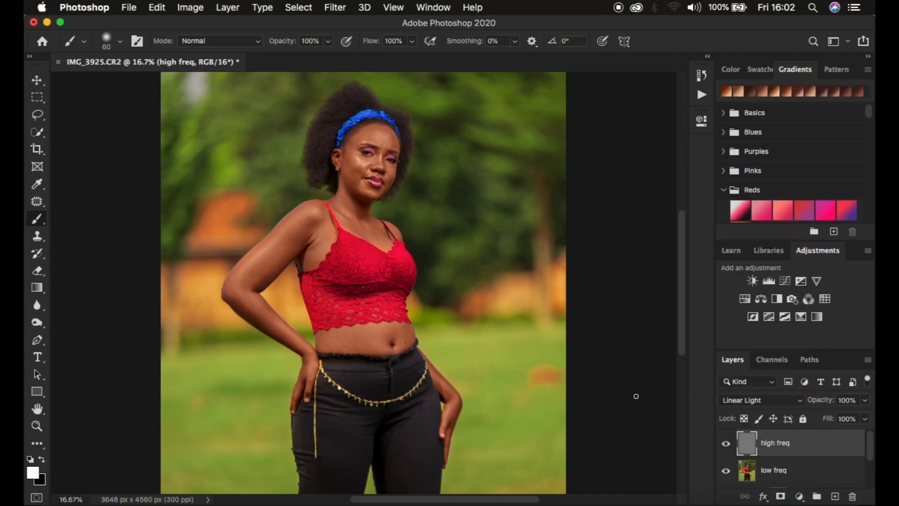
Step: Group the high freq and low freq layers and expand the new group
{"action": "left_click", "coordinate": [823, 475], "text": "shift"}
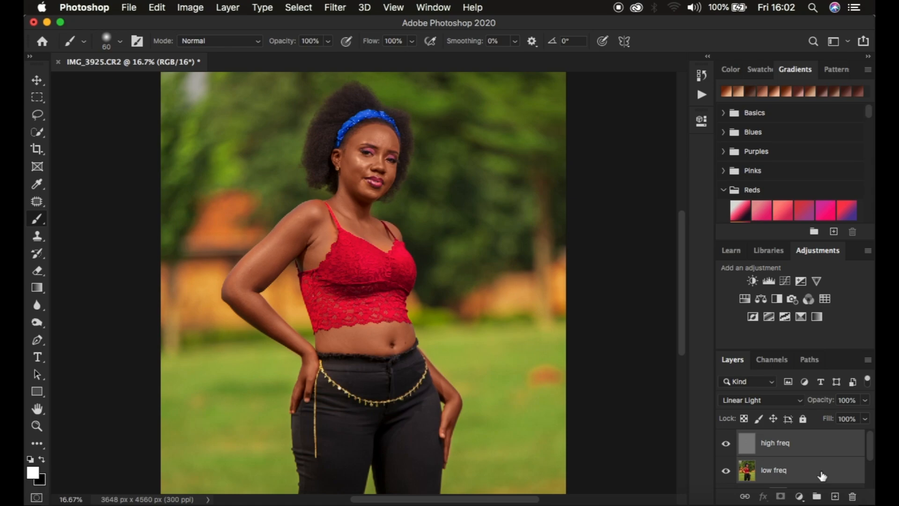
{"action": "key", "text": "super+g"}
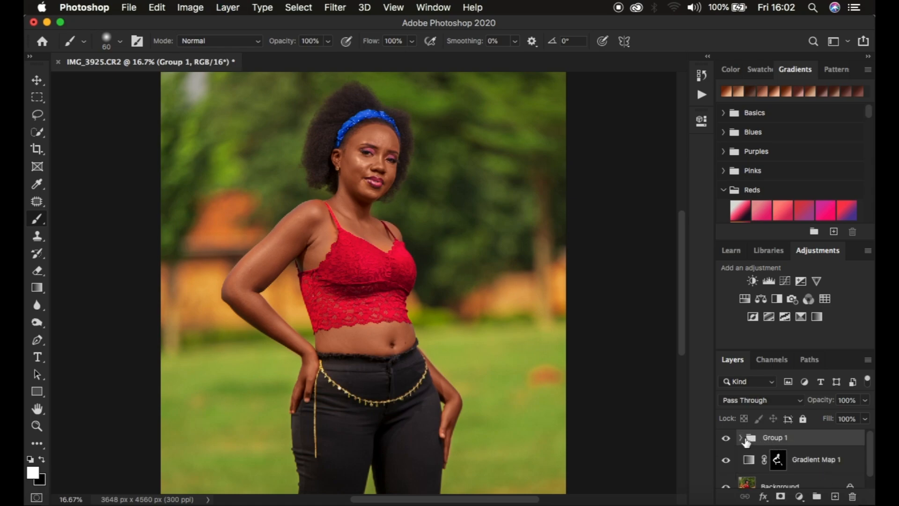
{"action": "left_click", "coordinate": [741, 438]}
Step: Hide the high freq layer and make the low freq layer active
{"action": "left_click", "coordinate": [726, 461]}
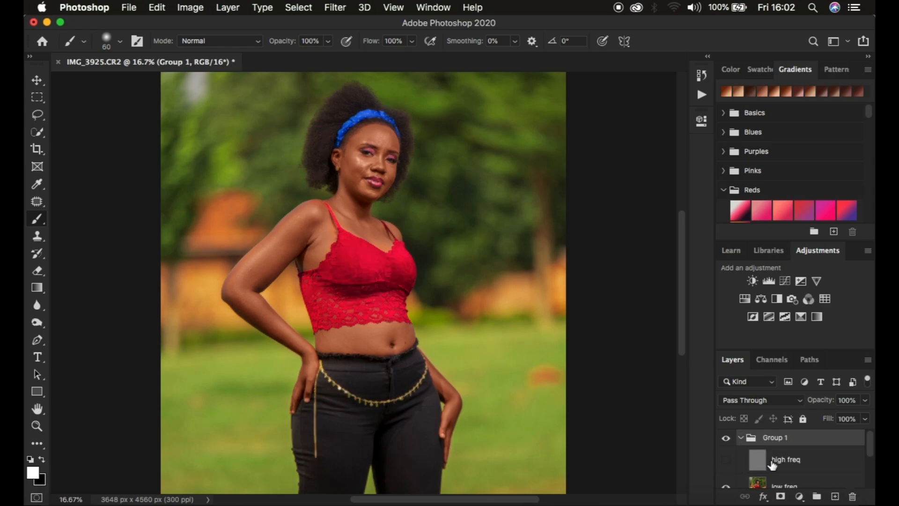
{"action": "scroll", "coordinate": [802, 463], "scroll_direction": "down", "scroll_amount": 2}
{"action": "left_click", "coordinate": [759, 455]}
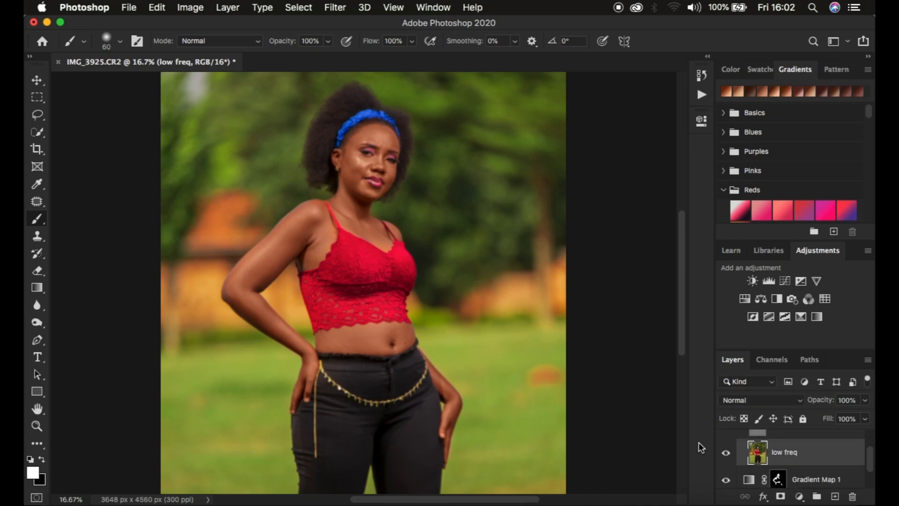
Step: Switch to the Mixer Brush tool and clean its loaded brush
{"action": "right_click", "coordinate": [41, 220]}
{"action": "left_click", "coordinate": [103, 255]}
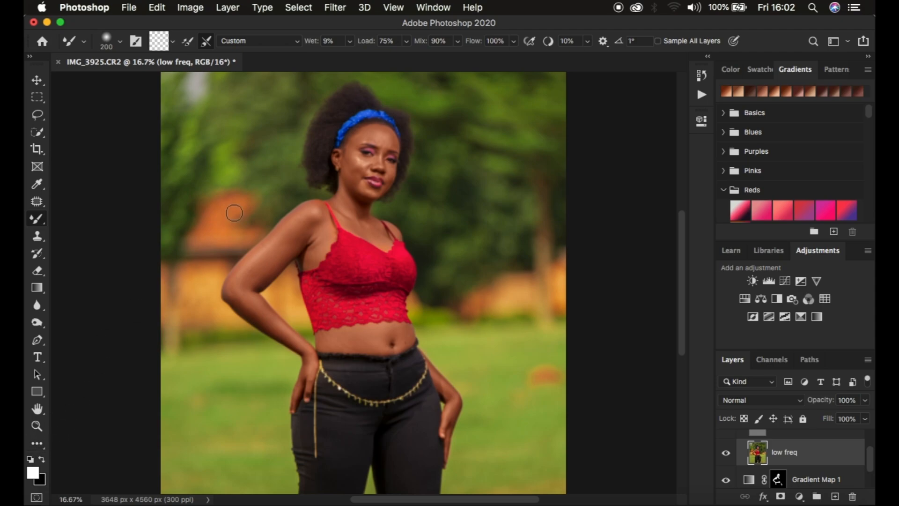
{"action": "left_click", "coordinate": [174, 43]}
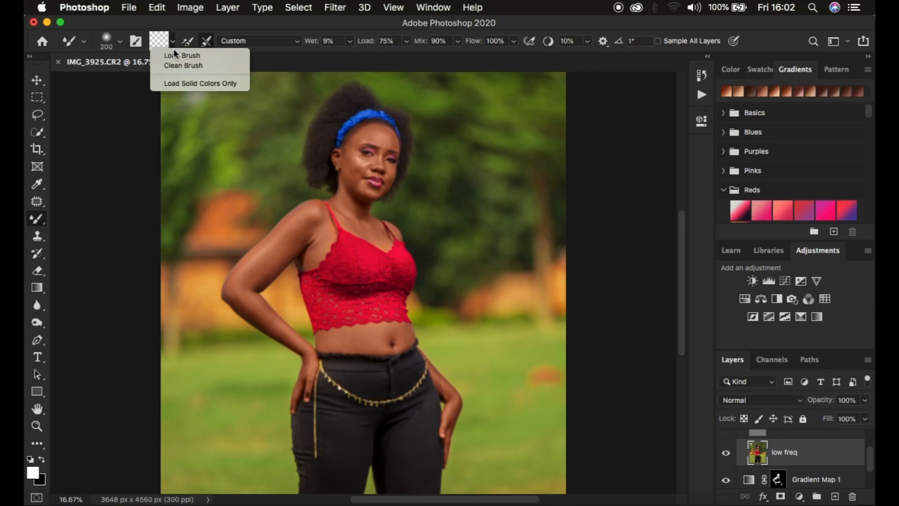
{"action": "left_click", "coordinate": [177, 64]}
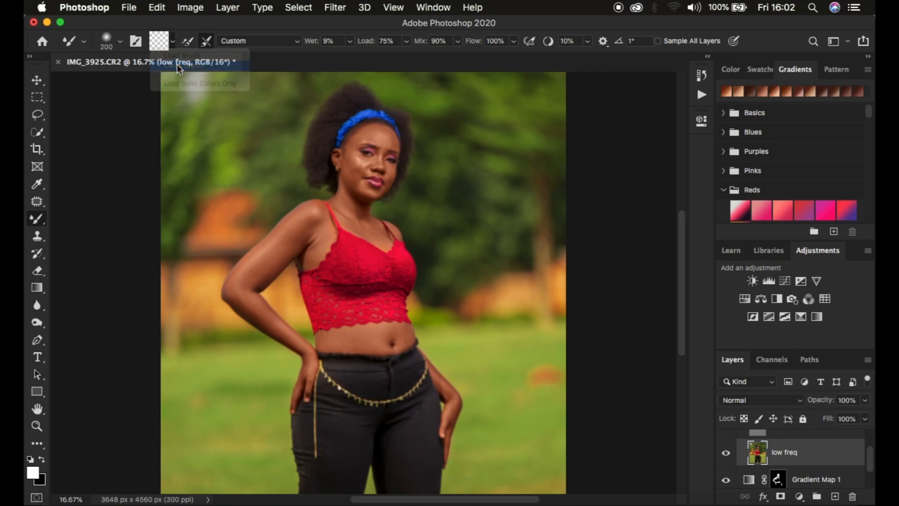
{"action": "left_click", "coordinate": [207, 42]}
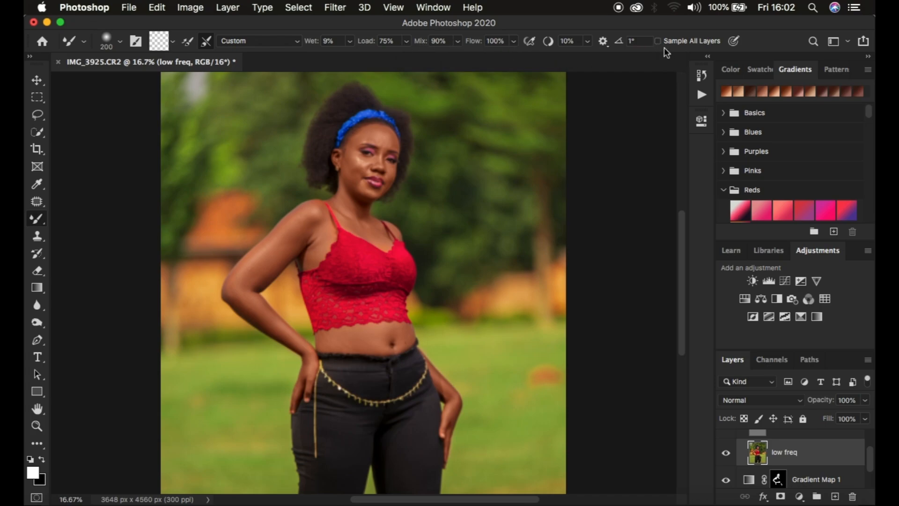
Step: Reduce the Mixer Brush size to 100 and blend the forehead skin on the low freq layer
{"action": "key", "text": "super+plus"}
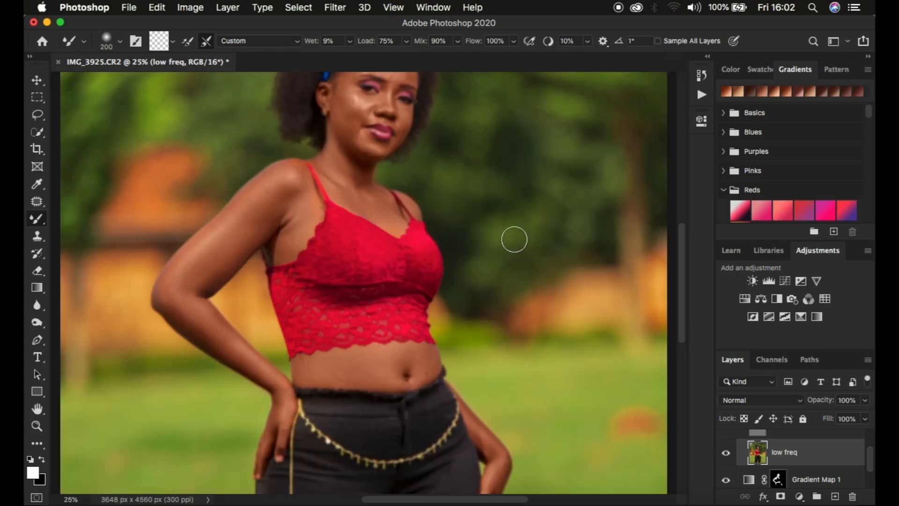
{"action": "scroll", "coordinate": [513, 239], "scroll_direction": "up", "scroll_amount": 5}
{"action": "key", "text": "bracketleft"}
{"action": "key", "text": "bracketleft"}
{"action": "key", "text": "bracketleft"}
{"action": "key", "text": "bracketleft"}
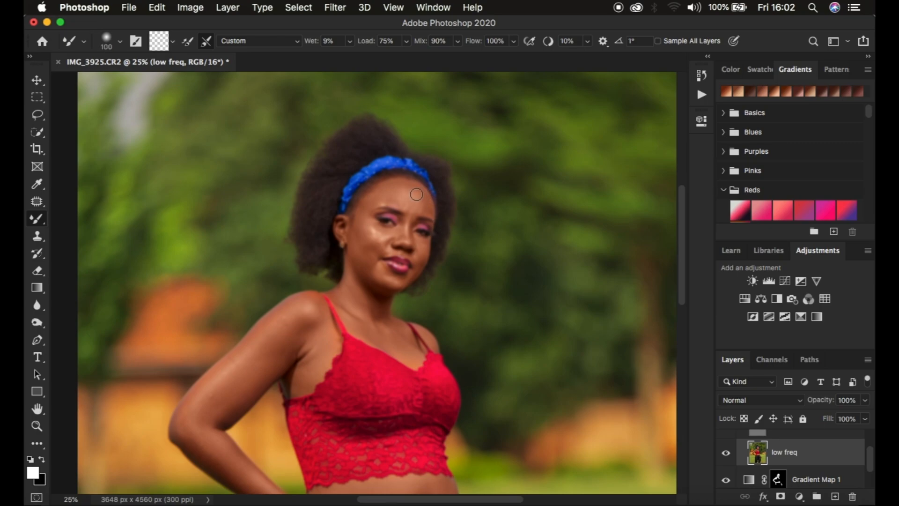
{"action": "mouse_move", "coordinate": [419, 193]}
{"action": "left_mouse_down"}
{"action": "mouse_move", "coordinate": [426, 205]}
{"action": "mouse_move", "coordinate": [406, 187]}
{"action": "mouse_move", "coordinate": [420, 205]}
{"action": "mouse_move", "coordinate": [418, 193]}
{"action": "mouse_move", "coordinate": [386, 198]}
{"action": "mouse_move", "coordinate": [422, 211]}
{"action": "mouse_move", "coordinate": [414, 188]}
{"action": "mouse_move", "coordinate": [373, 196]}
{"action": "mouse_move", "coordinate": [391, 197]}
{"action": "left_mouse_up"}
Step: Show the high freq layer and toggle the group's visibility to compare the face before and after blending
{"action": "scroll", "coordinate": [732, 445], "scroll_direction": "up", "scroll_amount": 2}
{"action": "left_click", "coordinate": [726, 462]}
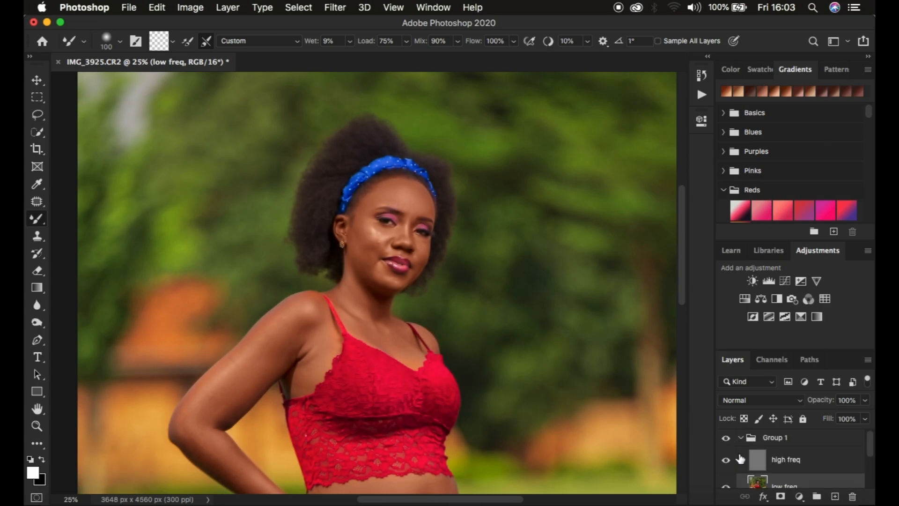
{"action": "left_click", "coordinate": [724, 437]}
{"action": "left_click", "coordinate": [724, 438]}
{"action": "left_click", "coordinate": [724, 437]}
{"action": "left_click", "coordinate": [725, 439]}
Step: Blend the cheek, nose, under-eye and forehead tones on the low freq layer with brush sizes 90 and 70, comparing against the original
{"action": "mouse_move", "coordinate": [359, 212]}
{"action": "left_mouse_down"}
{"action": "mouse_move", "coordinate": [357, 225]}
{"action": "mouse_move", "coordinate": [361, 203]}
{"action": "mouse_move", "coordinate": [370, 237]}
{"action": "mouse_move", "coordinate": [365, 206]}
{"action": "mouse_move", "coordinate": [353, 249]}
{"action": "mouse_move", "coordinate": [376, 279]}
{"action": "left_mouse_up"}
{"action": "mouse_move", "coordinate": [369, 239]}
{"action": "left_mouse_down"}
{"action": "mouse_move", "coordinate": [367, 231]}
{"action": "mouse_move", "coordinate": [383, 277]}
{"action": "mouse_move", "coordinate": [362, 241]}
{"action": "mouse_move", "coordinate": [368, 251]}
{"action": "mouse_move", "coordinate": [379, 240]}
{"action": "mouse_move", "coordinate": [372, 231]}
{"action": "mouse_move", "coordinate": [400, 234]}
{"action": "mouse_move", "coordinate": [398, 216]}
{"action": "mouse_move", "coordinate": [399, 235]}
{"action": "mouse_move", "coordinate": [414, 215]}
{"action": "mouse_move", "coordinate": [383, 205]}
{"action": "mouse_move", "coordinate": [418, 215]}
{"action": "left_mouse_up"}
{"action": "mouse_move", "coordinate": [424, 247]}
{"action": "left_mouse_down"}
{"action": "mouse_move", "coordinate": [385, 253]}
{"action": "mouse_move", "coordinate": [372, 242]}
{"action": "mouse_move", "coordinate": [377, 260]}
{"action": "mouse_move", "coordinate": [377, 250]}
{"action": "mouse_move", "coordinate": [391, 252]}
{"action": "mouse_move", "coordinate": [370, 247]}
{"action": "mouse_move", "coordinate": [359, 219]}
{"action": "mouse_move", "coordinate": [372, 266]}
{"action": "mouse_move", "coordinate": [397, 282]}
{"action": "mouse_move", "coordinate": [377, 264]}
{"action": "left_mouse_up"}
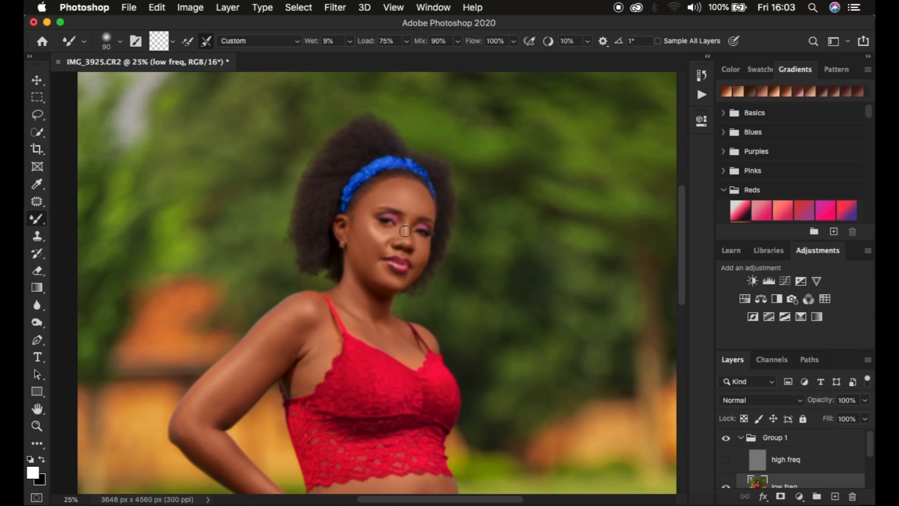
{"action": "left_click_drag", "start_coordinate": [392, 231], "coordinate": [372, 218]}
{"action": "mouse_move", "coordinate": [425, 198]}
{"action": "left_mouse_down"}
{"action": "mouse_move", "coordinate": [407, 217]}
{"action": "mouse_move", "coordinate": [425, 201]}
{"action": "left_mouse_up"}
{"action": "left_click", "coordinate": [723, 439]}
{"action": "left_click", "coordinate": [722, 439]}
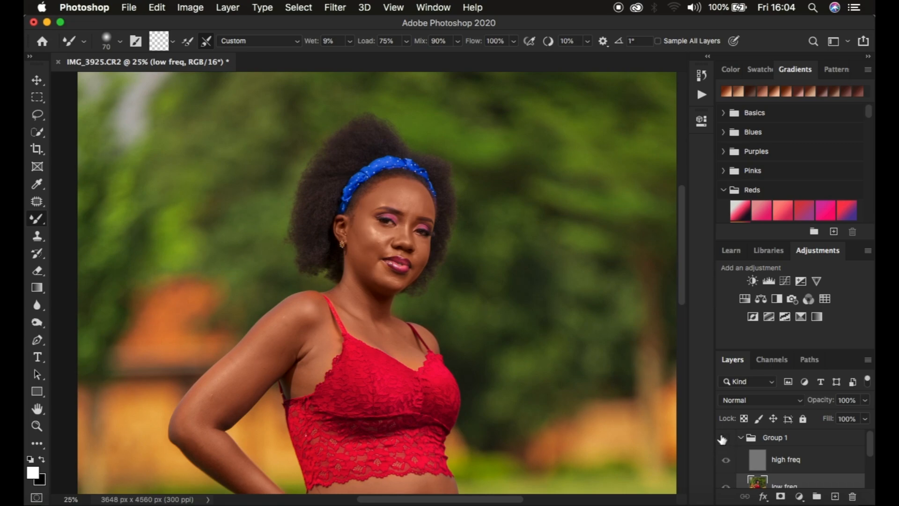
{"action": "mouse_move", "coordinate": [375, 242]}
{"action": "left_mouse_down"}
{"action": "mouse_move", "coordinate": [379, 274]}
{"action": "mouse_move", "coordinate": [389, 285]}
{"action": "mouse_move", "coordinate": [405, 282]}
{"action": "left_mouse_up"}
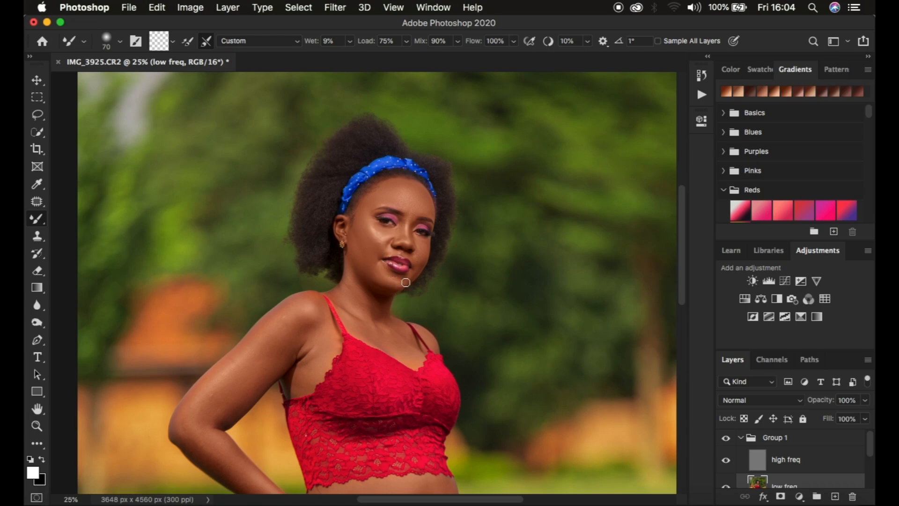
Step: Enlarge the Mixer Brush to 150 and blend the neck skin on the low freq layer with high freq hidden
{"action": "key", "text": "bracketright"}
{"action": "key", "text": "bracketright"}
{"action": "key", "text": "bracketright"}
{"action": "key", "text": "bracketright"}
{"action": "key", "text": "bracketright"}
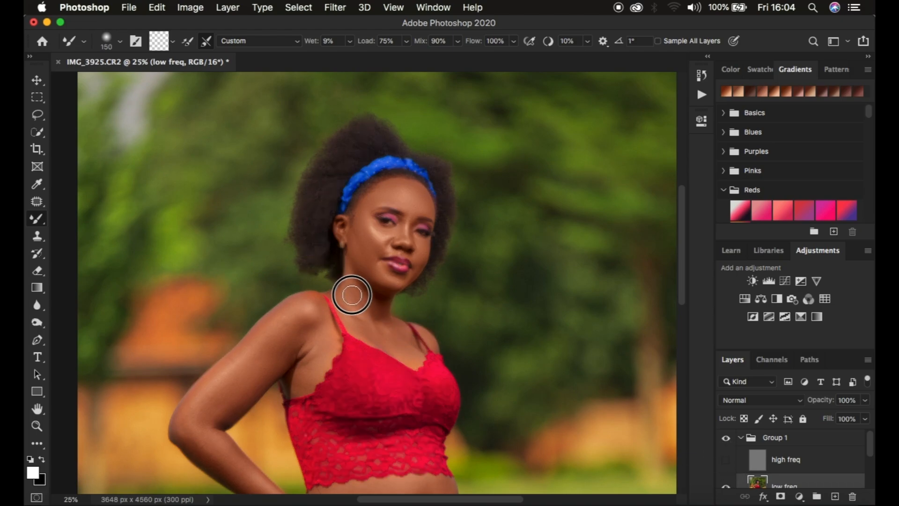
Step: Blend the arm and midriff skin on the low freq layer, setting the Mixer Brush to 125 for the midriff
{"action": "scroll", "coordinate": [299, 281], "scroll_direction": "down", "scroll_amount": 4}
{"action": "key", "text": "bracketright"}
{"action": "key", "text": "bracketright"}
{"action": "key", "text": "bracketleft"}
{"action": "key", "text": "bracketleft"}
{"action": "key", "text": "bracketleft"}
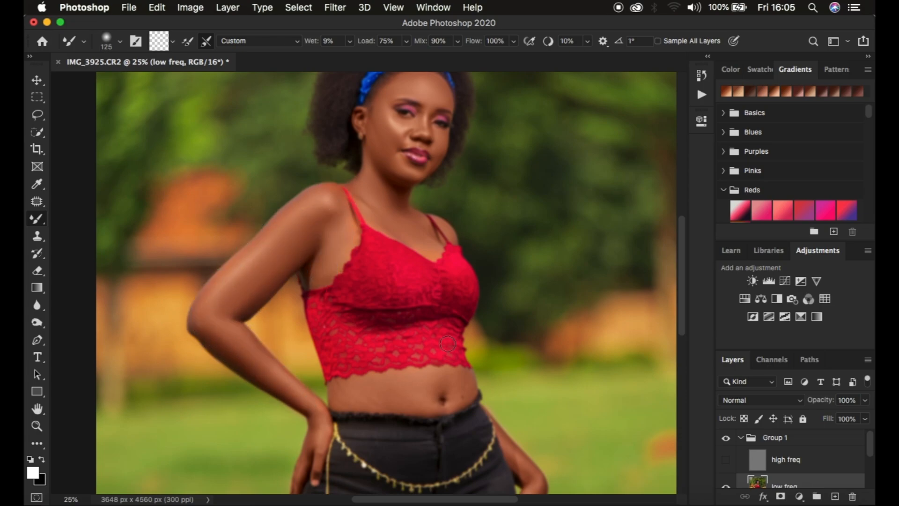
{"action": "scroll", "coordinate": [448, 344], "scroll_direction": "down", "scroll_amount": 4}
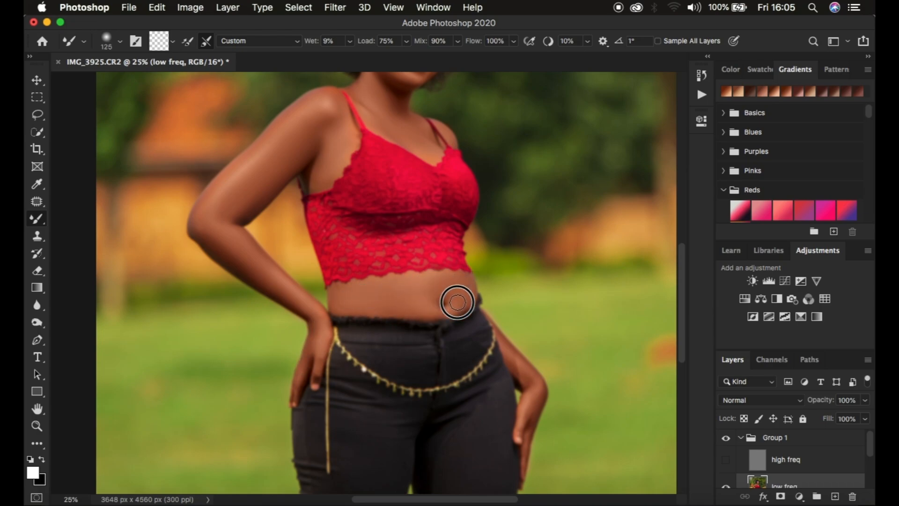
Step: Reduce the Mixer Brush to 70 and blend the skin below the lips on the low freq layer
{"action": "scroll", "coordinate": [458, 291], "scroll_direction": "up", "scroll_amount": 3}
{"action": "key", "text": "bracketleft"}
{"action": "scroll", "coordinate": [468, 168], "scroll_direction": "up", "scroll_amount": 4}
{"action": "key", "text": "bracketleft"}
{"action": "key", "text": "bracketleft"}
{"action": "key", "text": "bracketleft"}
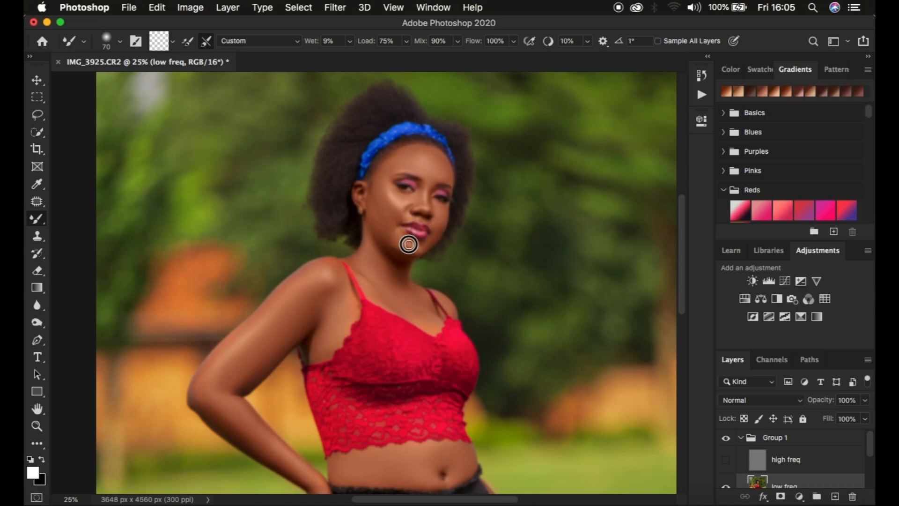
{"action": "scroll", "coordinate": [527, 375], "scroll_direction": "down", "scroll_amount": 8}
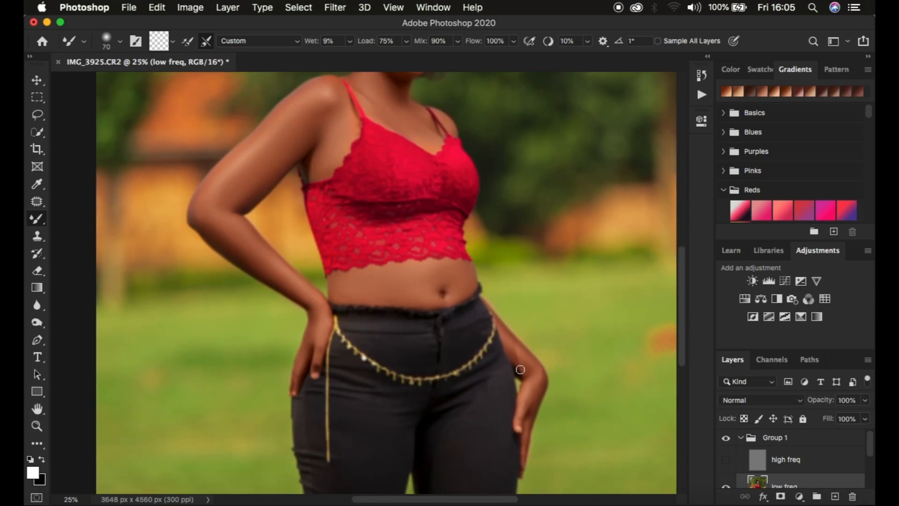
Step: Show the high freq layer again and compare the full portrait with and without Group 1
{"action": "left_click", "coordinate": [725, 462]}
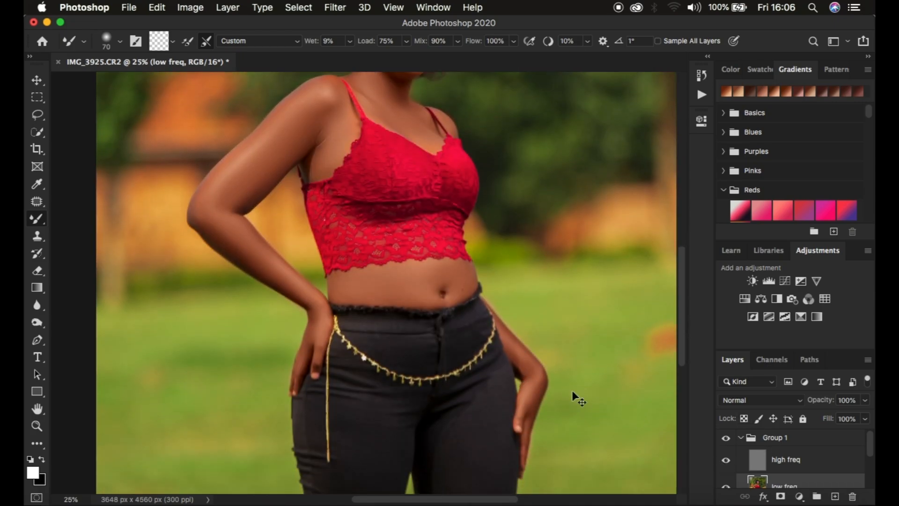
{"action": "key", "text": "super+minus"}
{"action": "key", "text": "super+minus"}
{"action": "key", "text": "super+minus"}
{"action": "key", "text": "super+equal"}
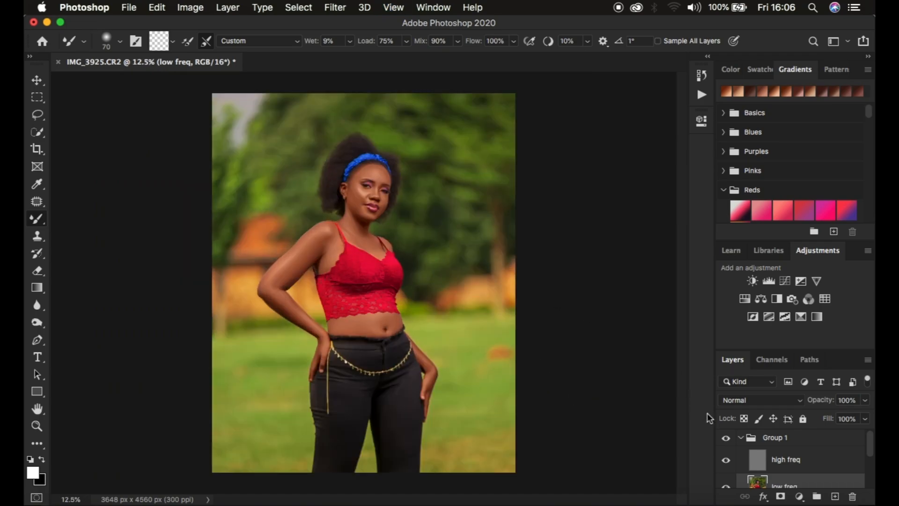
{"action": "left_click", "coordinate": [727, 440]}
{"action": "left_click", "coordinate": [727, 439]}
Step: Clone away the underarm creases on the high freq layer with the Clone Stamp at size 25, sampling the current layer
{"action": "key", "text": "super+plus"}
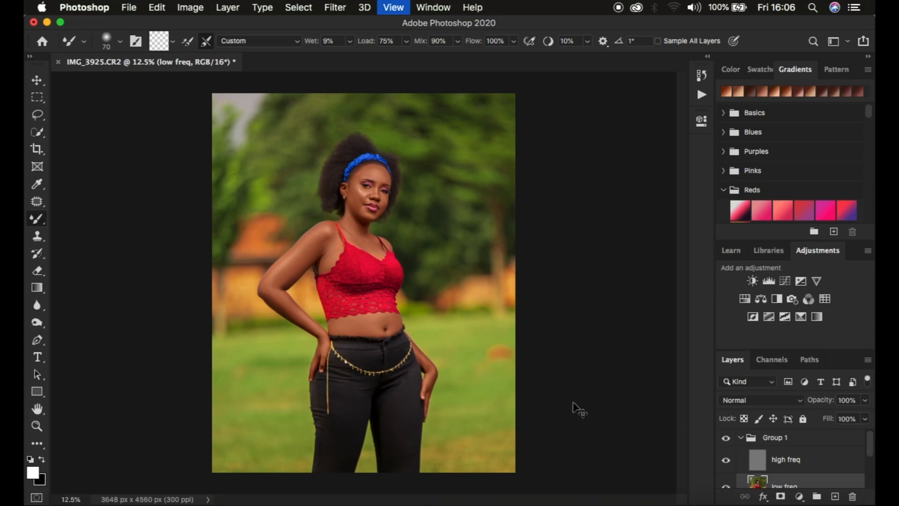
{"action": "key", "text": "super+plus"}
{"action": "key", "text": "super+plus"}
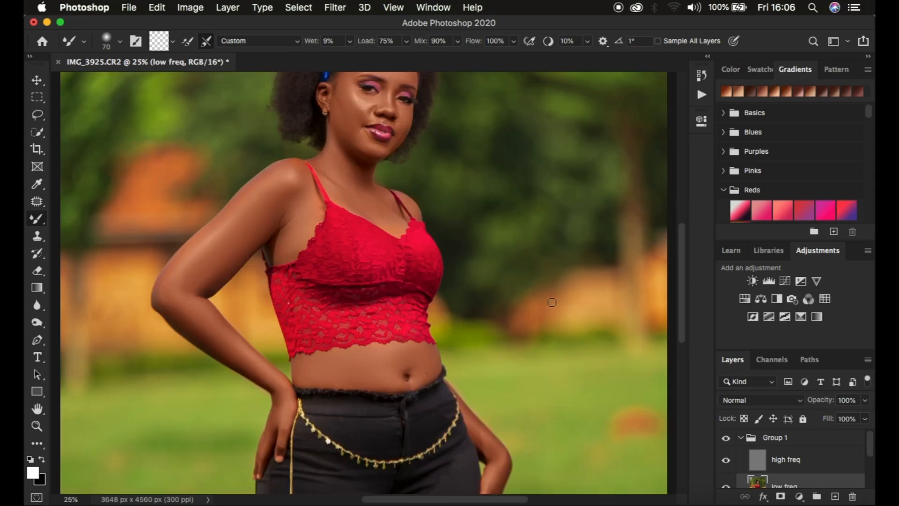
{"action": "scroll", "coordinate": [552, 305], "scroll_direction": "up", "scroll_amount": 3}
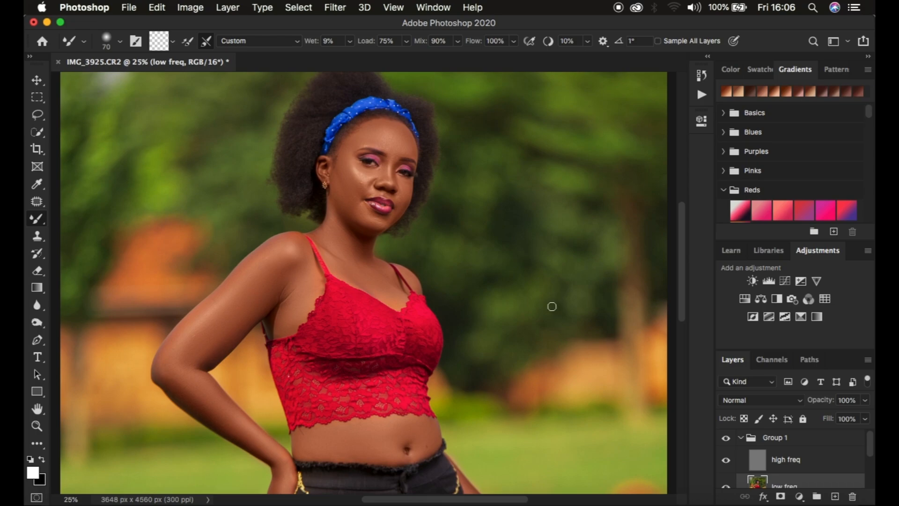
{"action": "left_click", "coordinate": [789, 468]}
{"action": "left_click", "coordinate": [39, 238]}
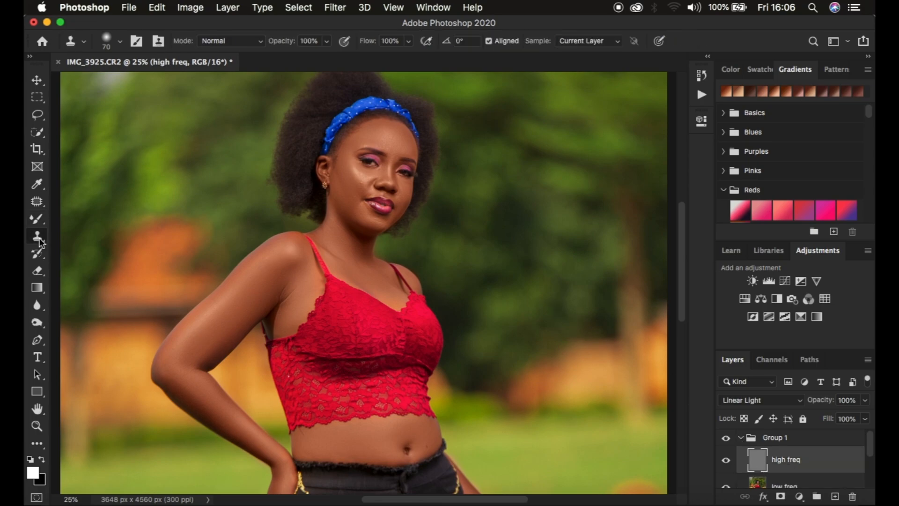
{"action": "key", "text": "super+plus"}
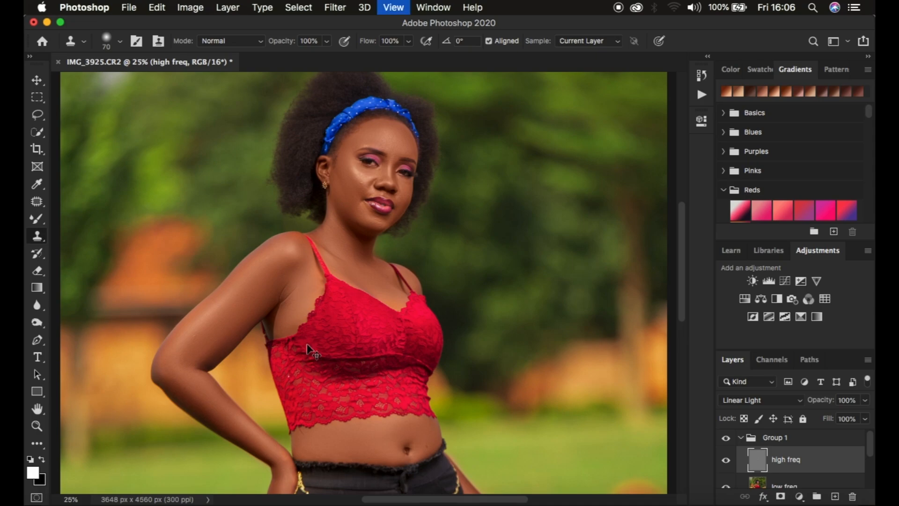
{"action": "key", "text": "super+plus"}
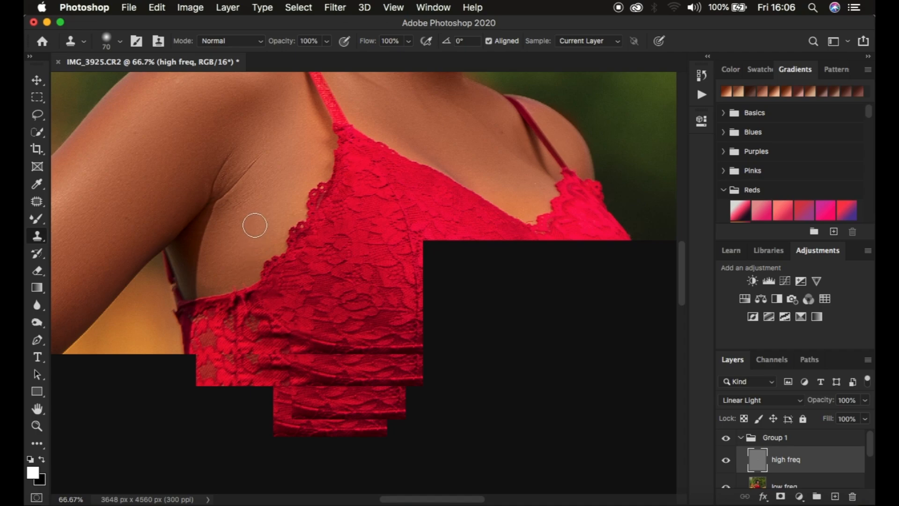
{"action": "key", "text": "bracketleft"}
{"action": "key", "text": "bracketleft"}
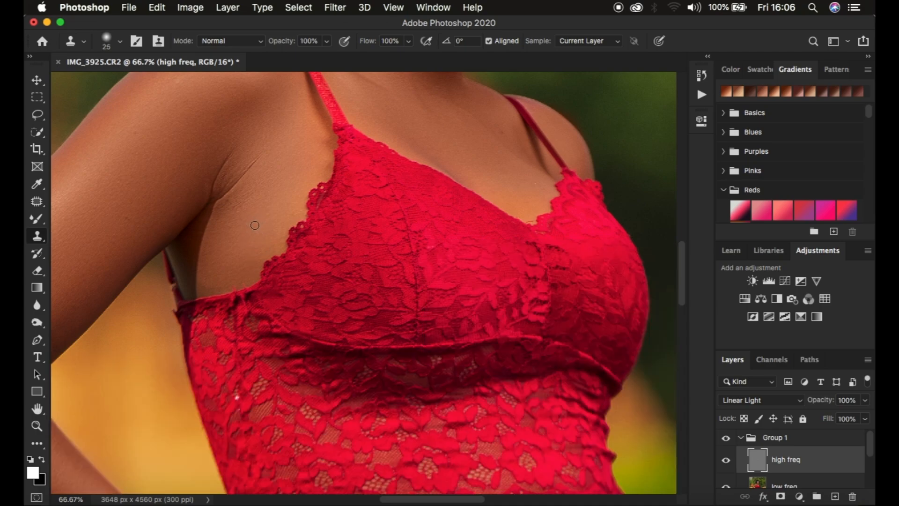
{"action": "left_click", "coordinate": [586, 38]}
{"action": "left_click", "coordinate": [585, 38]}
{"action": "left_click", "coordinate": [266, 165], "text": "alt"}
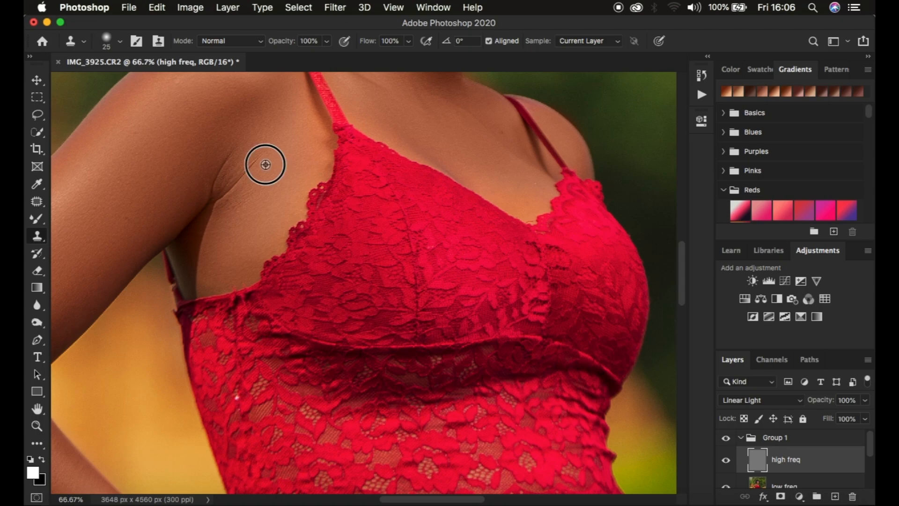
{"action": "left_click", "coordinate": [266, 164], "text": "alt"}
{"action": "mouse_move", "coordinate": [263, 156]}
{"action": "left_mouse_down"}
{"action": "mouse_move", "coordinate": [231, 186]}
{"action": "mouse_move", "coordinate": [222, 213]}
{"action": "left_mouse_up"}
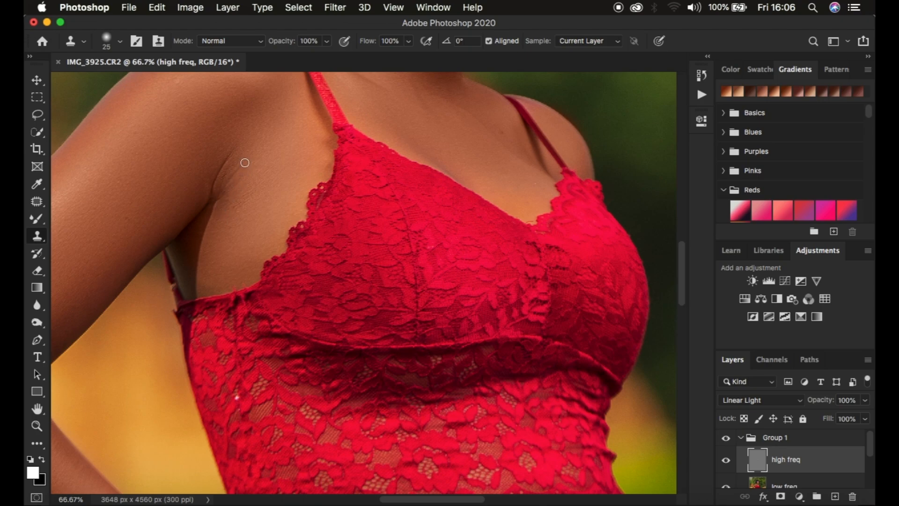
{"action": "left_click", "coordinate": [246, 154], "text": "alt"}
{"action": "left_click_drag", "start_coordinate": [231, 152], "coordinate": [218, 197]}
Step: Clone clean skin texture over the jaw, cheek and other facial blemishes on the high freq layer with a size 40 Clone Stamp
{"action": "scroll", "coordinate": [464, 141], "scroll_direction": "up", "scroll_amount": 10}
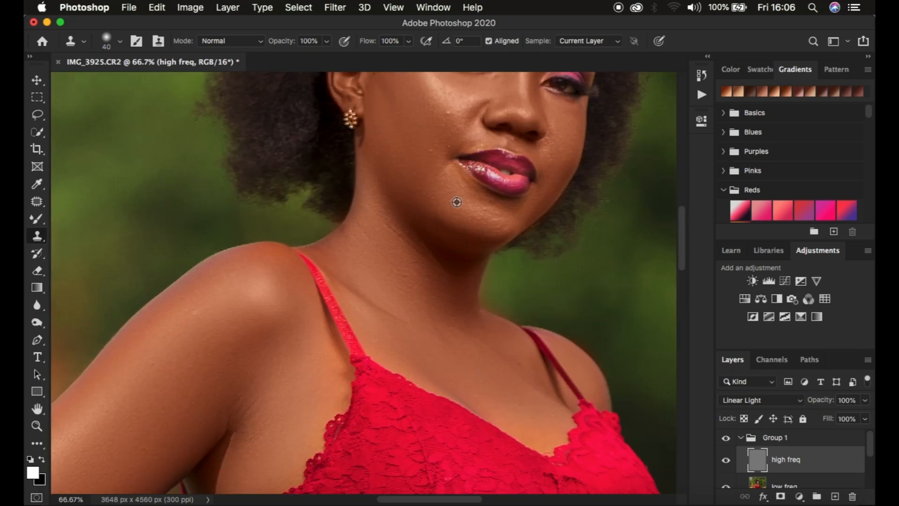
{"action": "left_click", "coordinate": [448, 207], "text": "alt"}
{"action": "left_click", "coordinate": [433, 199]}
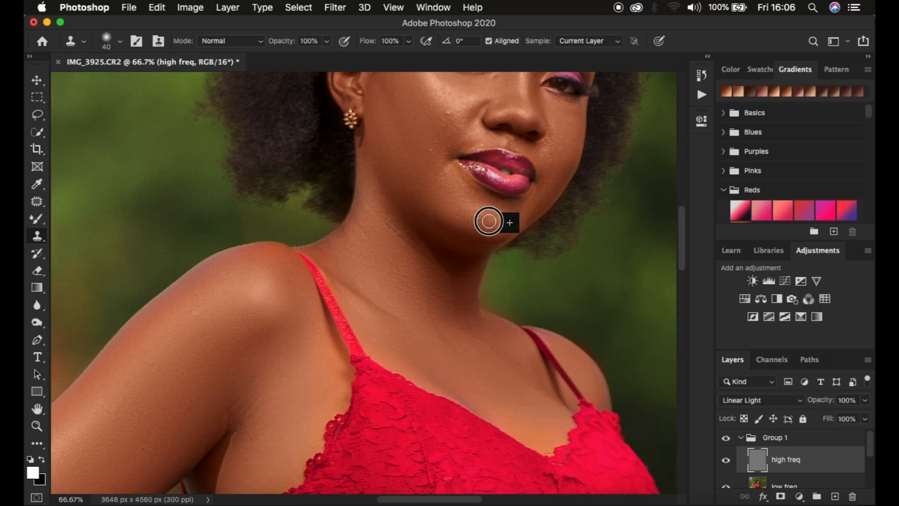
{"action": "left_click", "coordinate": [434, 163], "text": "alt"}
{"action": "left_click", "coordinate": [431, 151]}
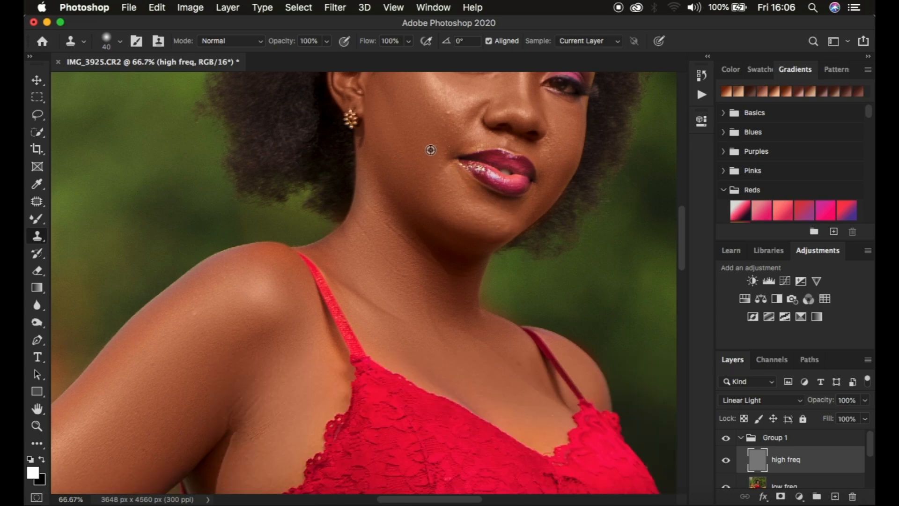
{"action": "left_click_drag", "start_coordinate": [451, 125], "coordinate": [451, 117]}
{"action": "left_click", "coordinate": [451, 133], "text": "alt"}
{"action": "left_click", "coordinate": [449, 150]}
{"action": "scroll", "coordinate": [546, 140], "scroll_direction": "up", "scroll_amount": 5}
{"action": "left_click", "coordinate": [545, 179], "text": "alt"}
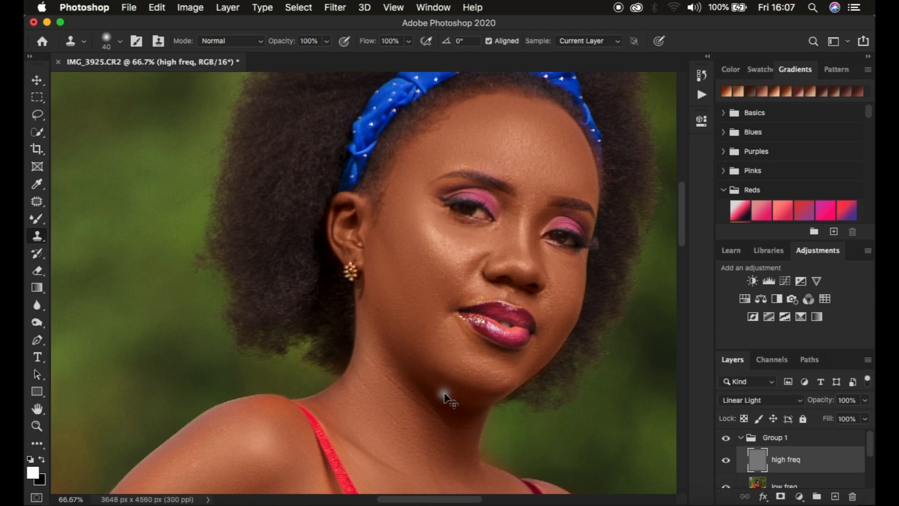
Step: Examine the whole portrait and compare it with and without the Group 1 retouching
{"action": "key", "text": "super+minus"}
{"action": "key", "text": "super+minus"}
{"action": "key", "text": "super+minus"}
{"action": "key", "text": "super+minus"}
{"action": "key", "text": "super+minus"}
{"action": "key", "text": "super+minus"}
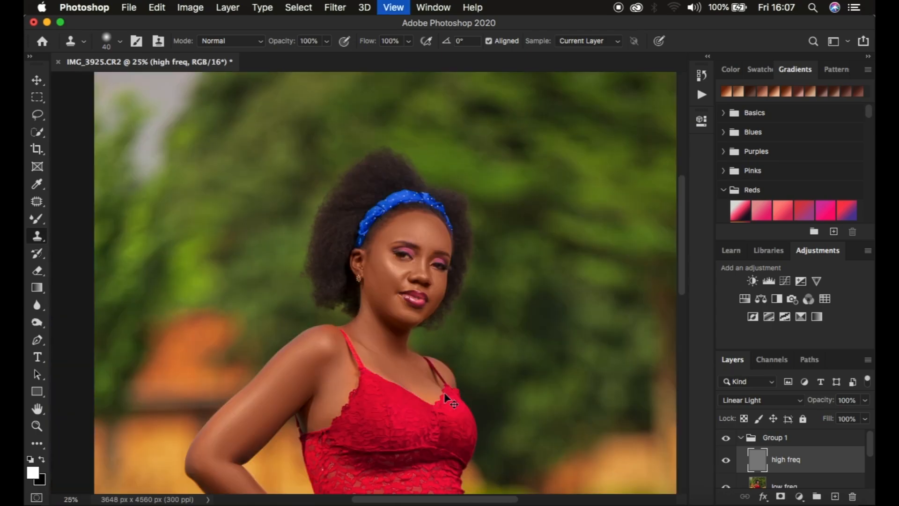
{"action": "key", "text": "super+plus"}
{"action": "key", "text": "super+plus"}
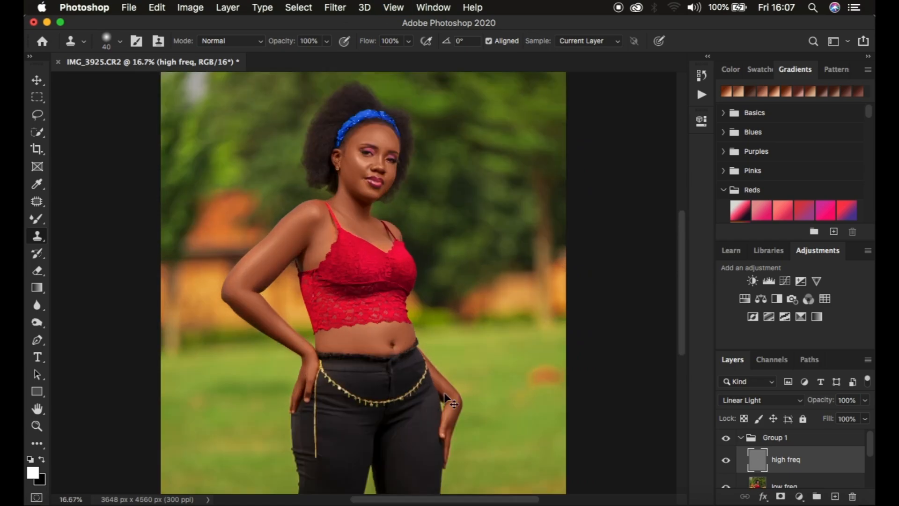
{"action": "key", "text": "super+minus"}
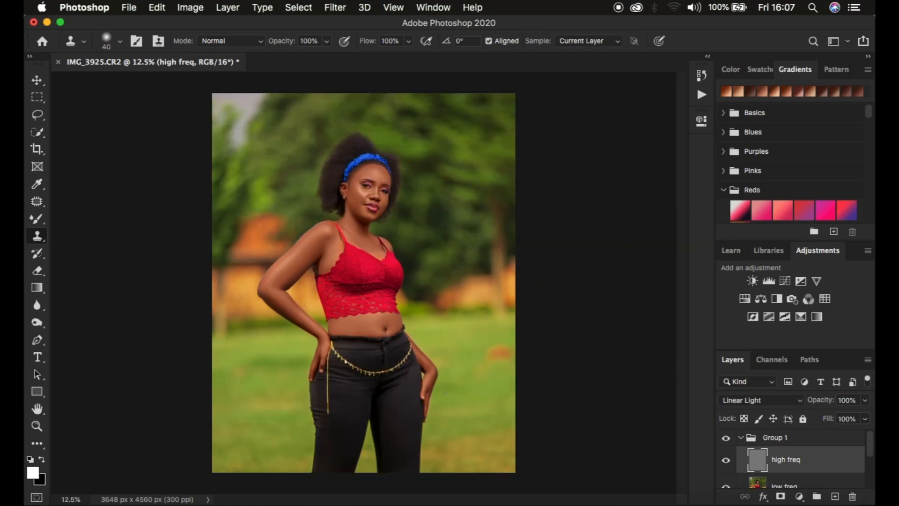
{"action": "left_click", "coordinate": [725, 439]}
{"action": "left_click", "coordinate": [725, 440]}
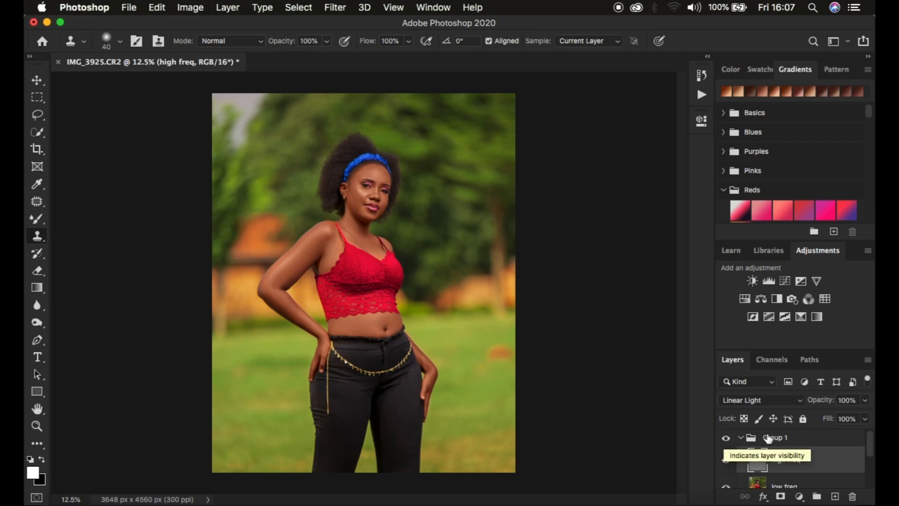
Step: Collapse Group 1 and add a Hue/Saturation adjustment layer above it with the lightness of the Reds slightly lowered
{"action": "left_click", "coordinate": [743, 437]}
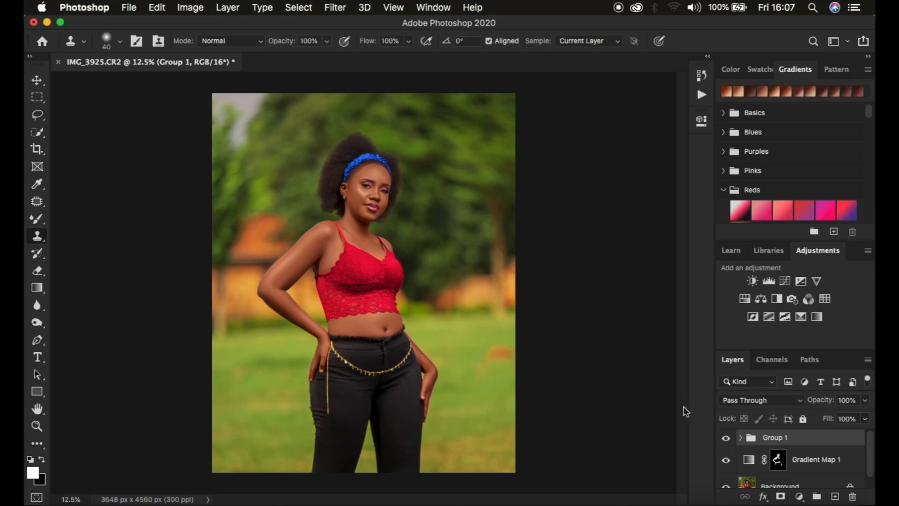
{"action": "left_click", "coordinate": [799, 496]}
{"action": "left_click", "coordinate": [790, 349]}
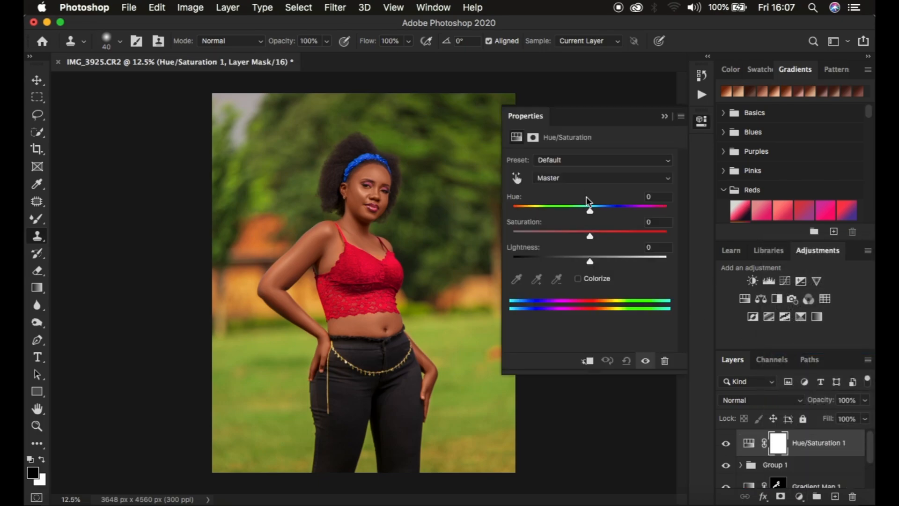
{"action": "left_click", "coordinate": [574, 180]}
{"action": "left_click", "coordinate": [571, 186]}
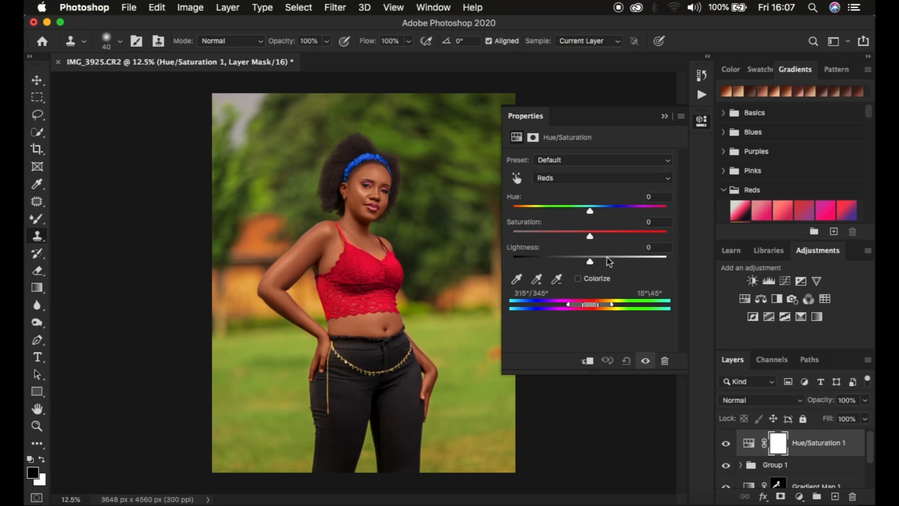
{"action": "left_click_drag", "start_coordinate": [591, 265], "coordinate": [586, 264]}
{"action": "left_click", "coordinate": [664, 117]}
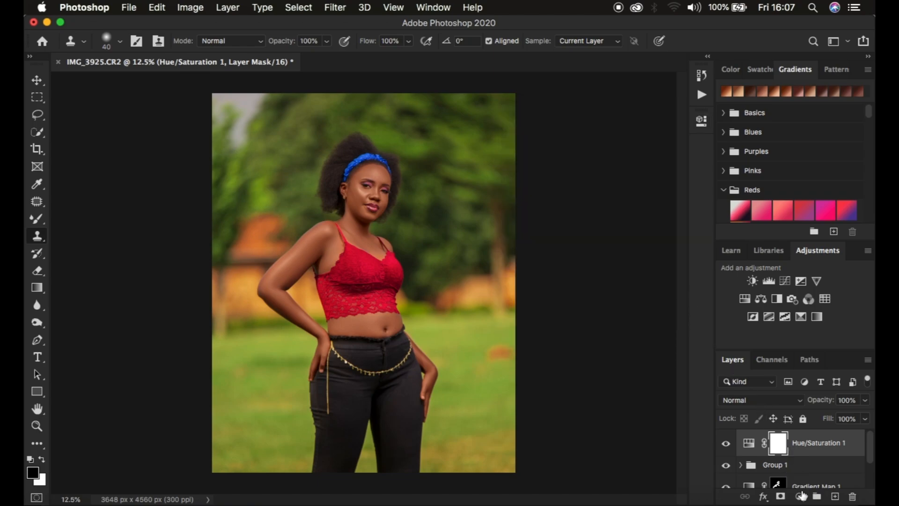
Step: Add a second Hue/Saturation adjustment layer with strongly reduced Master saturation and invert its mask to black
{"action": "left_click", "coordinate": [801, 495]}
{"action": "left_click", "coordinate": [791, 349]}
{"action": "left_click_drag", "start_coordinate": [560, 234], "coordinate": [530, 235]}
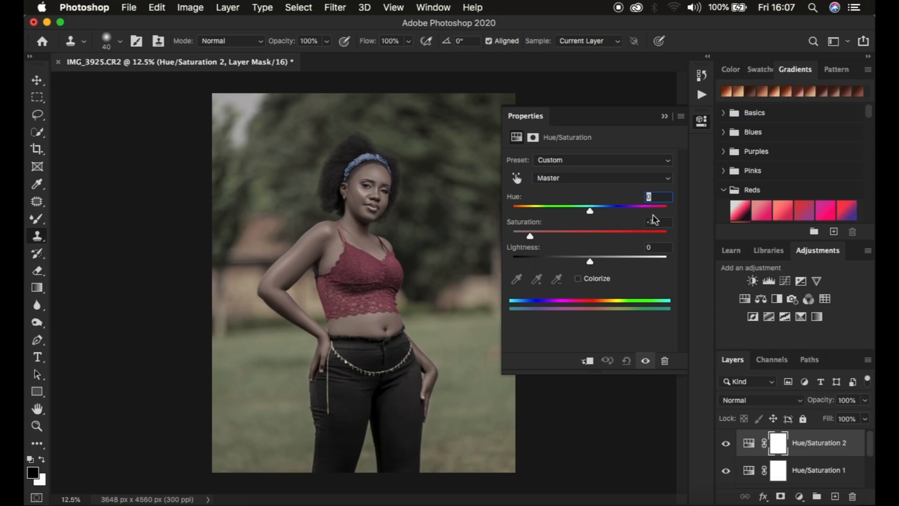
{"action": "left_click", "coordinate": [664, 117]}
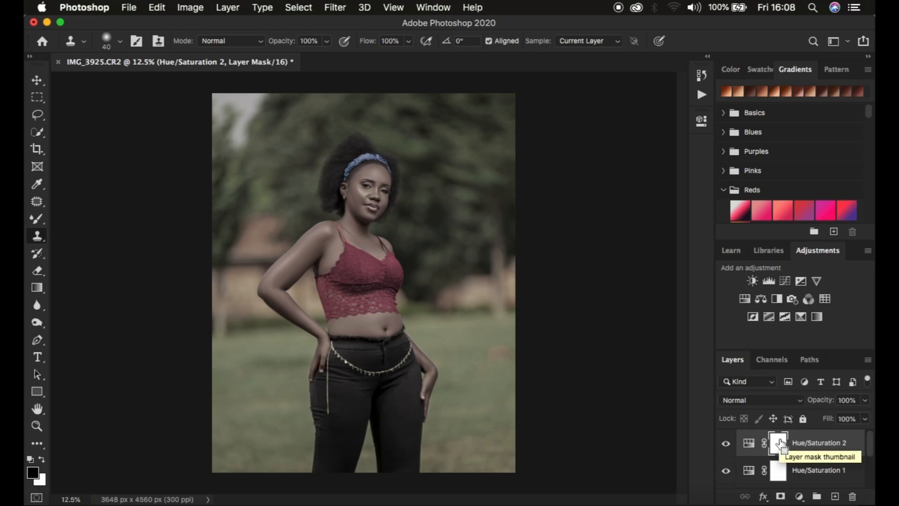
{"action": "key", "text": "super+i"}
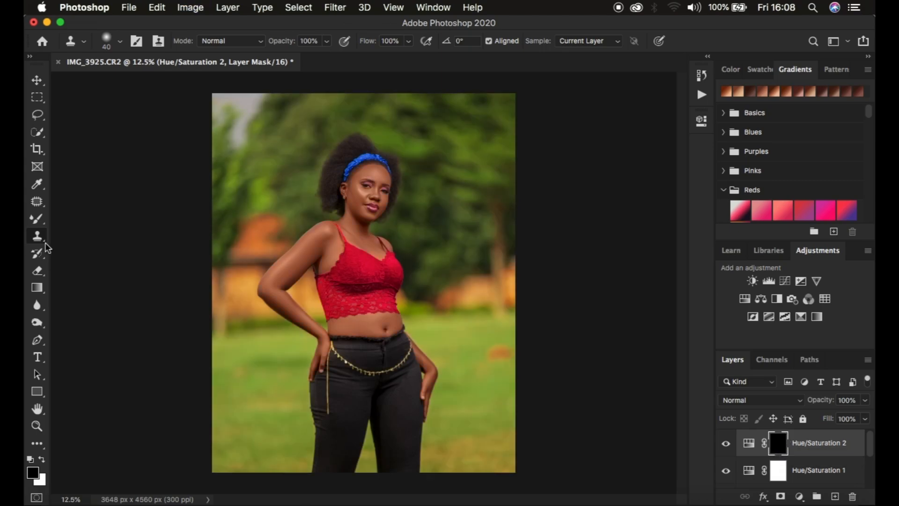
Step: Paint white with a small regular Brush over both eyes on the Hue/Saturation 2 mask to desaturate them
{"action": "left_click", "coordinate": [36, 218]}
{"action": "right_click", "coordinate": [37, 218]}
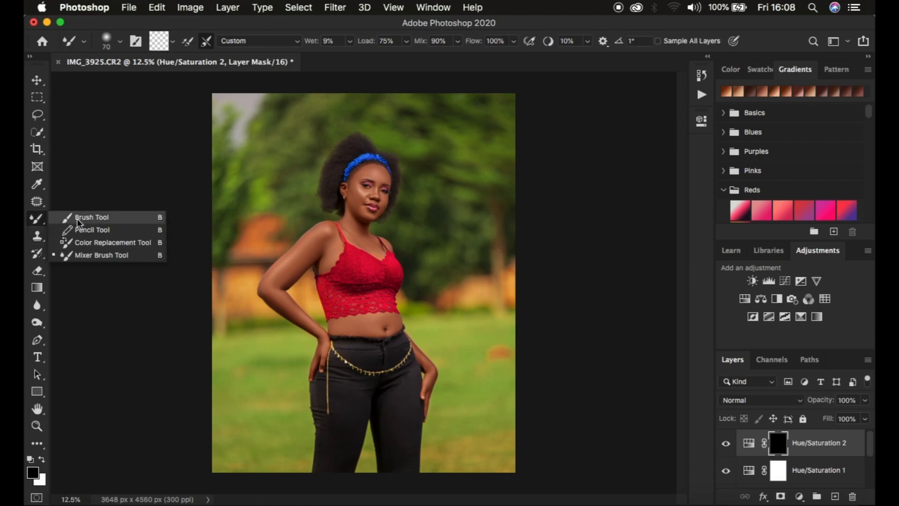
{"action": "left_click", "coordinate": [89, 218]}
{"action": "left_click", "coordinate": [42, 459]}
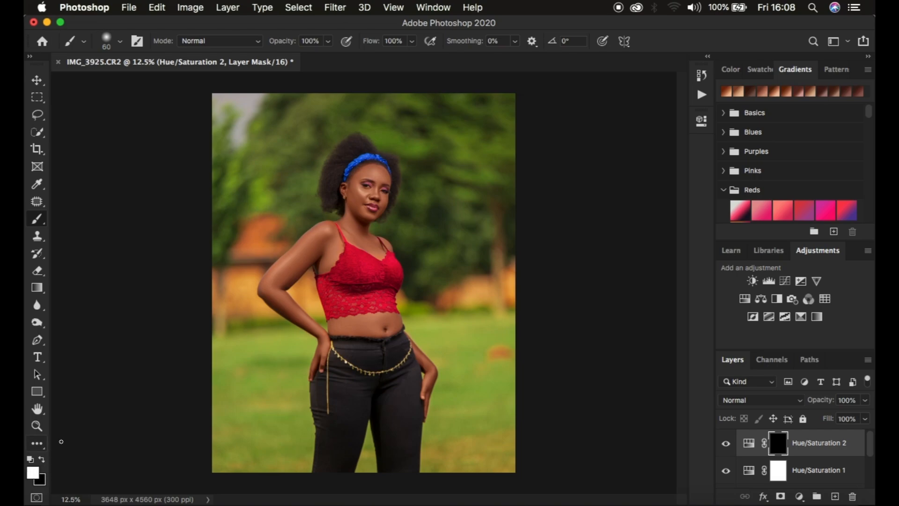
{"action": "key", "text": "super+plus"}
{"action": "key", "text": "super+plus"}
{"action": "key", "text": "super+plus"}
{"action": "key", "text": "super+plus"}
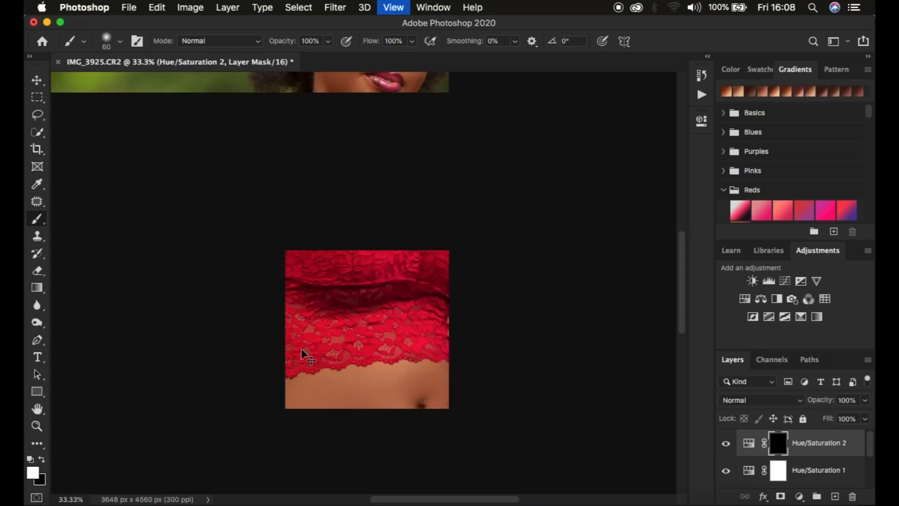
{"action": "key", "text": "super+plus"}
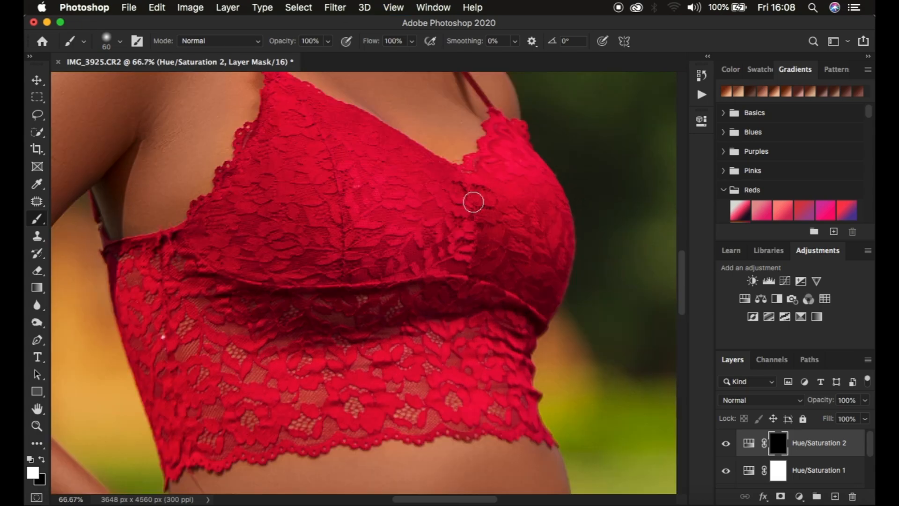
{"action": "scroll", "coordinate": [473, 202], "scroll_direction": "up", "scroll_amount": 15}
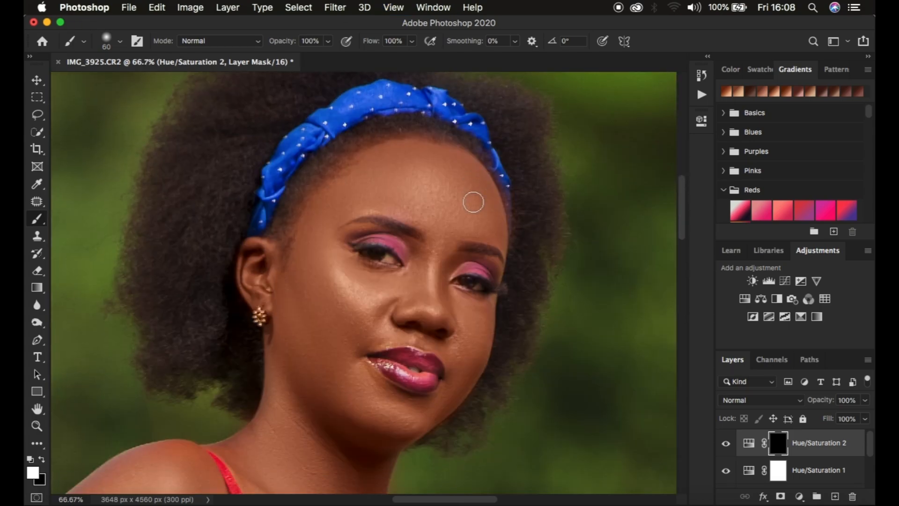
{"action": "scroll", "coordinate": [473, 202], "scroll_direction": "down", "scroll_amount": 1}
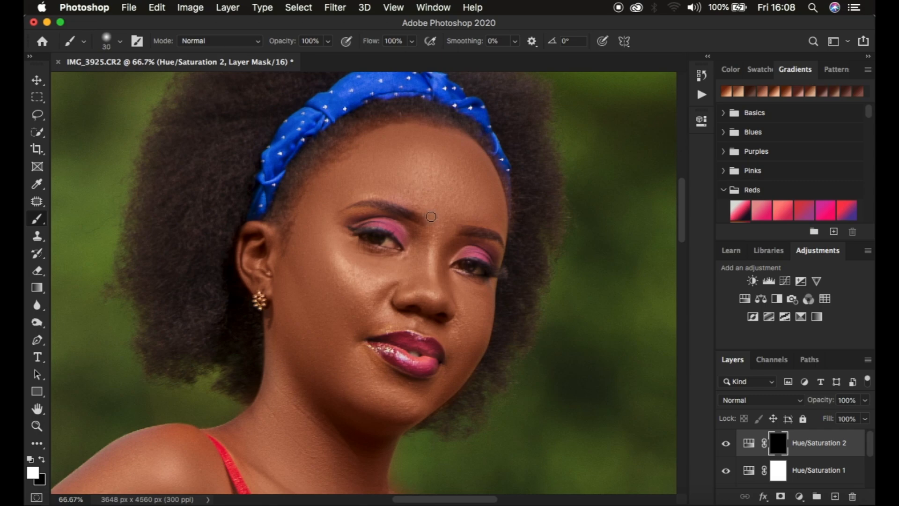
{"action": "left_click_drag", "start_coordinate": [389, 240], "coordinate": [373, 238]}
{"action": "mouse_move", "coordinate": [482, 267]}
{"action": "left_mouse_down"}
{"action": "mouse_move", "coordinate": [460, 265]}
{"action": "mouse_move", "coordinate": [478, 269]}
{"action": "left_mouse_up"}
Step: Merge all visible layers into a new top layer and lower its Oranges luminance to -15 in the Camera Raw Filter
{"action": "key", "text": "super+minus"}
{"action": "key", "text": "super+minus"}
{"action": "key", "text": "super+minus"}
{"action": "key", "text": "super+minus"}
{"action": "key", "text": "super+minus"}
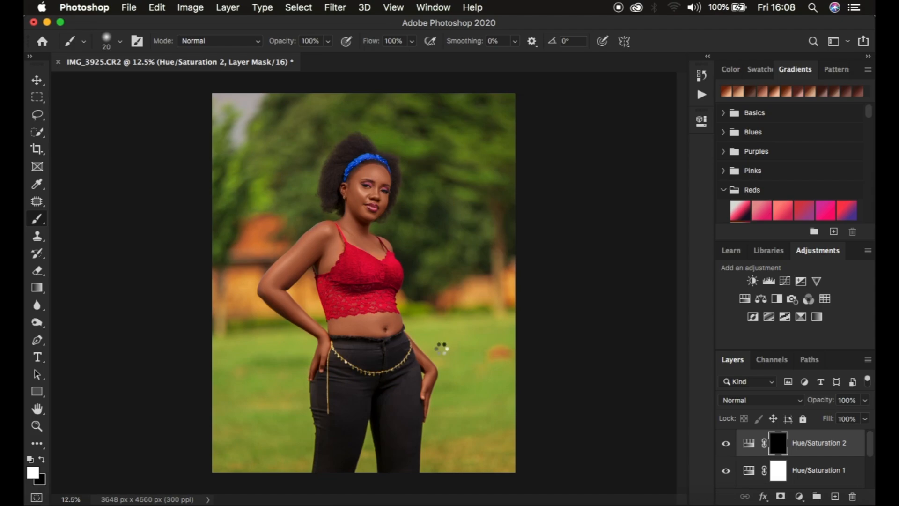
{"action": "left_click", "coordinate": [336, 7]}
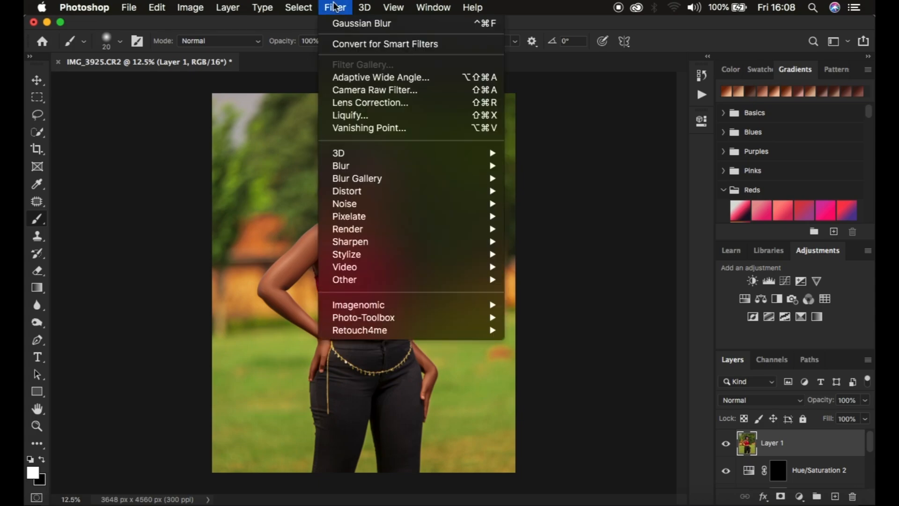
{"action": "left_click", "coordinate": [375, 90]}
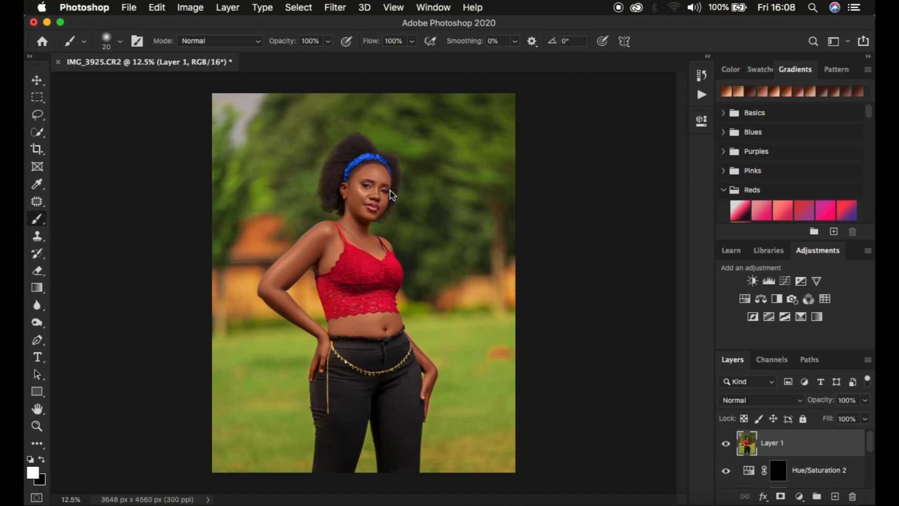
{"action": "scroll", "coordinate": [749, 244], "scroll_direction": "up", "scroll_amount": 10}
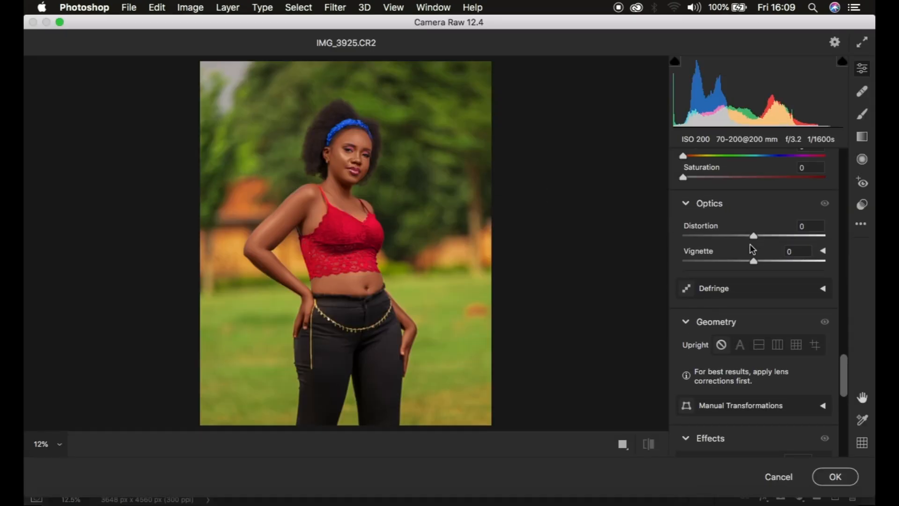
{"action": "scroll", "coordinate": [750, 248], "scroll_direction": "down", "scroll_amount": 1}
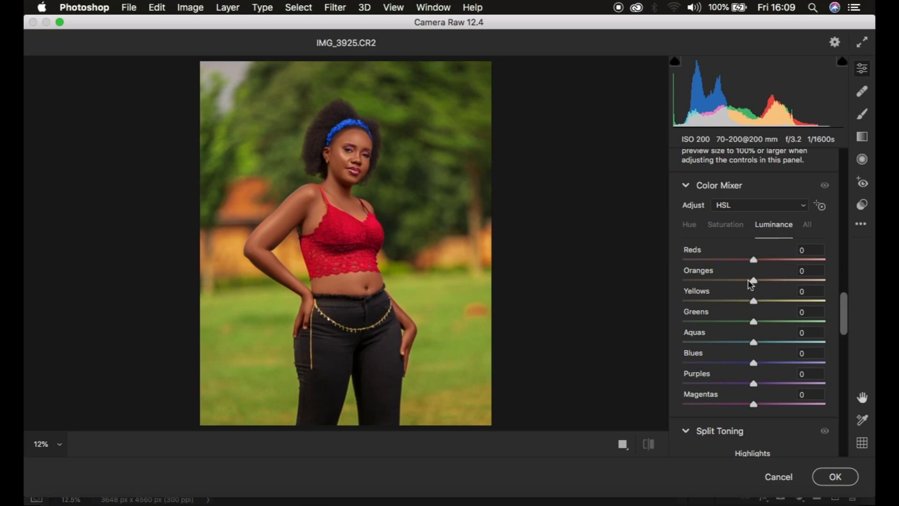
{"action": "left_click_drag", "start_coordinate": [746, 282], "coordinate": [743, 281]}
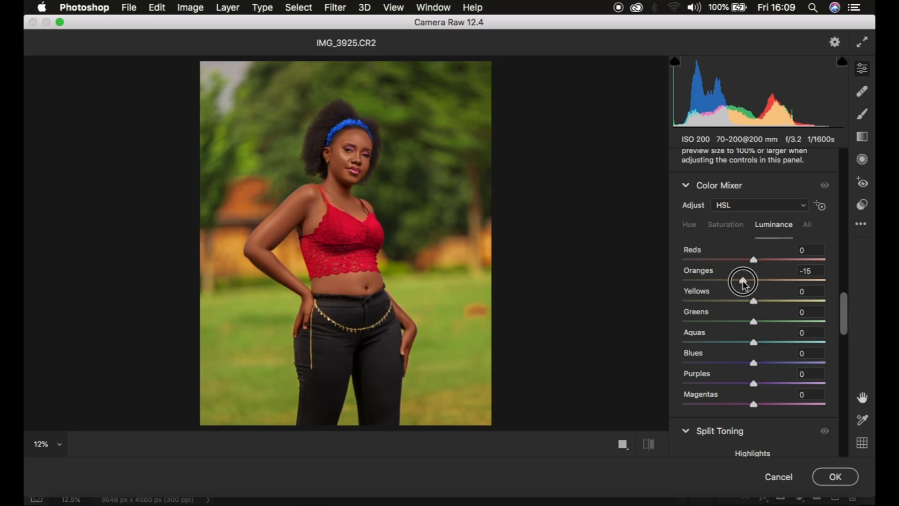
{"action": "left_click_drag", "start_coordinate": [743, 282], "coordinate": [744, 282]}
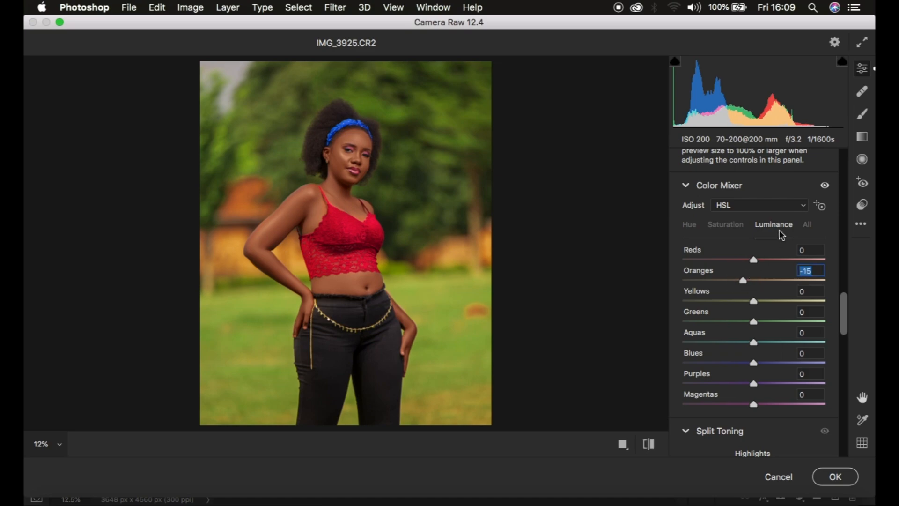
Step: Raise the Contrast to +7, compare the result with the default settings, and apply the Camera Raw Filter
{"action": "scroll", "coordinate": [779, 229], "scroll_direction": "up", "scroll_amount": 15}
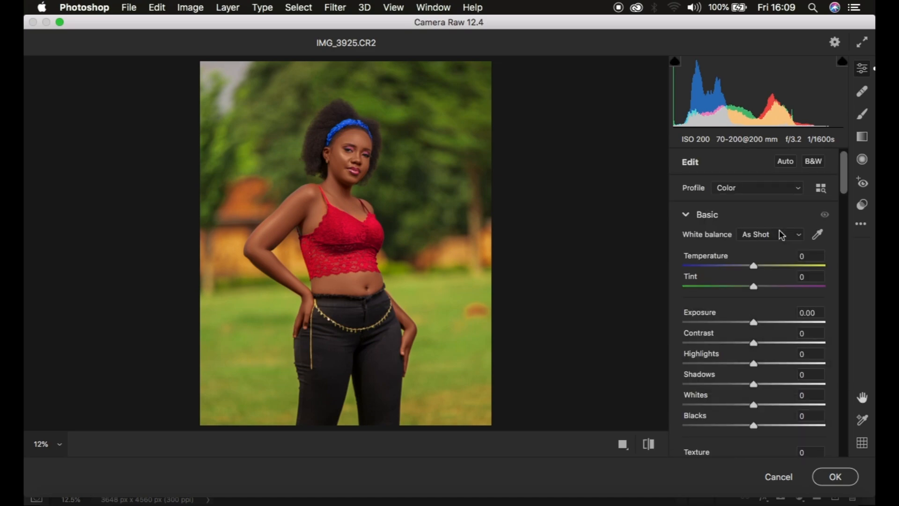
{"action": "left_click_drag", "start_coordinate": [757, 341], "coordinate": [763, 346]}
{"action": "left_click", "coordinate": [650, 446]}
{"action": "left_click", "coordinate": [649, 445]}
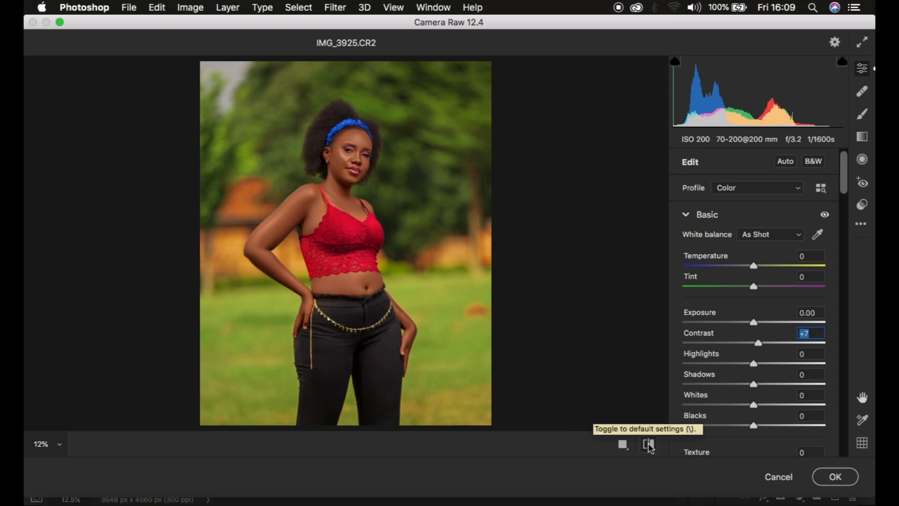
{"action": "left_click", "coordinate": [837, 476]}
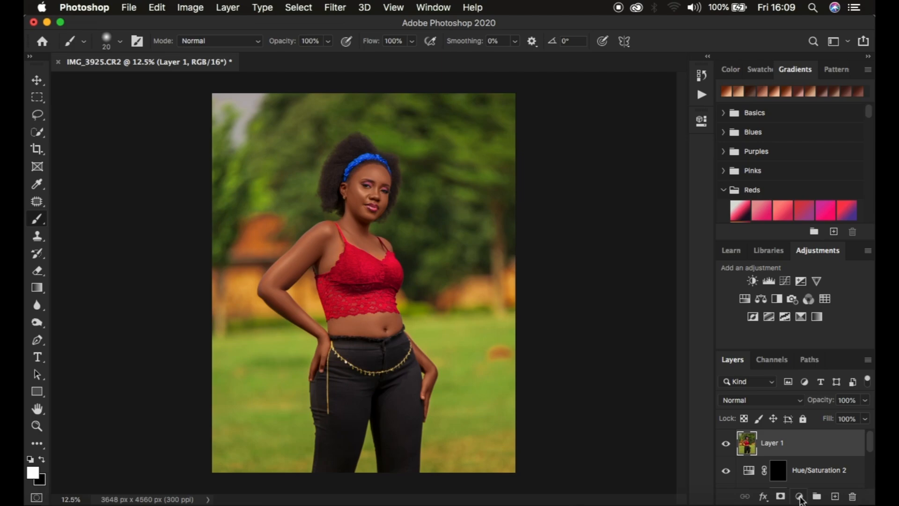
Step: Add a Selective Color adjustment layer above Layer 1 and slightly adjust the Black amount of the Blacks
{"action": "left_click", "coordinate": [799, 497]}
{"action": "left_click", "coordinate": [796, 467]}
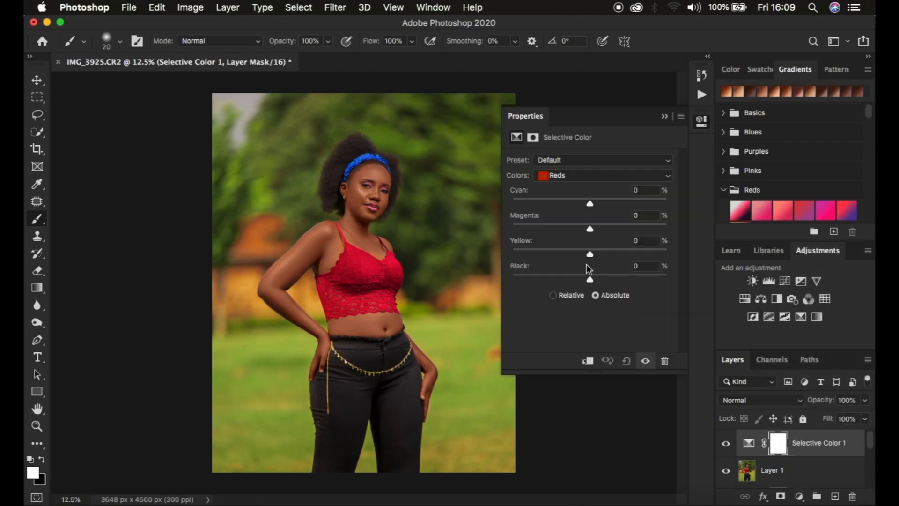
{"action": "left_click", "coordinate": [572, 173]}
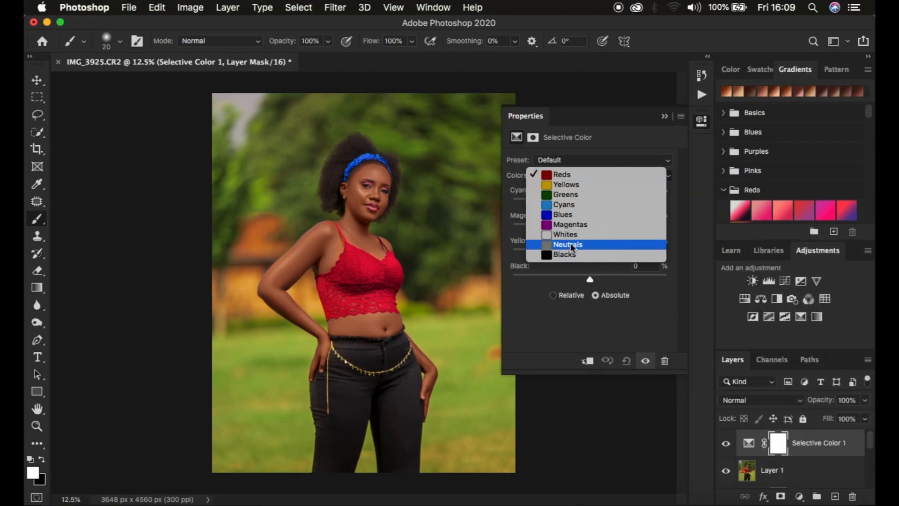
{"action": "left_click", "coordinate": [573, 257]}
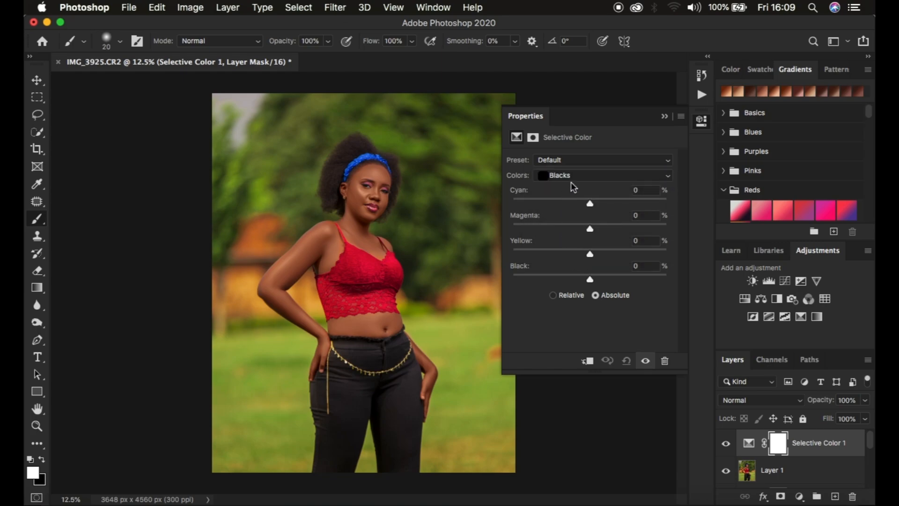
{"action": "left_click_drag", "start_coordinate": [593, 280], "coordinate": [592, 283]}
{"action": "left_click", "coordinate": [665, 116]}
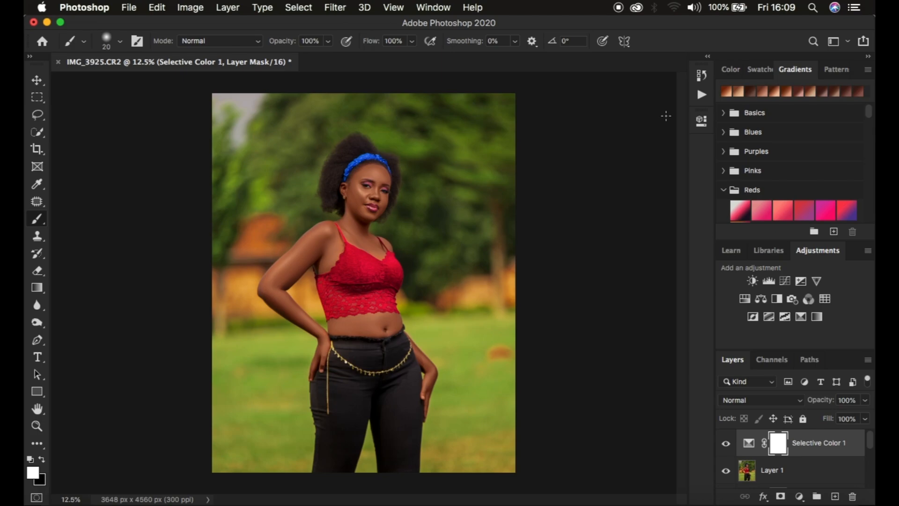
Step: Add a Curves adjustment layer and brighten the image by moving the RGB white point to input 201
{"action": "left_click", "coordinate": [799, 497]}
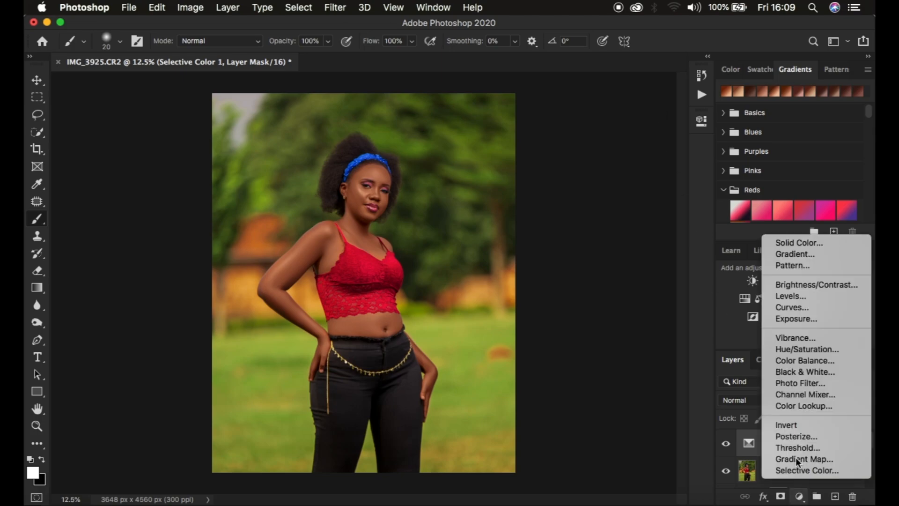
{"action": "left_click", "coordinate": [794, 307]}
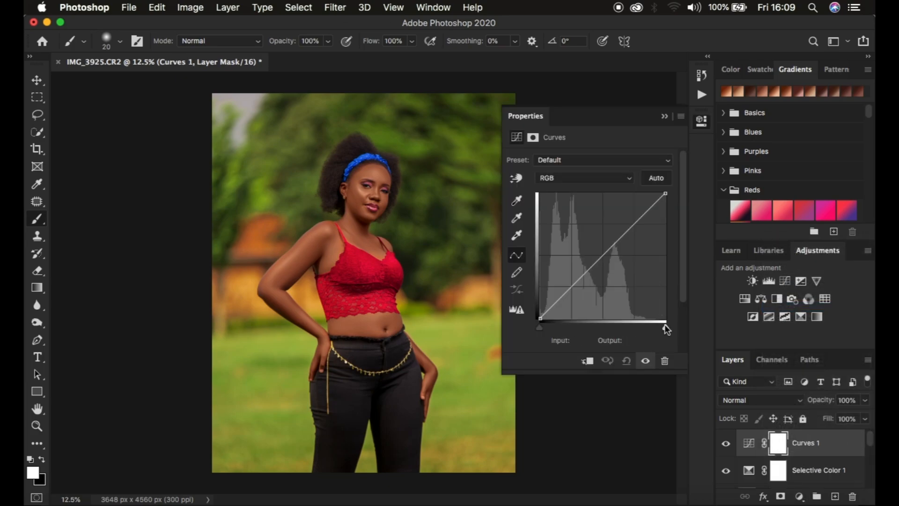
{"action": "left_click_drag", "start_coordinate": [667, 331], "coordinate": [638, 327]}
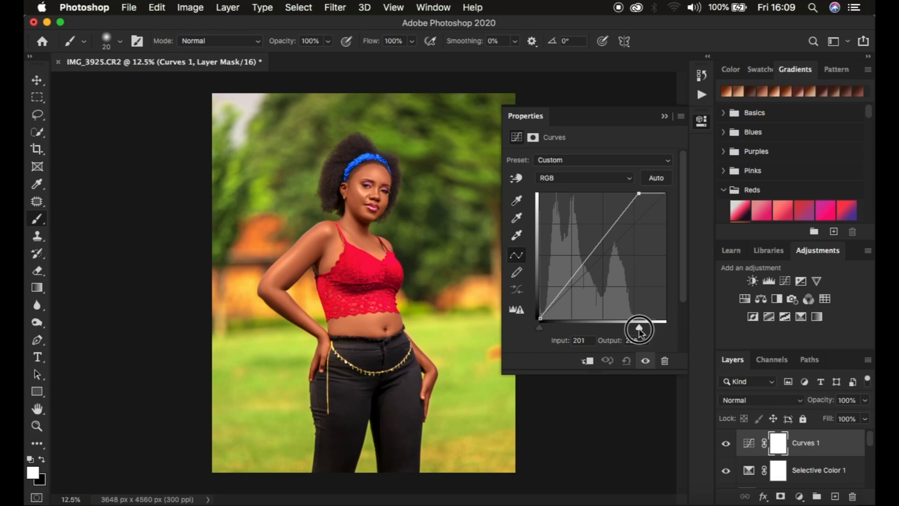
{"action": "left_click", "coordinate": [665, 117]}
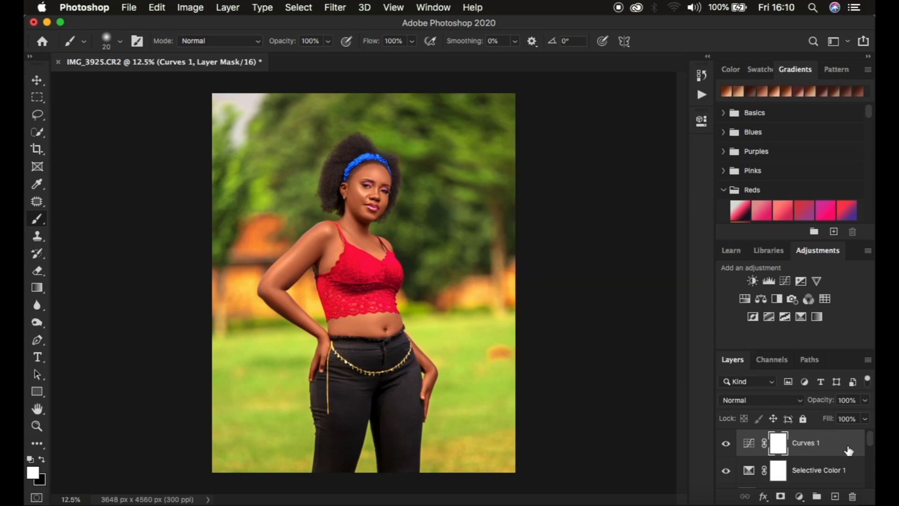
Step: Restrict Curves 1 to the highlights by splitting the Underlying Layer shadow limit of its Gray Blend If at 116 / 192
{"action": "left_click", "coordinate": [848, 449]}
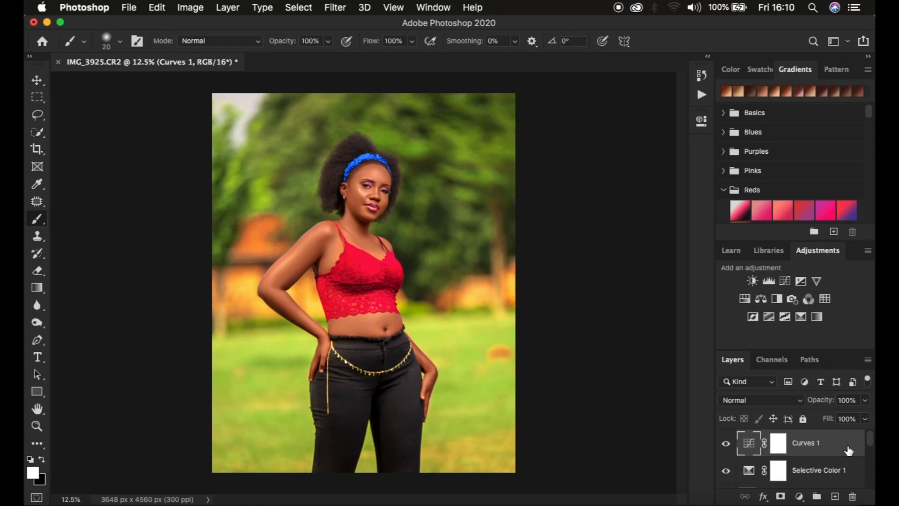
{"action": "double_click", "coordinate": [849, 449]}
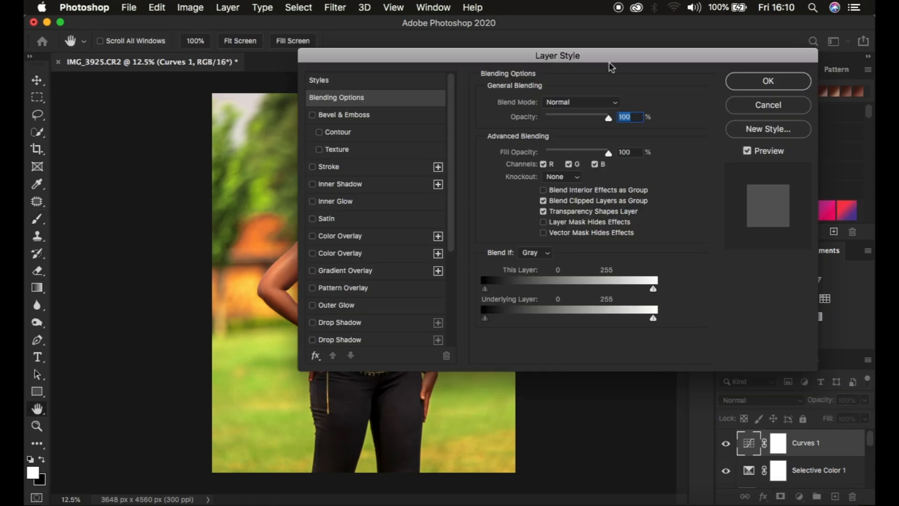
{"action": "left_click_drag", "start_coordinate": [578, 56], "coordinate": [730, 42]}
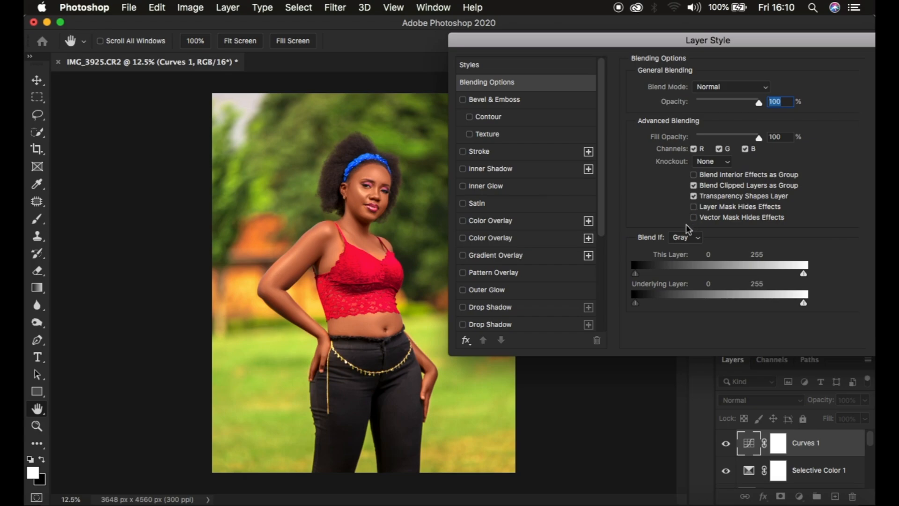
{"action": "left_click", "coordinate": [685, 238]}
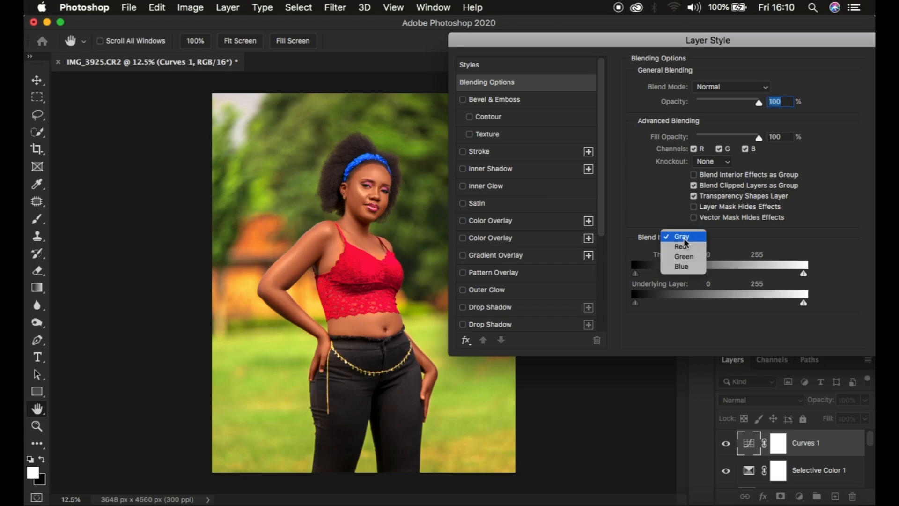
{"action": "left_click", "coordinate": [684, 238]}
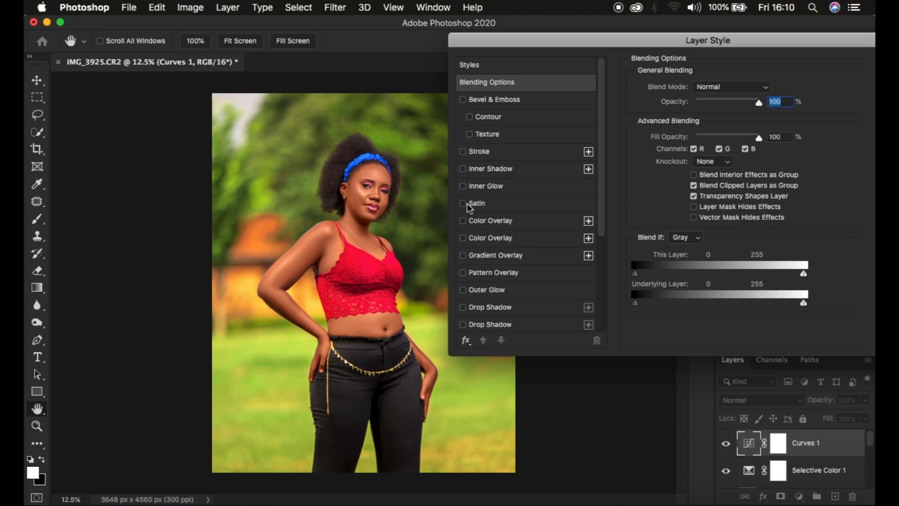
{"action": "left_click_drag", "start_coordinate": [637, 305], "coordinate": [724, 312]}
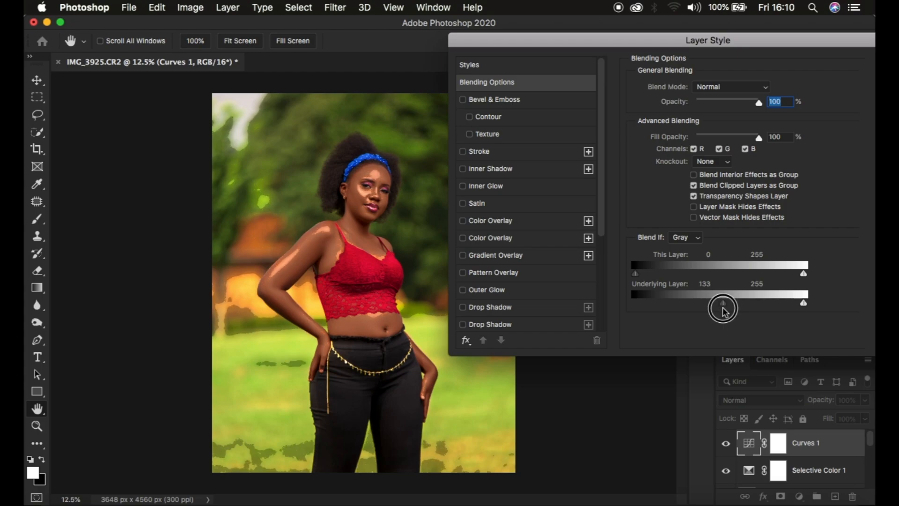
{"action": "left_click_drag", "start_coordinate": [723, 311], "coordinate": [721, 311]}
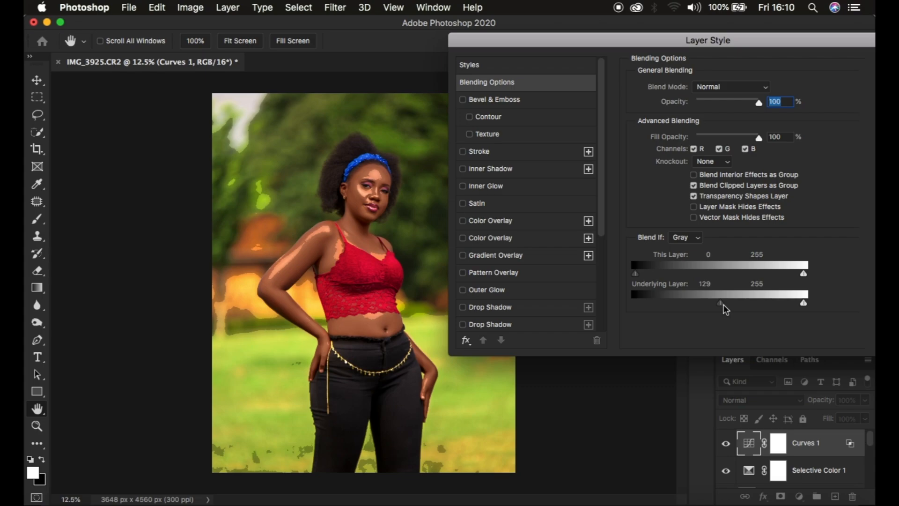
{"action": "mouse_move", "coordinate": [721, 304]}
{"action": "left_mouse_down"}
{"action": "mouse_move", "coordinate": [756, 307]}
{"action": "mouse_move", "coordinate": [693, 310]}
{"action": "mouse_move", "coordinate": [713, 306]}
{"action": "left_mouse_up"}
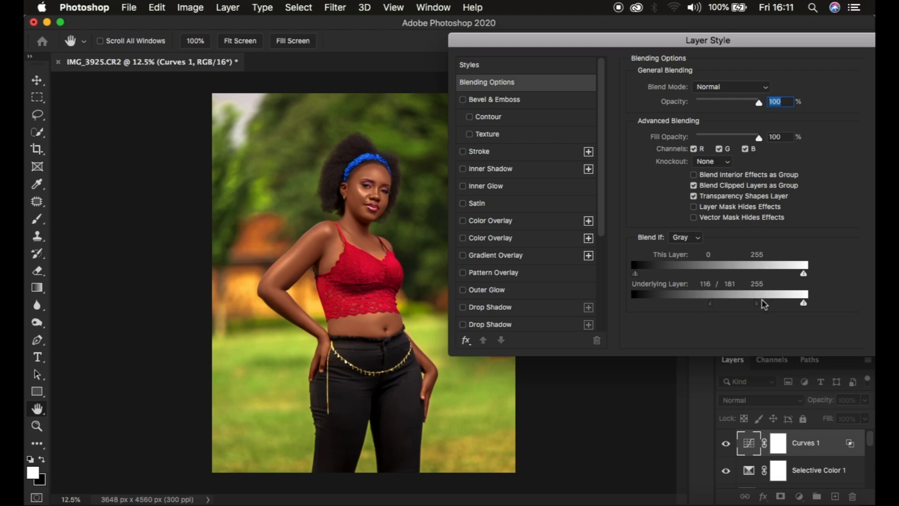
{"action": "mouse_move", "coordinate": [758, 304]}
{"action": "left_mouse_down"}
{"action": "mouse_move", "coordinate": [774, 305]}
{"action": "mouse_move", "coordinate": [761, 307]}
{"action": "left_mouse_up"}
{"action": "left_click_drag", "start_coordinate": [793, 43], "coordinate": [666, 55]}
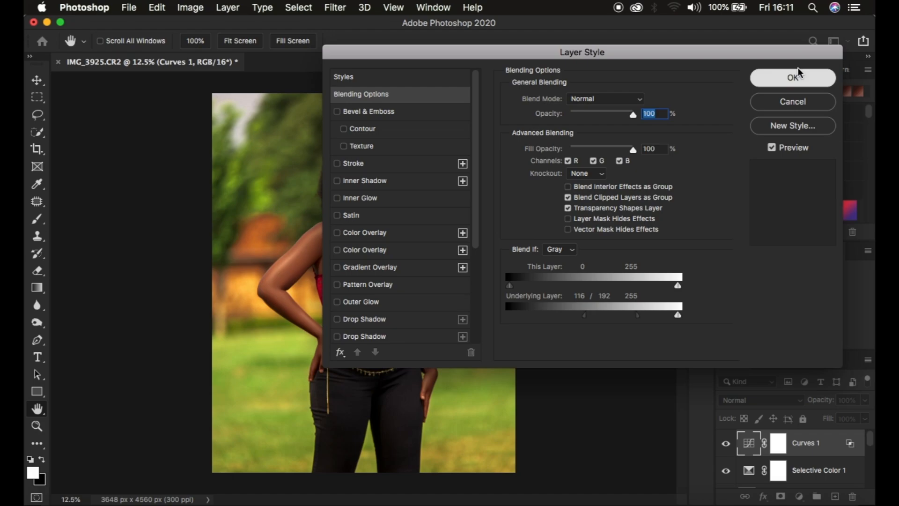
{"action": "left_click", "coordinate": [799, 73]}
Step: Lower the Curves 1 layer opacity to 57% and compare the portrait with and without the layer
{"action": "key", "text": "b"}
{"action": "key", "text": "super+0"}
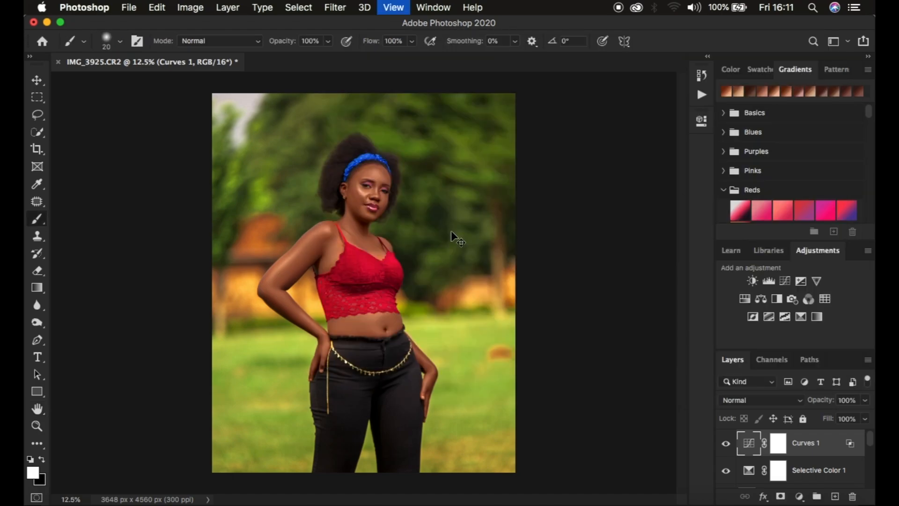
{"action": "key", "text": "super+equal"}
{"action": "key", "text": "super+equal"}
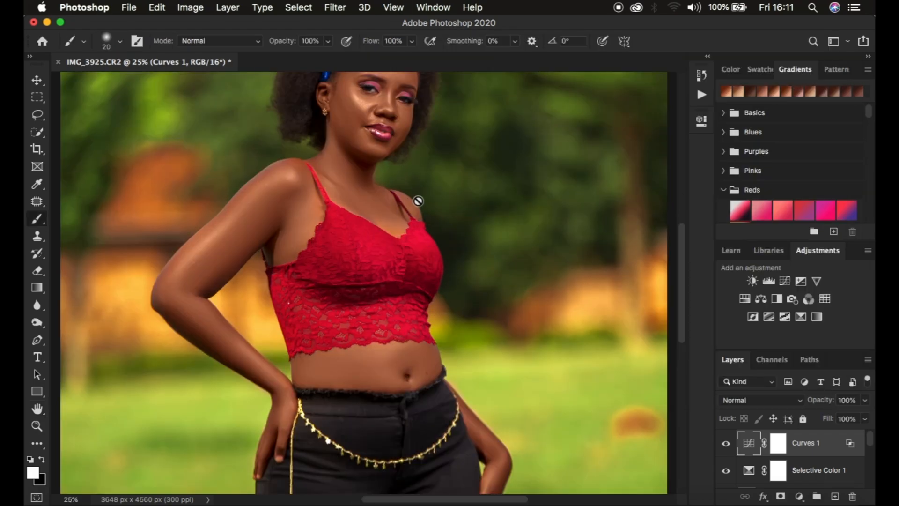
{"action": "left_click", "coordinate": [820, 401]}
{"action": "mouse_move", "coordinate": [819, 401]}
{"action": "left_mouse_down"}
{"action": "mouse_move", "coordinate": [802, 401]}
{"action": "mouse_move", "coordinate": [820, 404]}
{"action": "mouse_move", "coordinate": [812, 403]}
{"action": "left_mouse_up"}
{"action": "left_click", "coordinate": [725, 445]}
{"action": "left_click", "coordinate": [726, 445]}
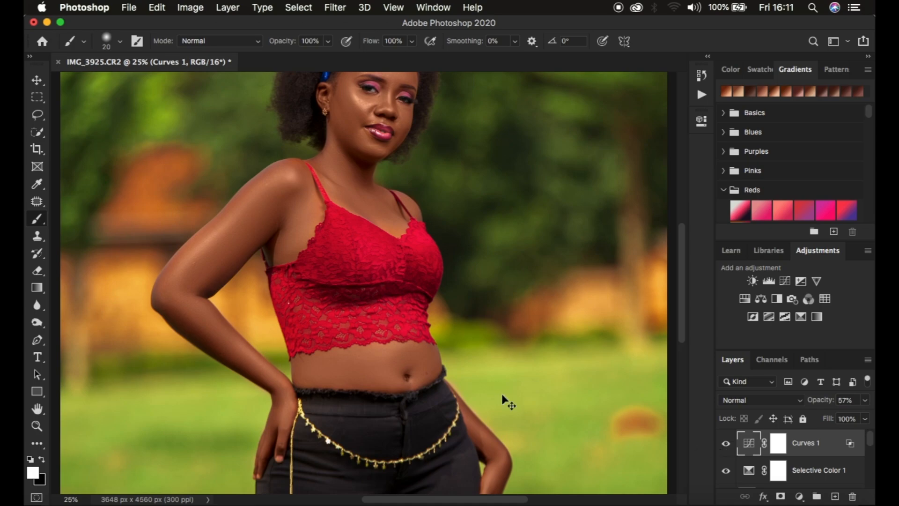
{"action": "key", "text": "super+minus"}
{"action": "key", "text": "super+minus"}
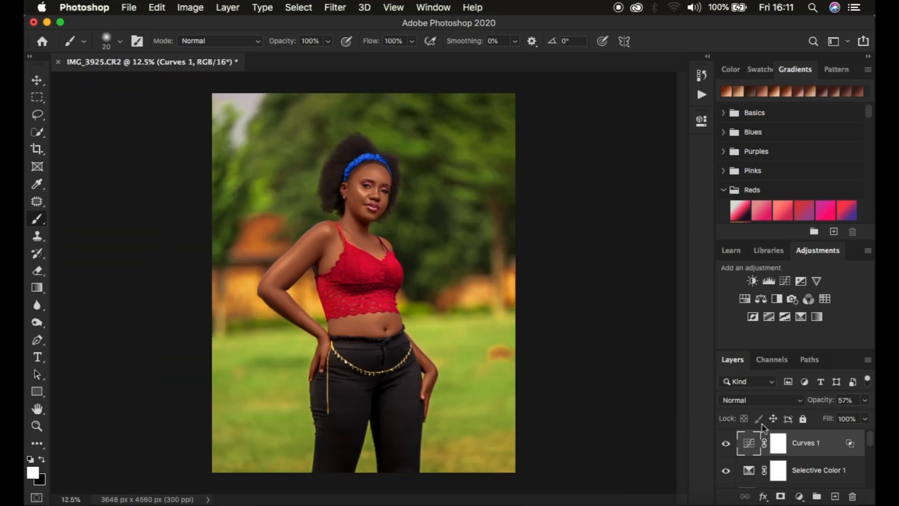
Step: Invert the Curves 1 mask to black and paint white with a larger Brush over the bent arm's highlights and the belly
{"action": "left_click", "coordinate": [781, 450]}
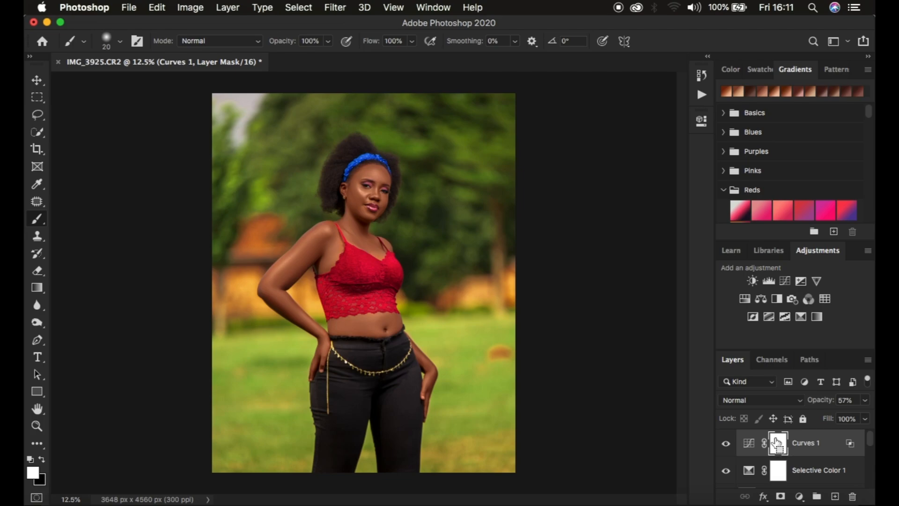
{"action": "key", "text": "super+i"}
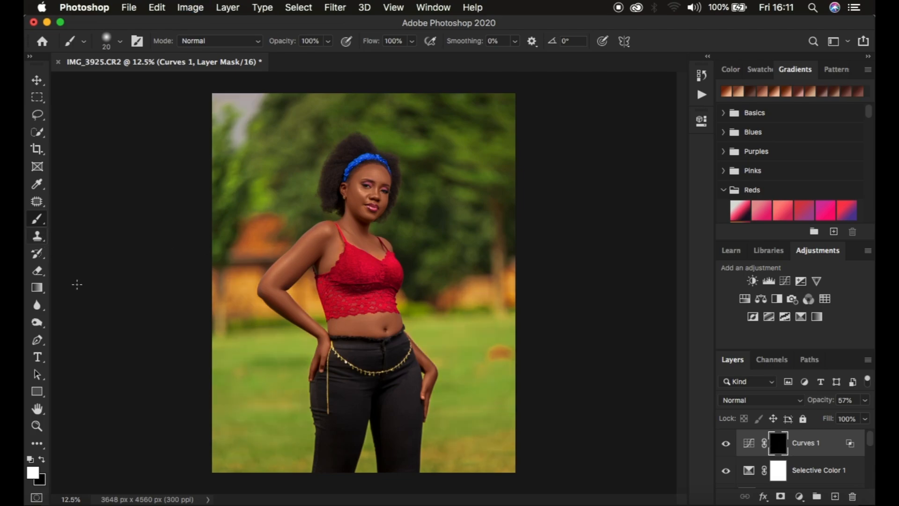
{"action": "key", "text": "super+equal"}
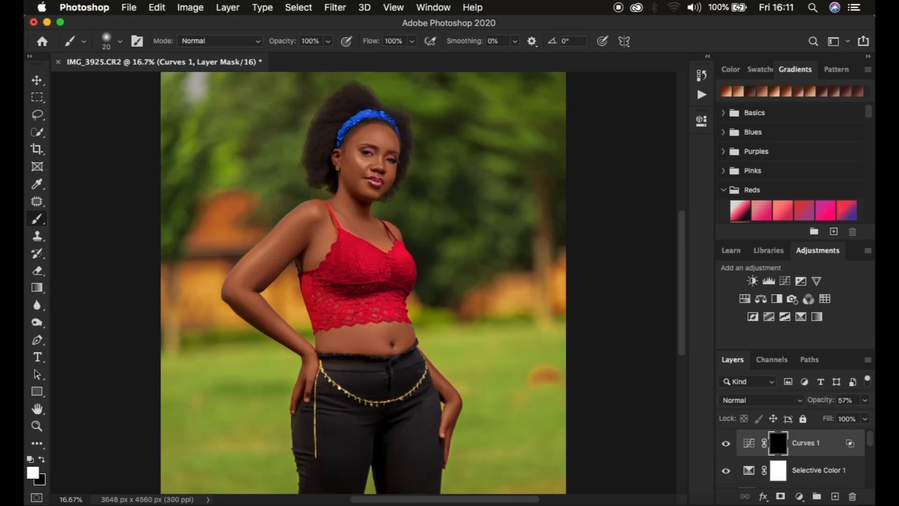
{"action": "key", "text": "bracketright"}
{"action": "key", "text": "bracketright"}
{"action": "key", "text": "bracketright"}
{"action": "mouse_move", "coordinate": [236, 278]}
{"action": "left_mouse_down"}
{"action": "mouse_move", "coordinate": [305, 209]}
{"action": "mouse_move", "coordinate": [294, 231]}
{"action": "left_mouse_up"}
{"action": "left_click_drag", "start_coordinate": [238, 293], "coordinate": [307, 354]}
{"action": "left_click_drag", "start_coordinate": [366, 338], "coordinate": [369, 338]}
Step: Paint white over the forehead and cheek highlights on the Curves 1 mask and lower the layer opacity to 49%
{"action": "key", "text": "bracketright"}
{"action": "key", "text": "bracketright"}
{"action": "key", "text": "bracketright"}
{"action": "left_click_drag", "start_coordinate": [373, 134], "coordinate": [380, 138]}
{"action": "key", "text": "bracketleft"}
{"action": "key", "text": "bracketleft"}
{"action": "left_click_drag", "start_coordinate": [357, 155], "coordinate": [367, 168]}
{"action": "key", "text": "super+minus"}
{"action": "key", "text": "super+minus"}
{"action": "key", "text": "super+equal"}
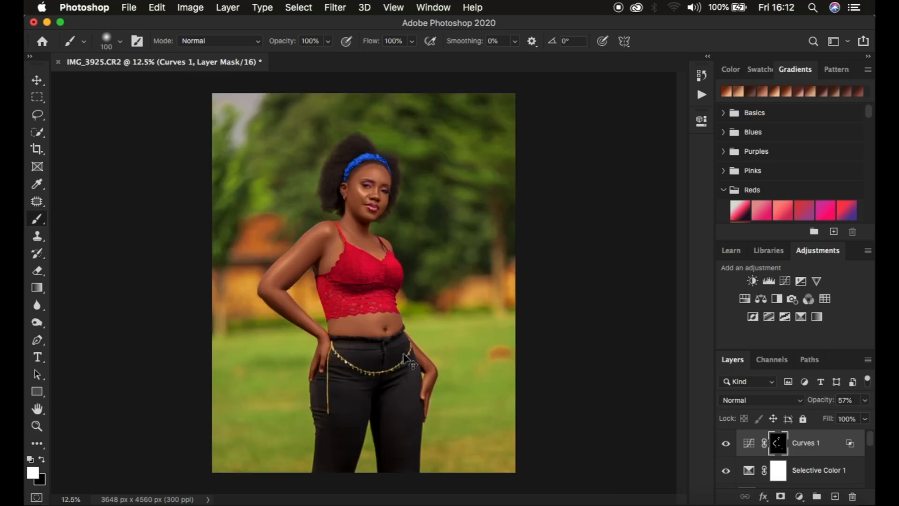
{"action": "left_click_drag", "start_coordinate": [817, 402], "coordinate": [816, 403]}
Step: Try to export the portrait as a JPG with Bicubic Sharper resampling and an embedded color profile
{"action": "left_click", "coordinate": [129, 8]}
{"action": "mouse_move", "coordinate": [226, 195]}
{"action": "left_click", "coordinate": [365, 208]}
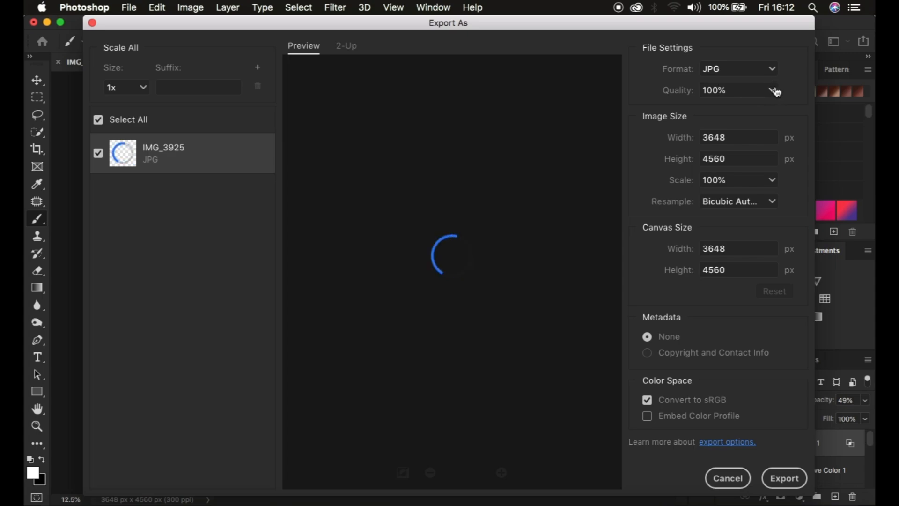
{"action": "left_click", "coordinate": [773, 206]}
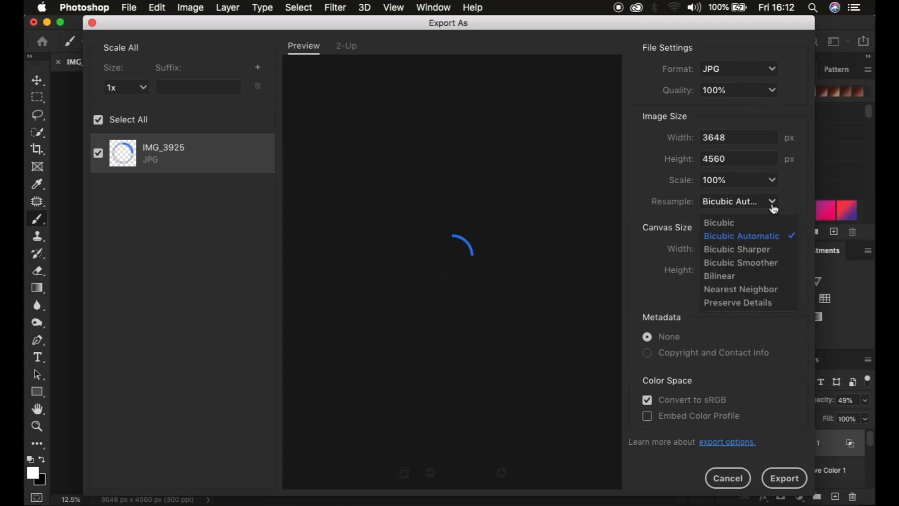
{"action": "left_click", "coordinate": [762, 251]}
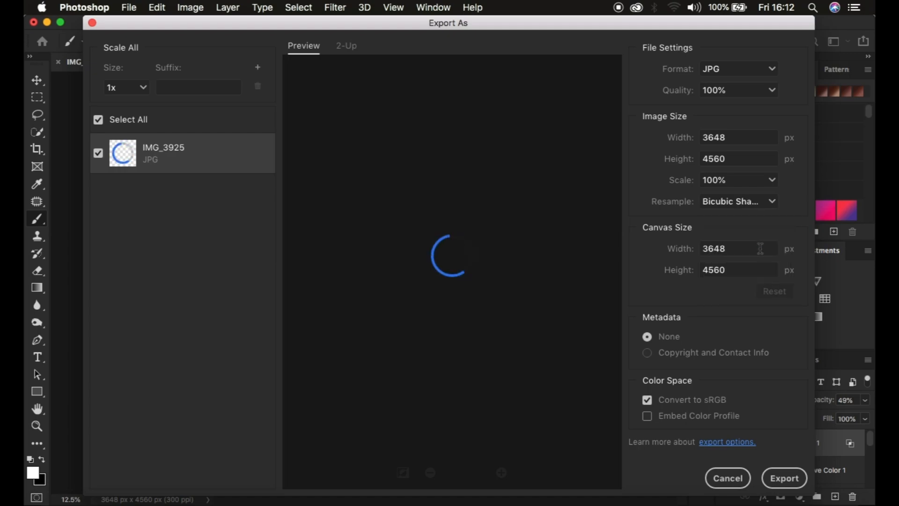
{"action": "left_click", "coordinate": [648, 417]}
{"action": "left_click", "coordinate": [788, 476]}
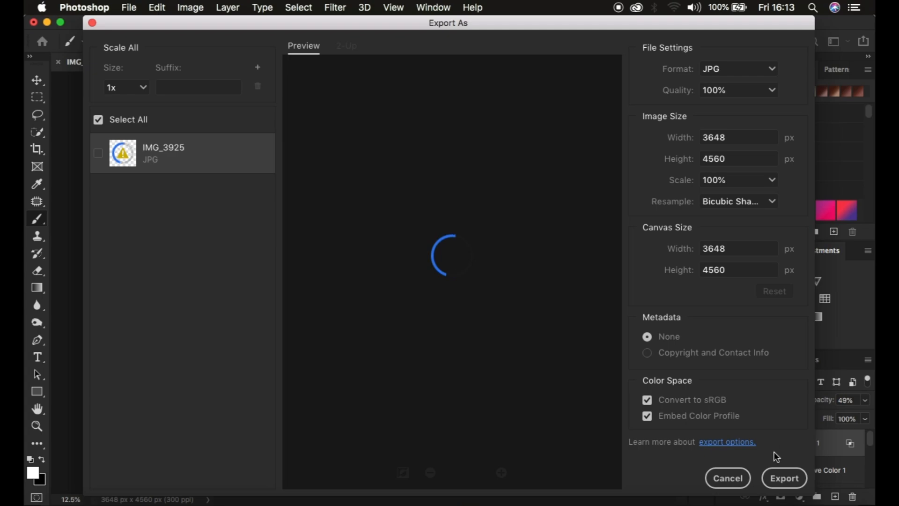
{"action": "left_click", "coordinate": [731, 483]}
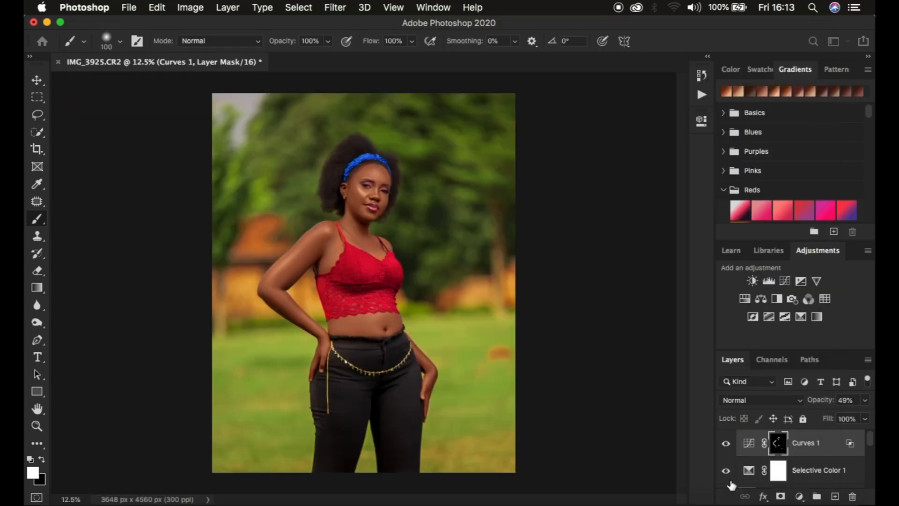